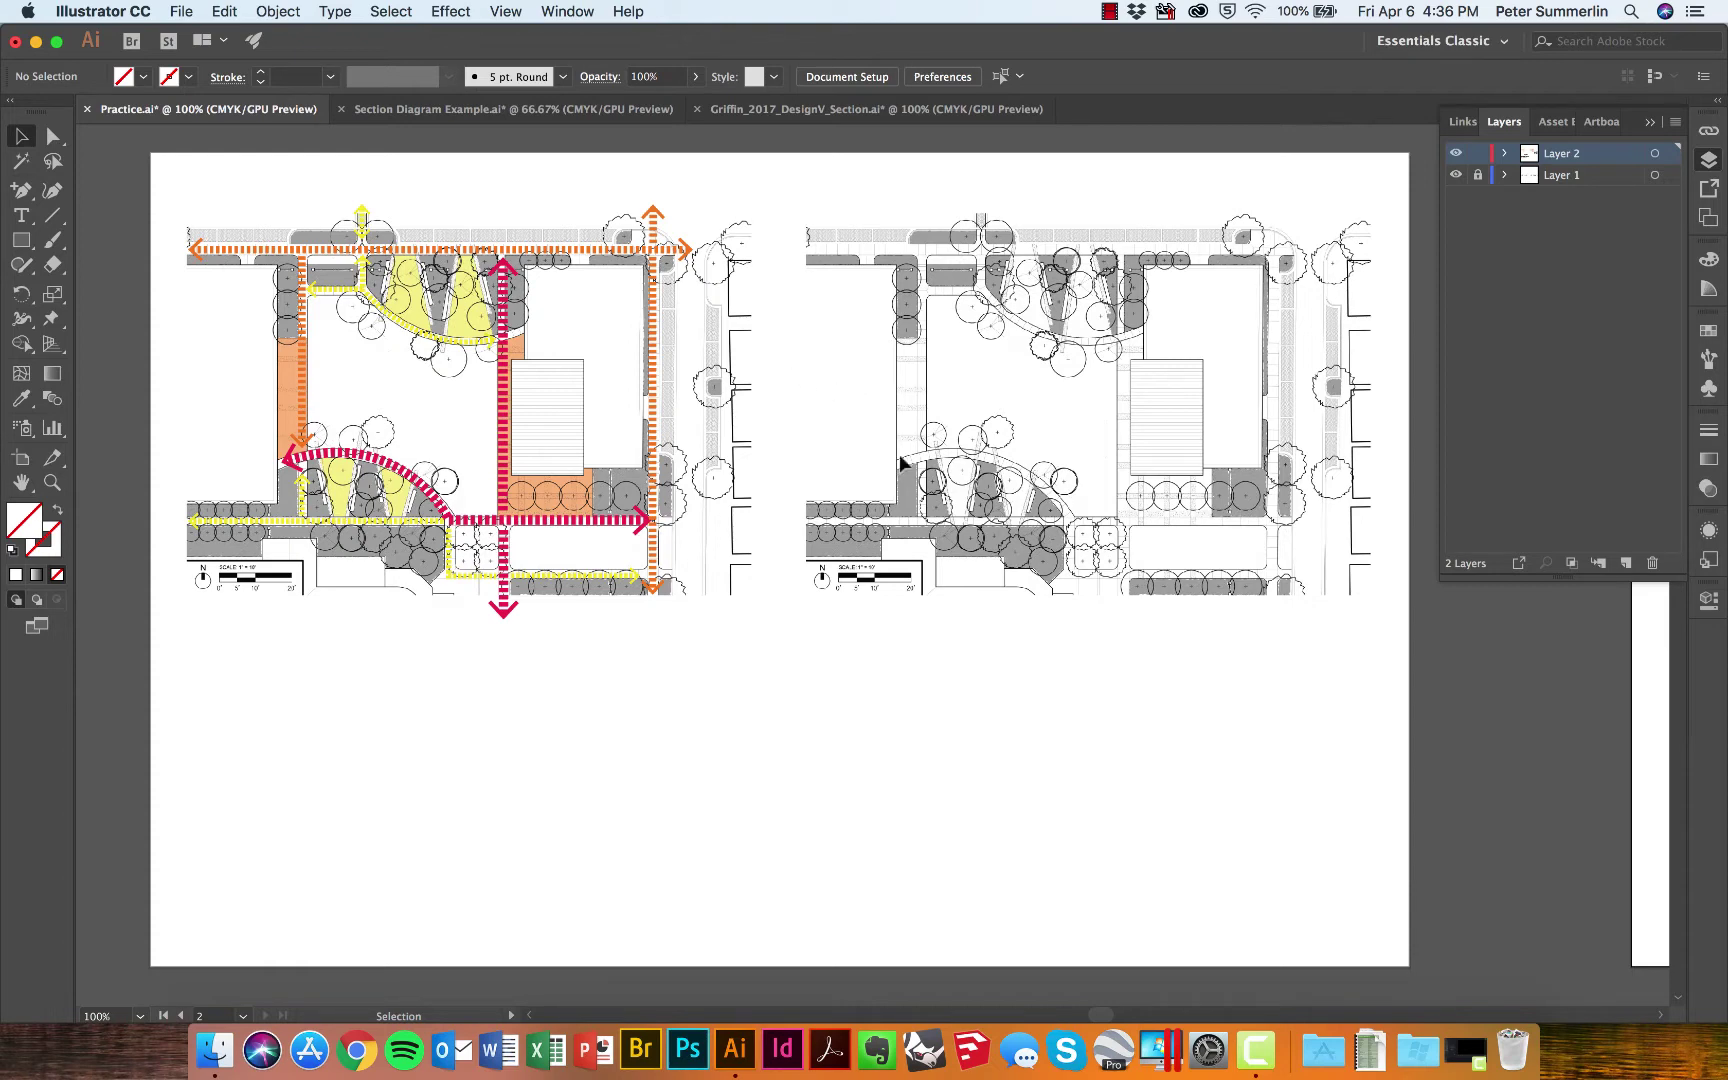
- Toggle Layer 1's visibility off and back on, then scroll down below the artboard
click(1456, 175)
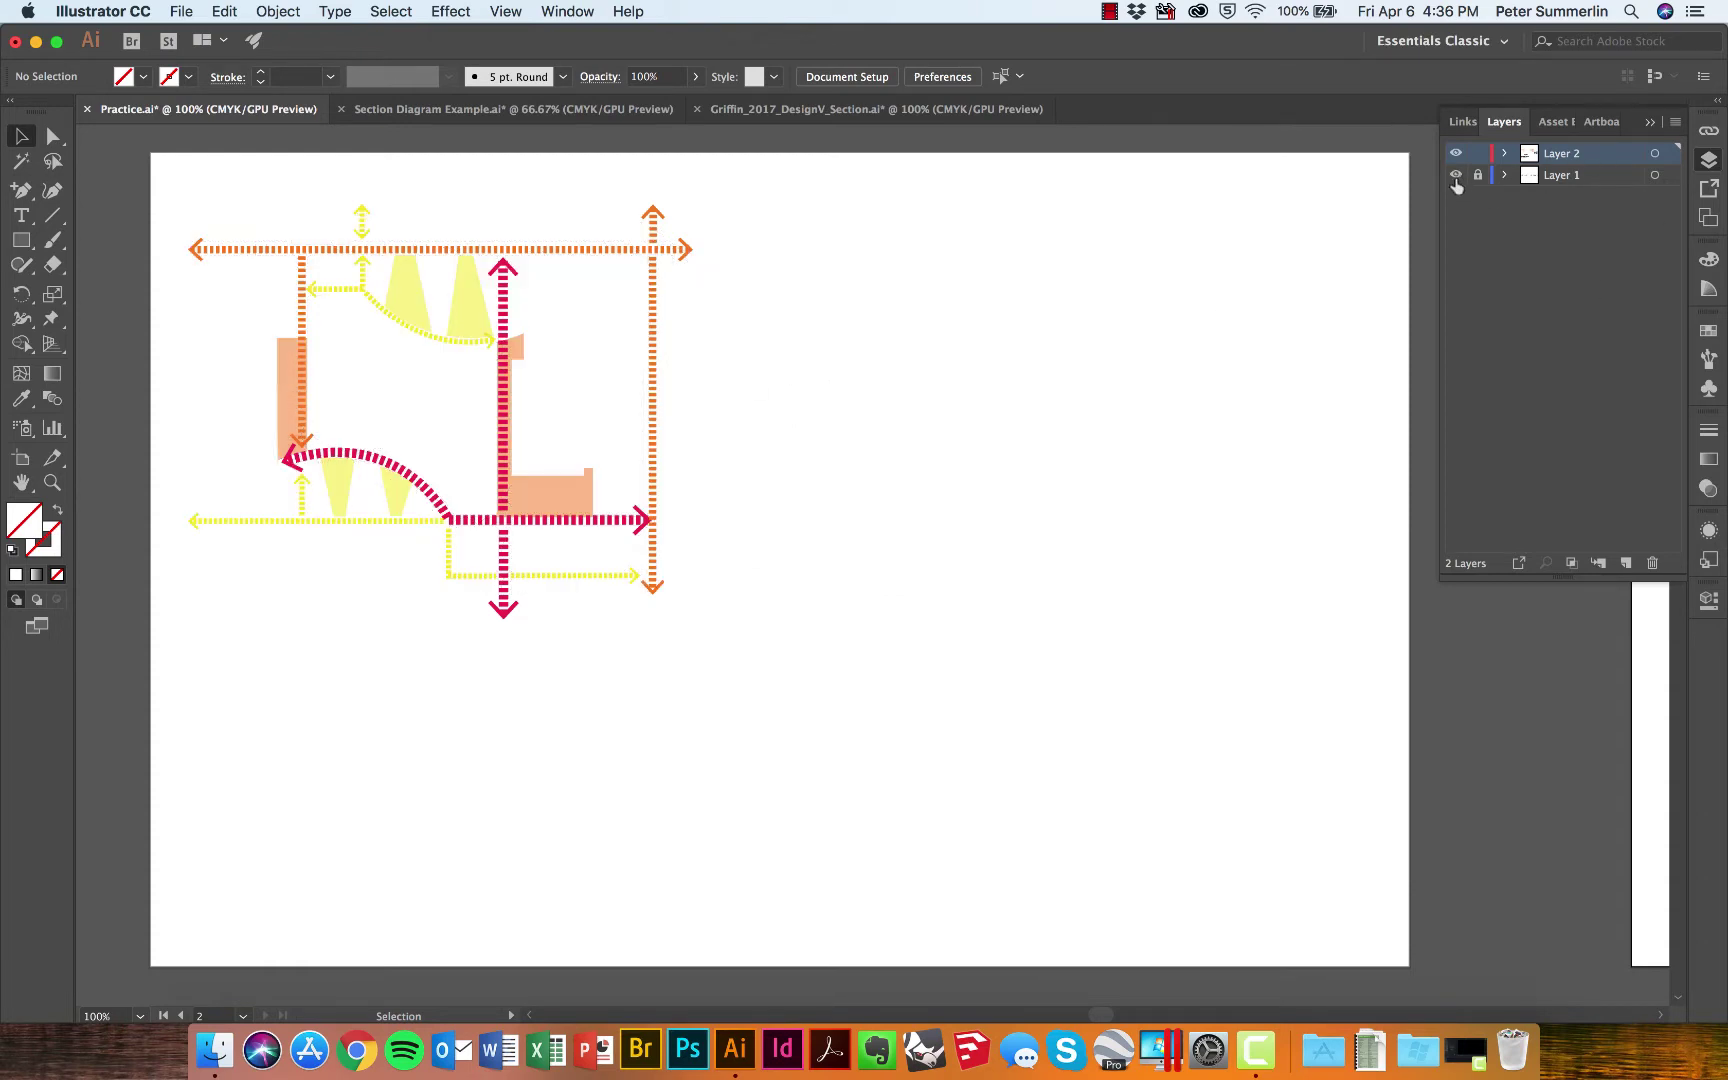
click(1456, 176)
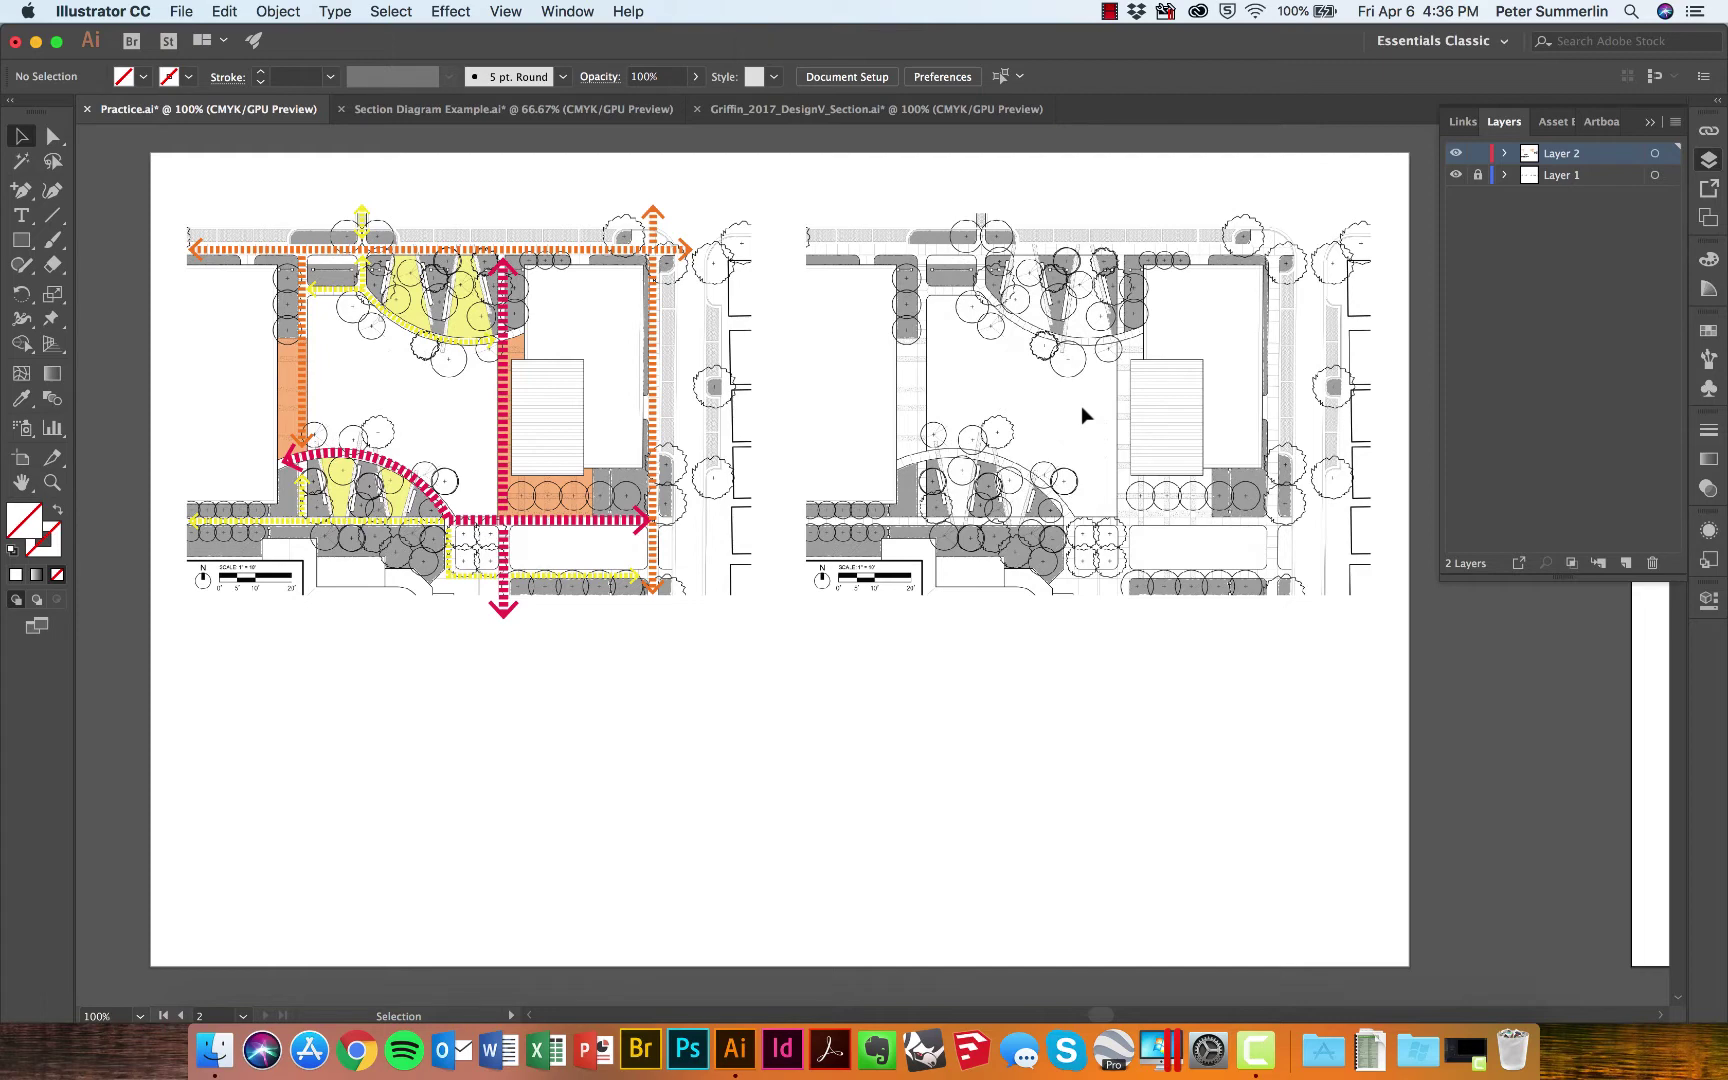
scroll(1048, 495, down, 10)
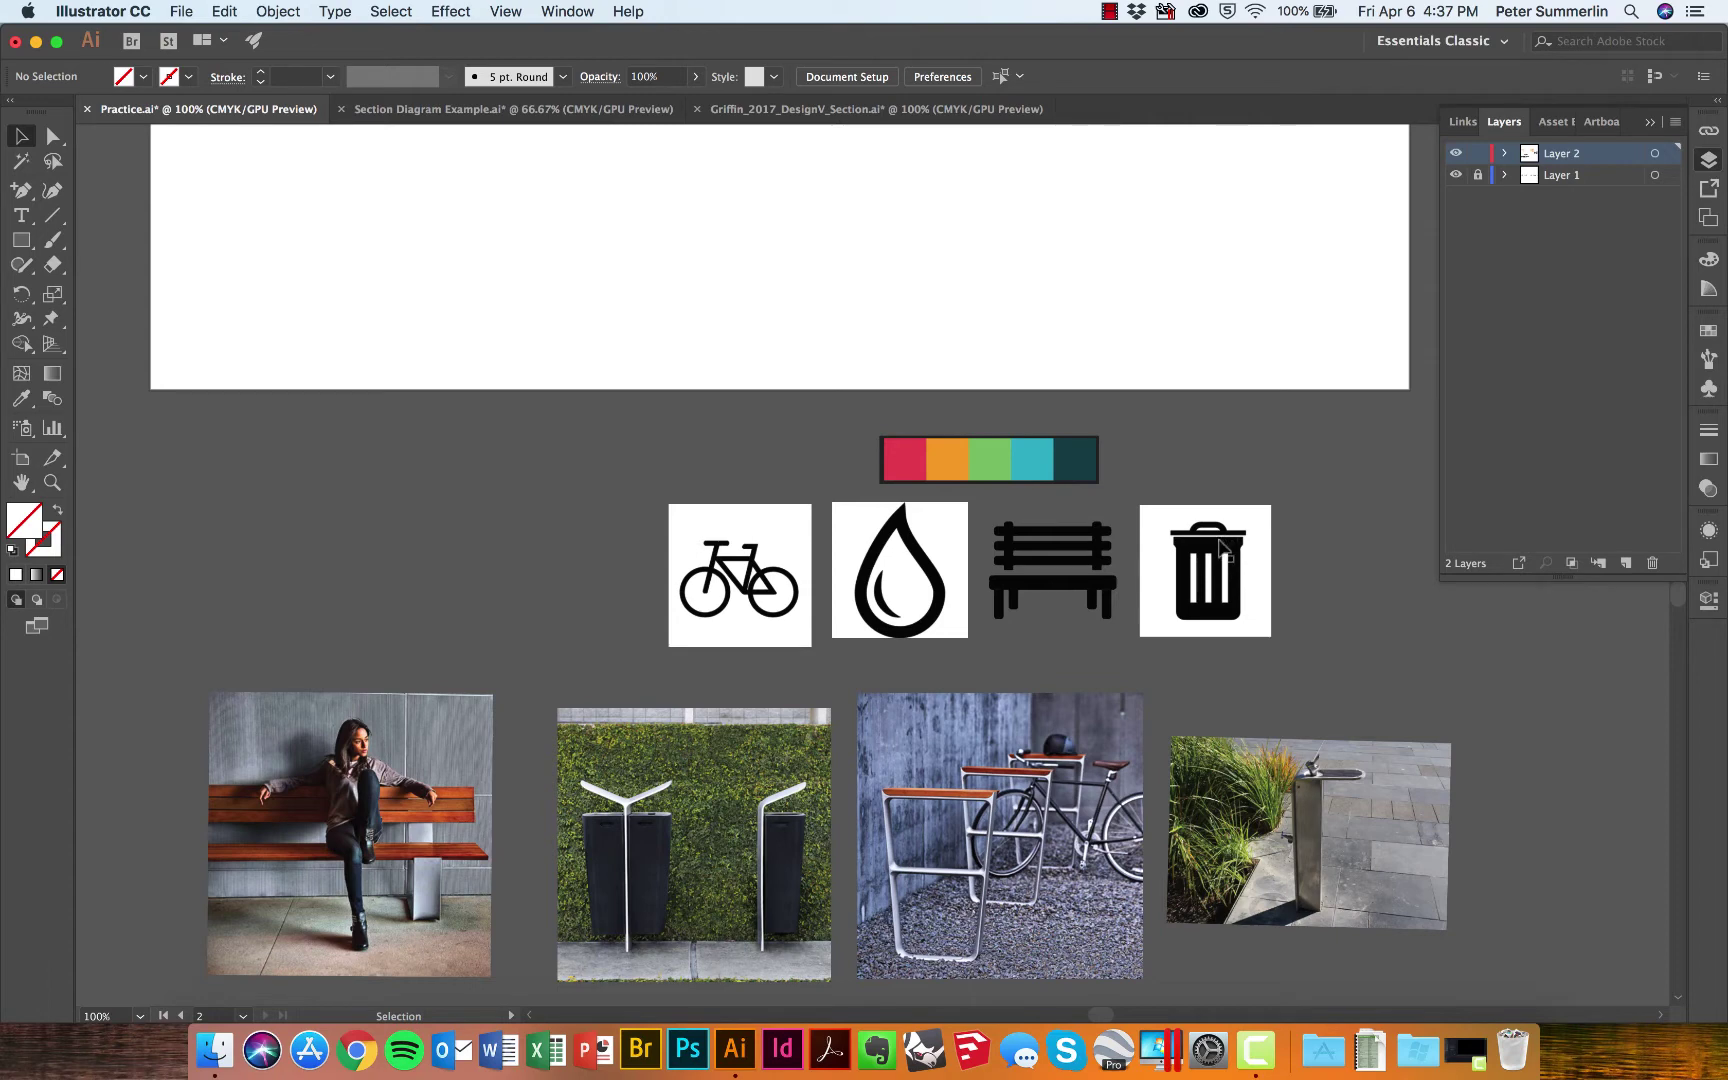
- Image-trace the bicycle icon with Ignore White enabled in the Advanced trace settings
scroll(1161, 562, up, 5)
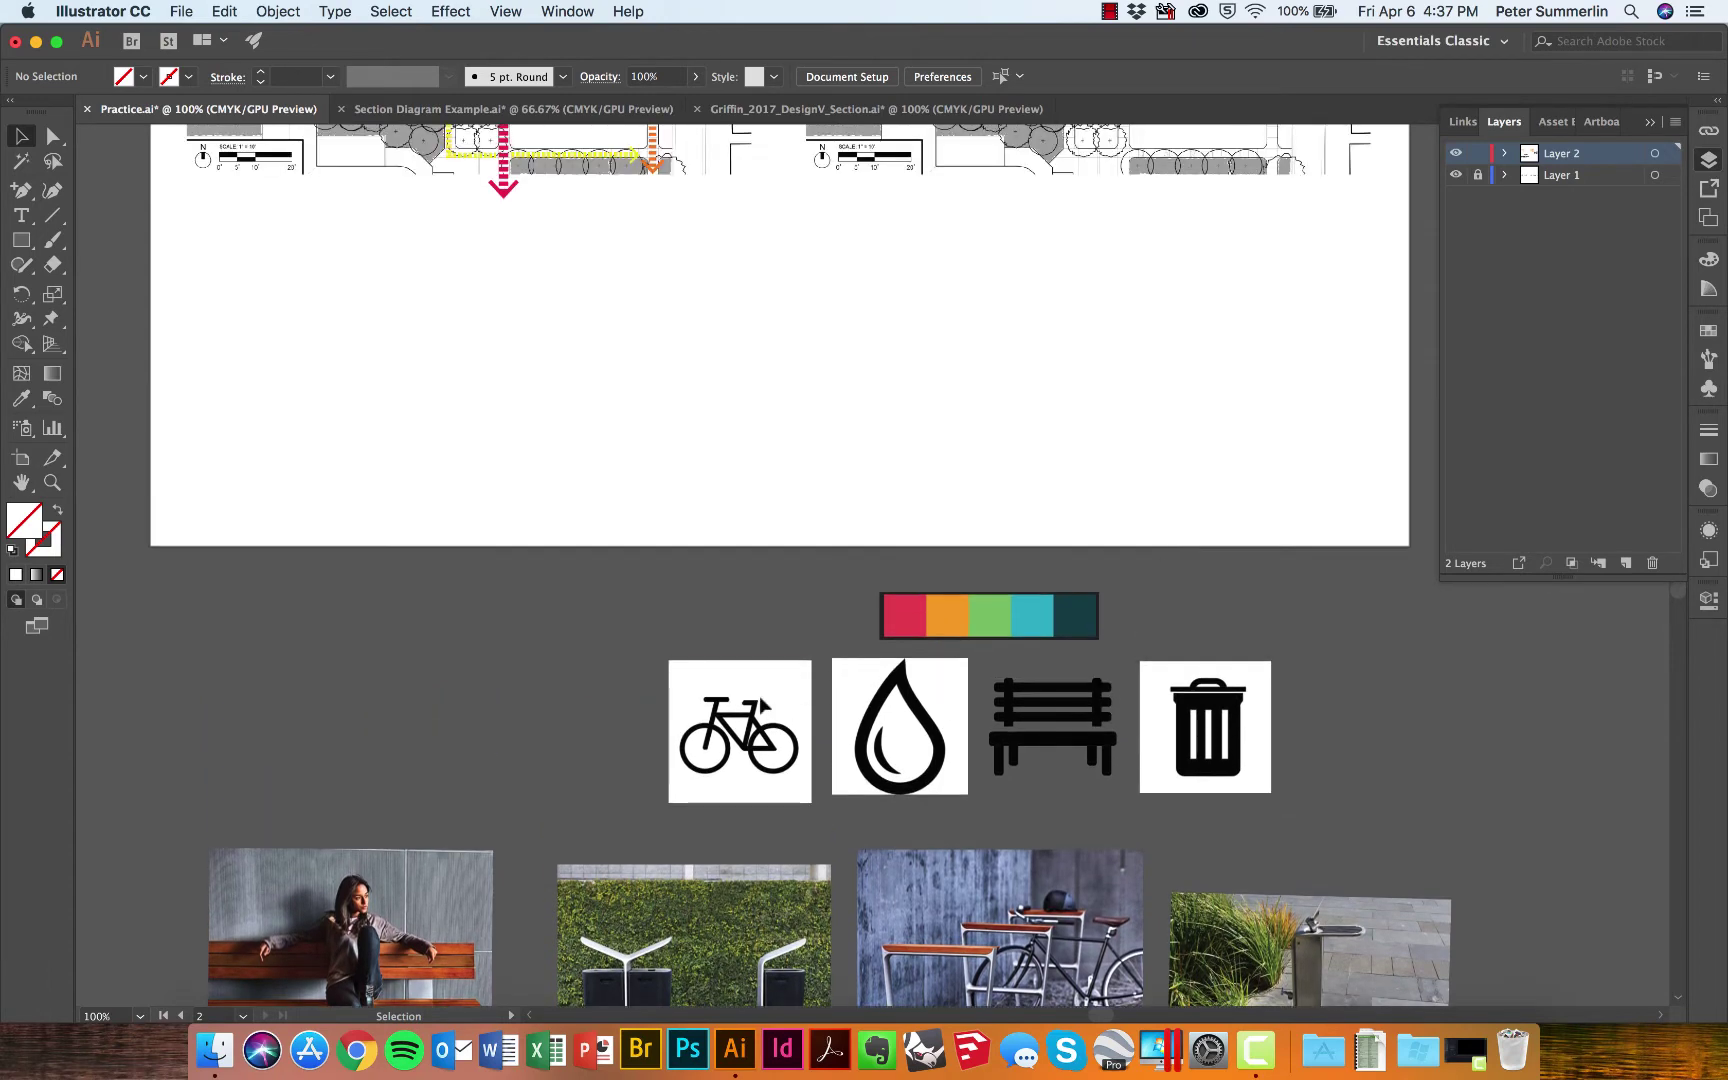
click(779, 708)
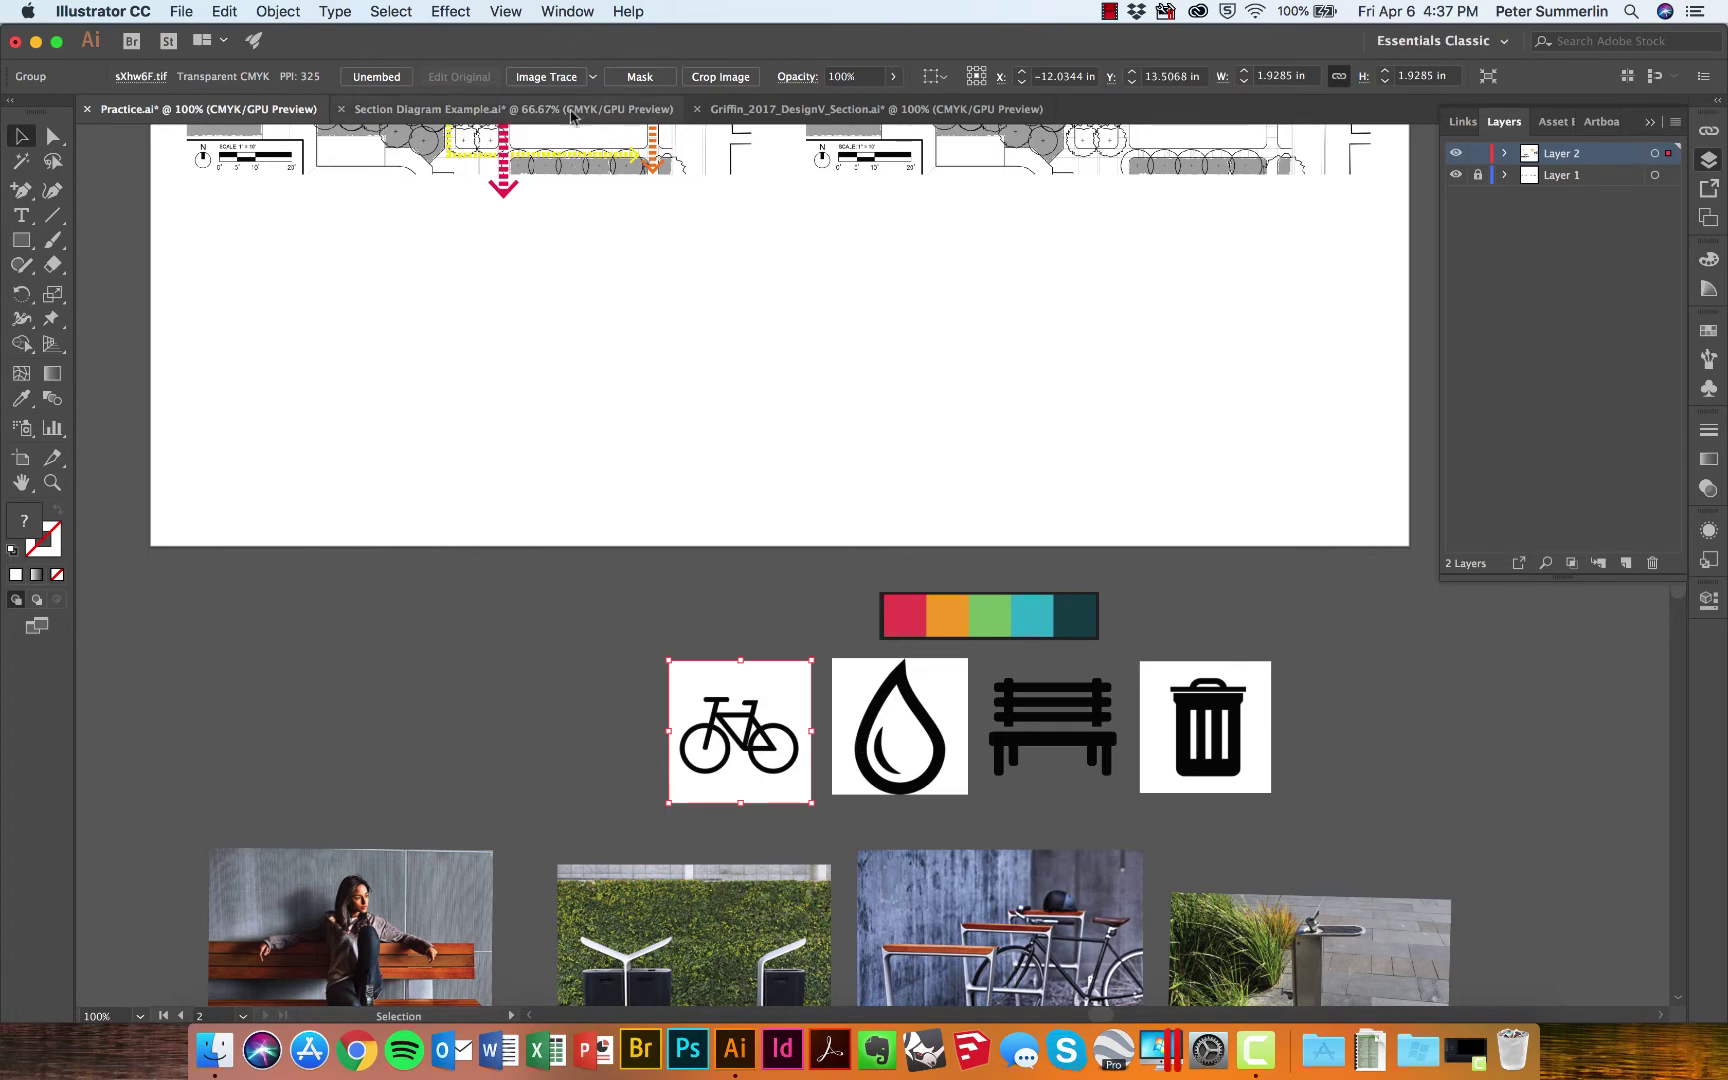
click(558, 12)
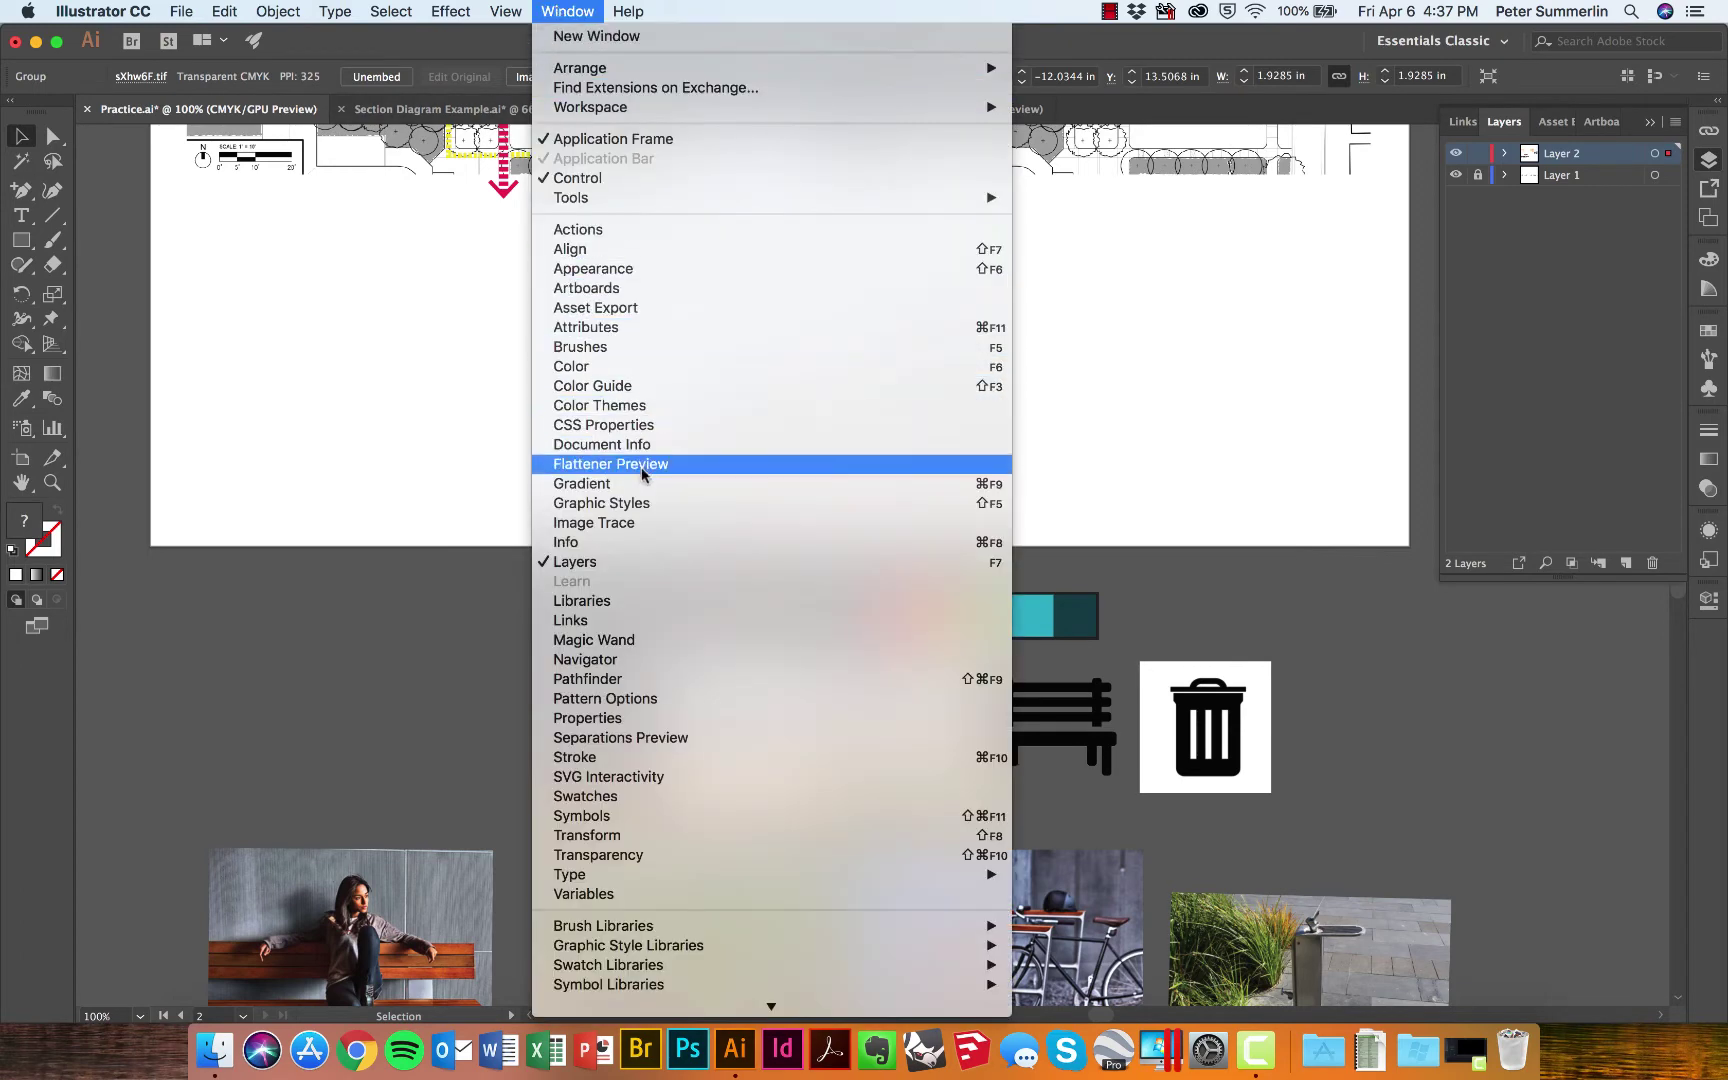
click(636, 522)
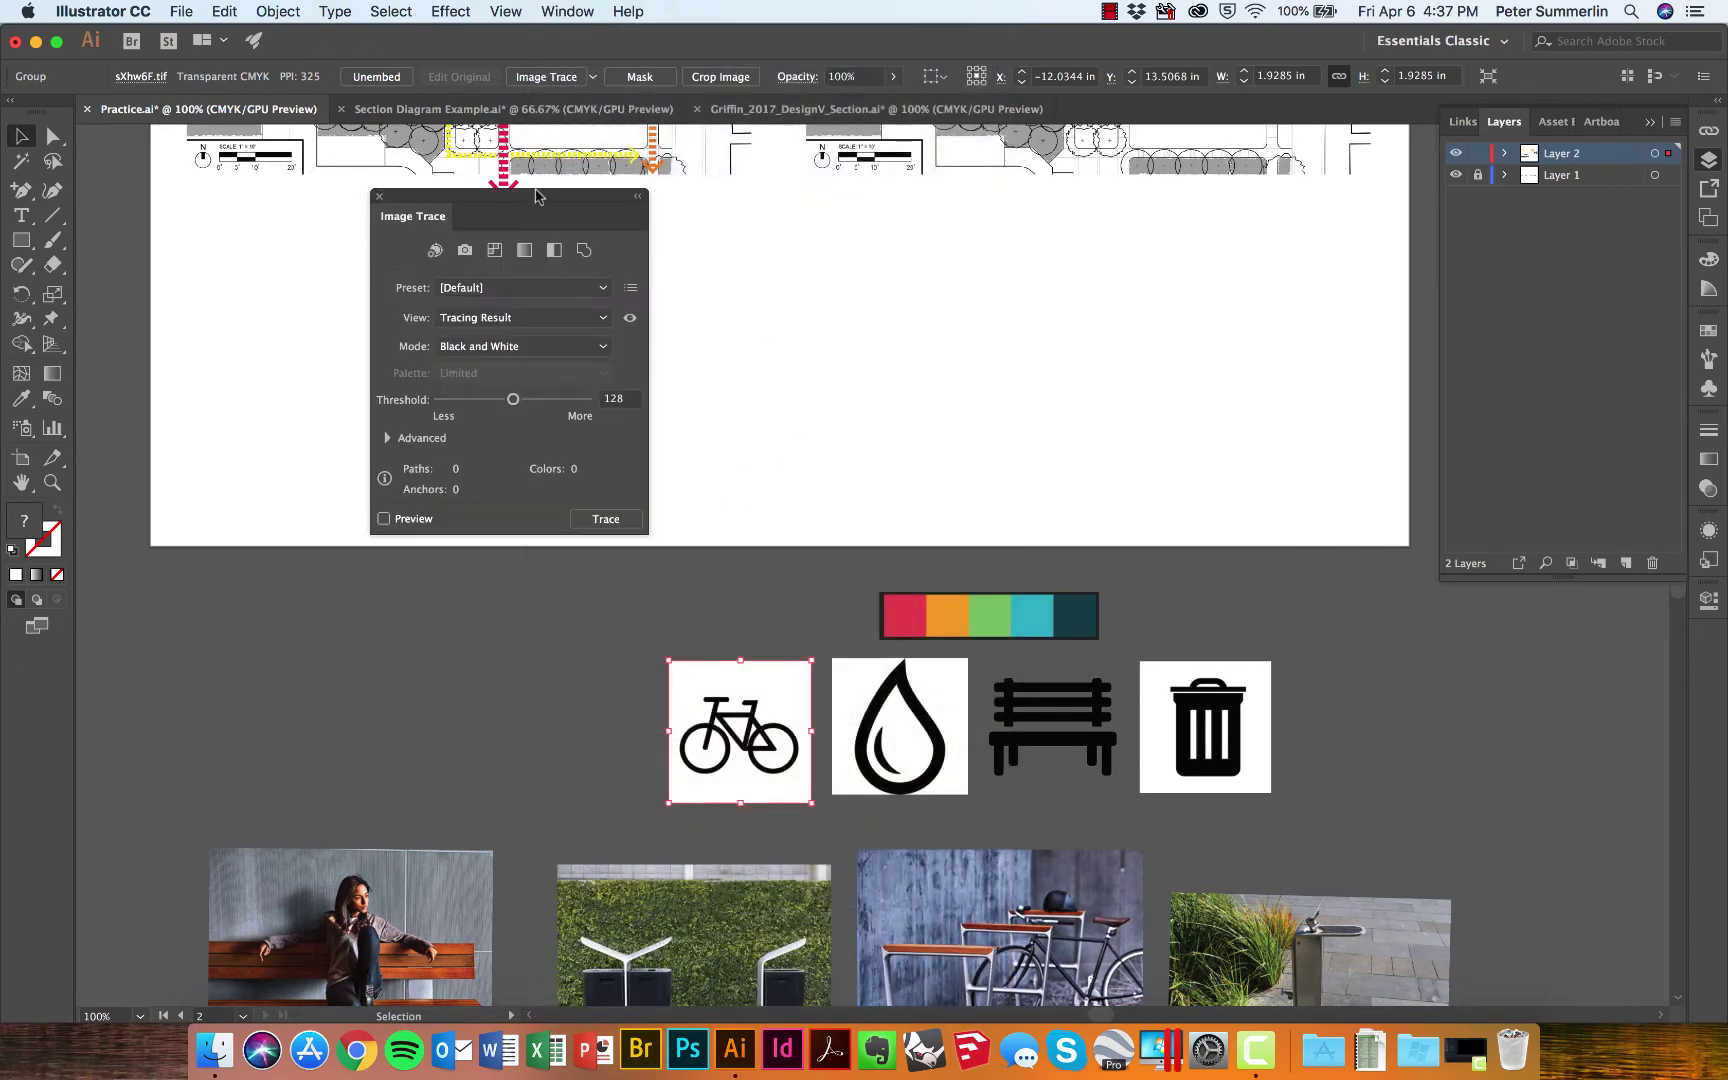
drag(537, 197, 487, 281)
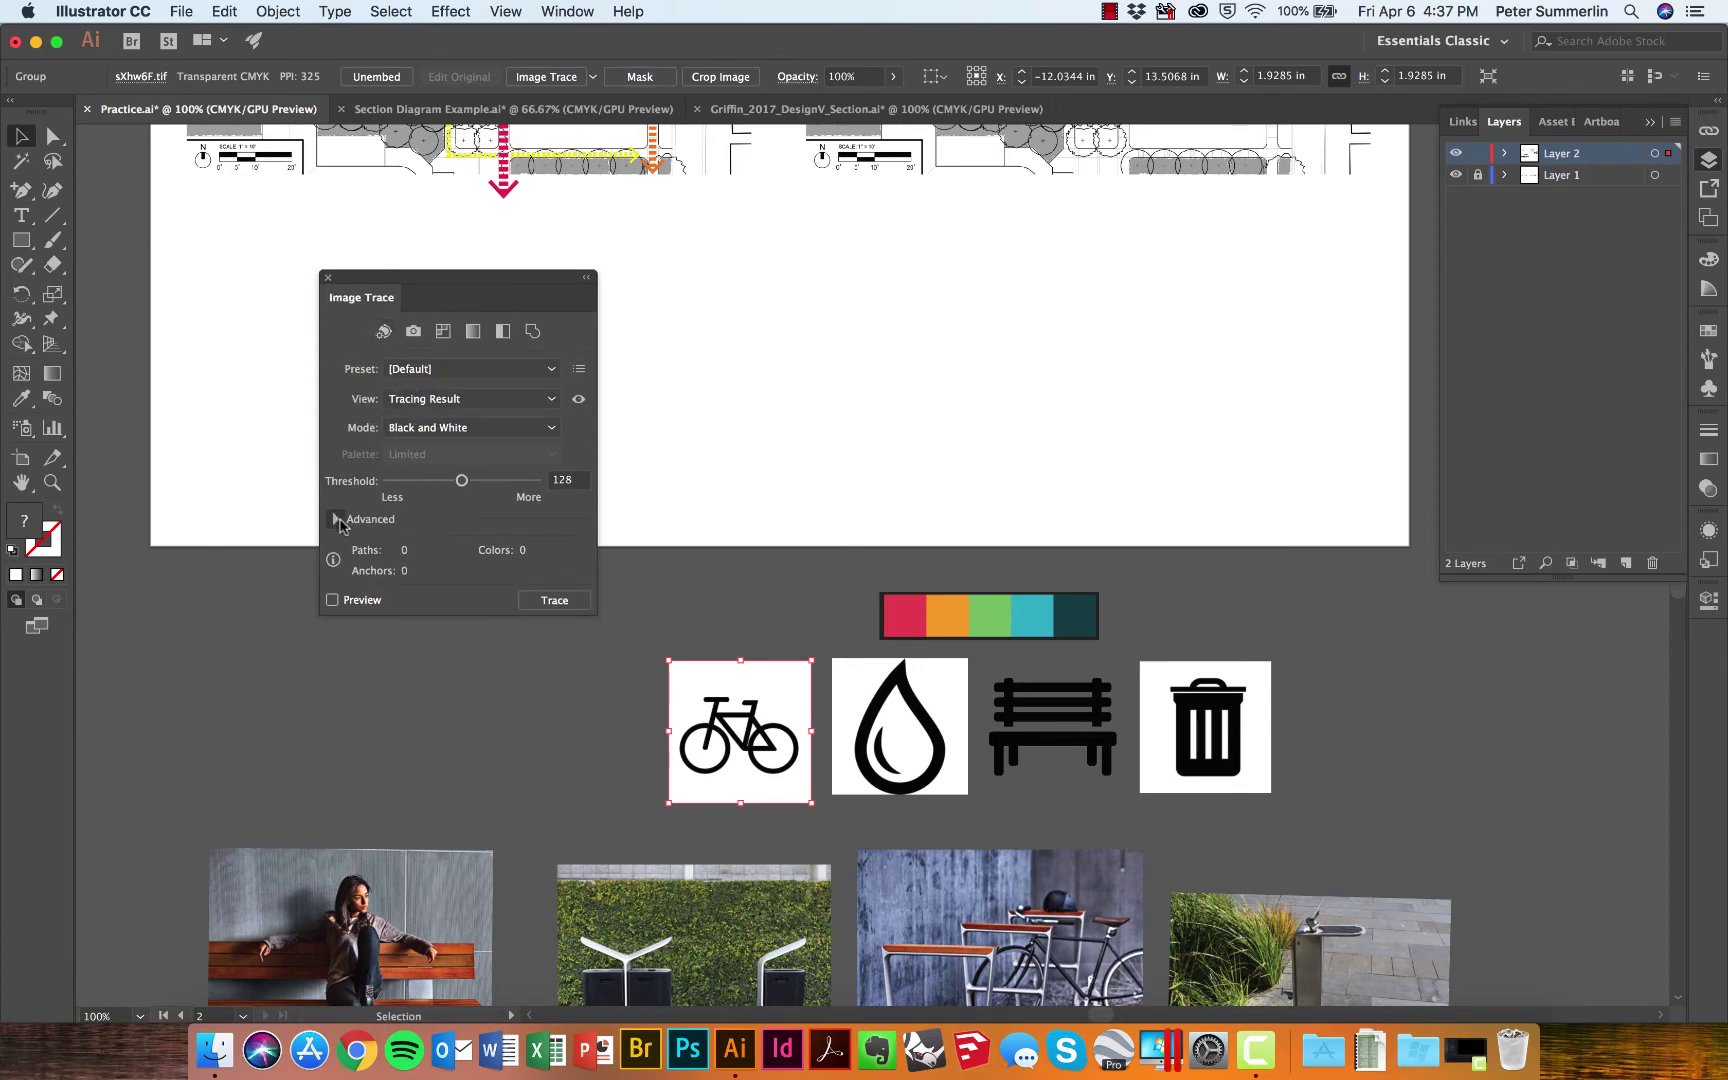
click(336, 519)
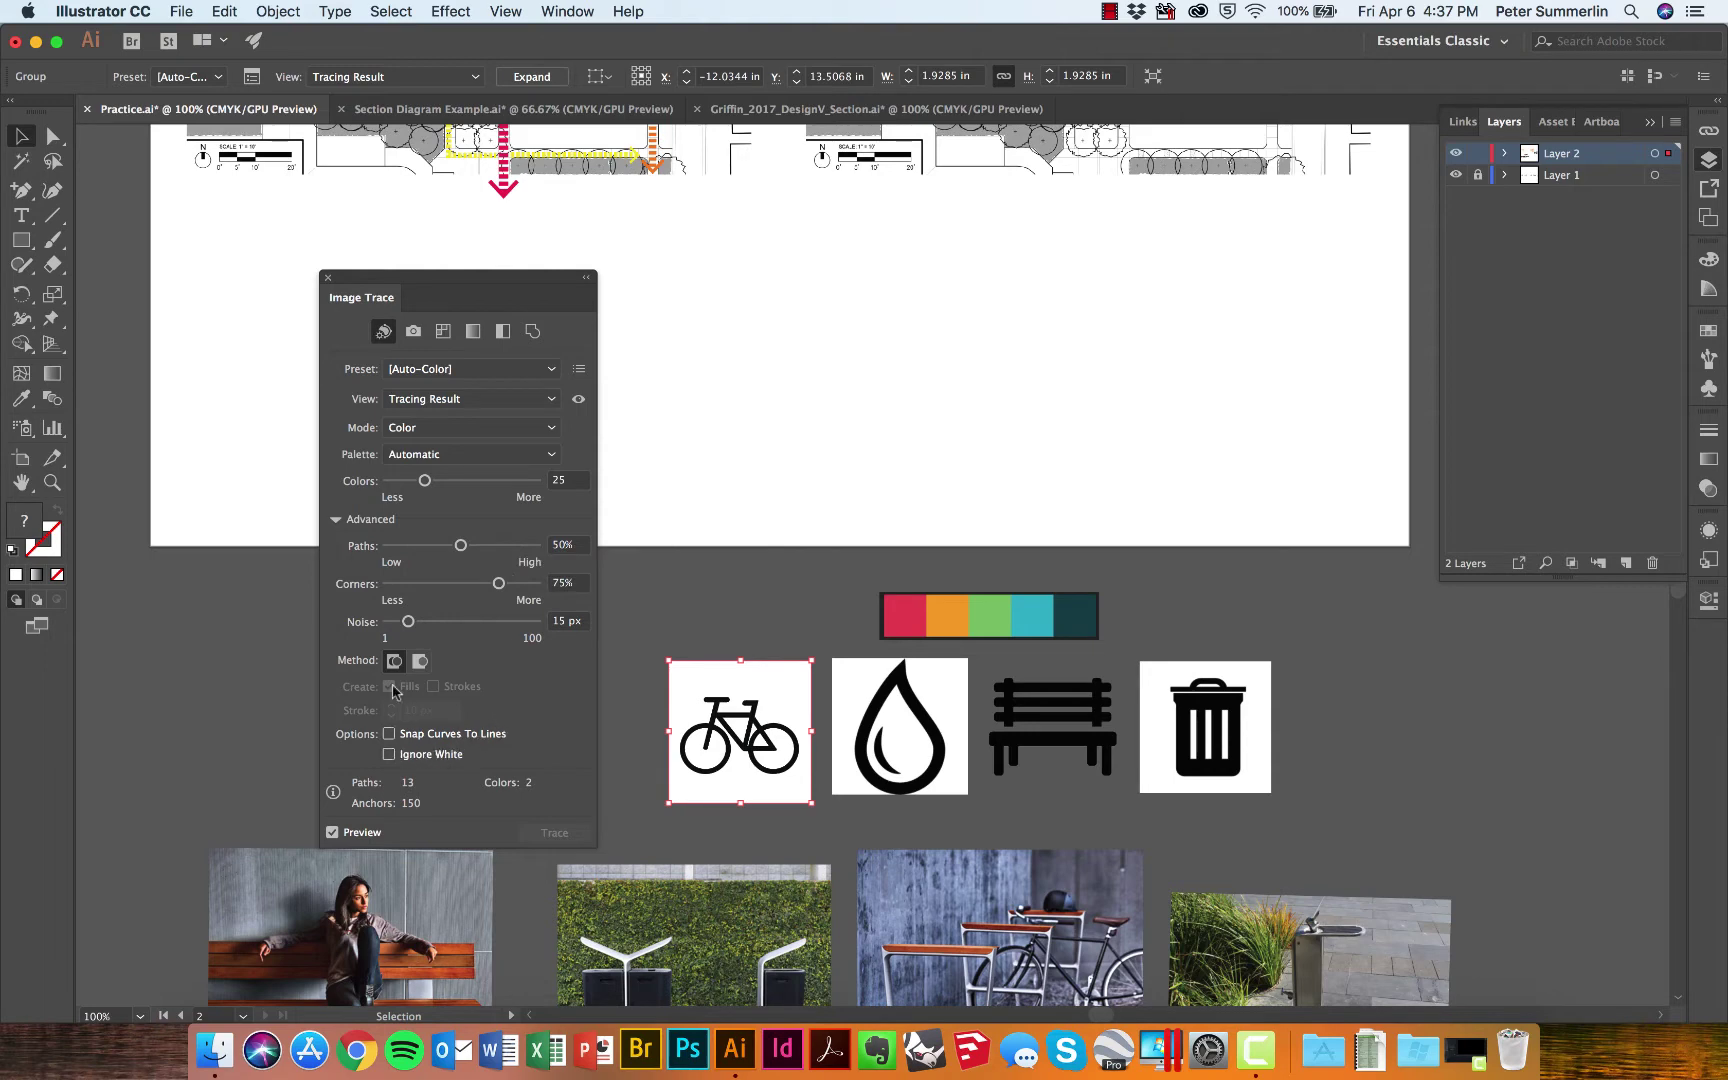
click(389, 755)
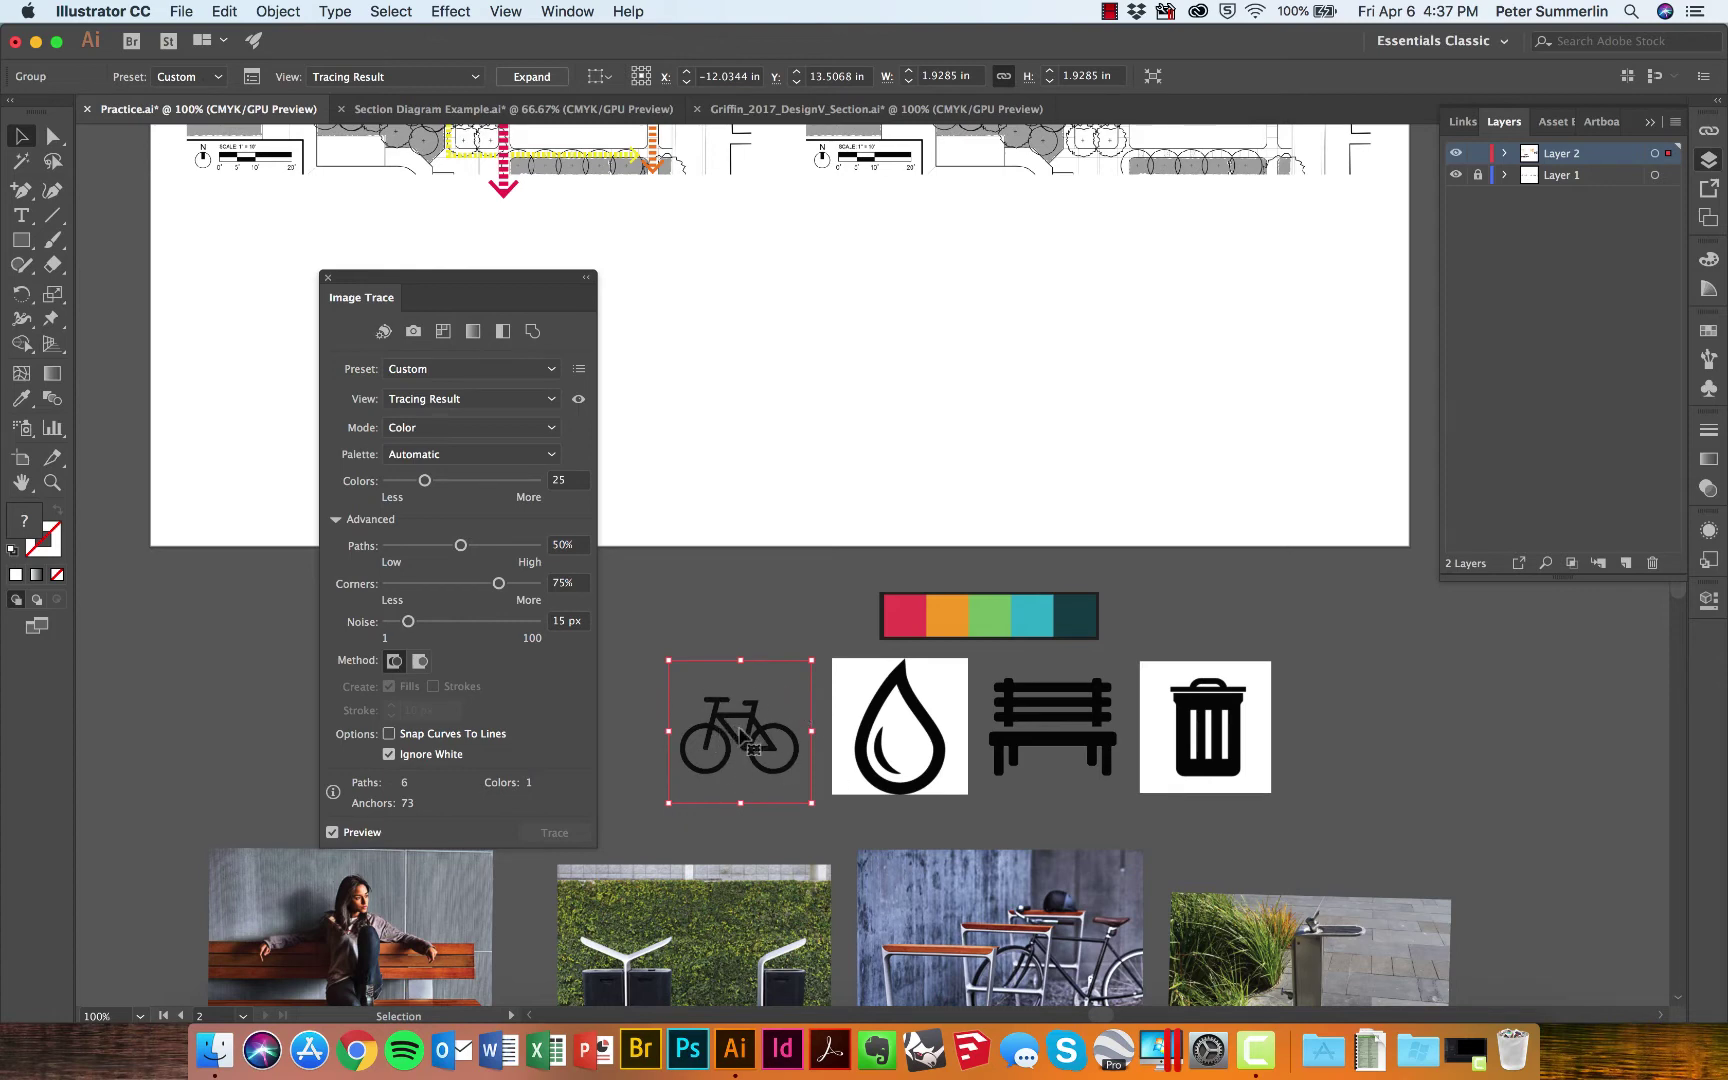
click(326, 280)
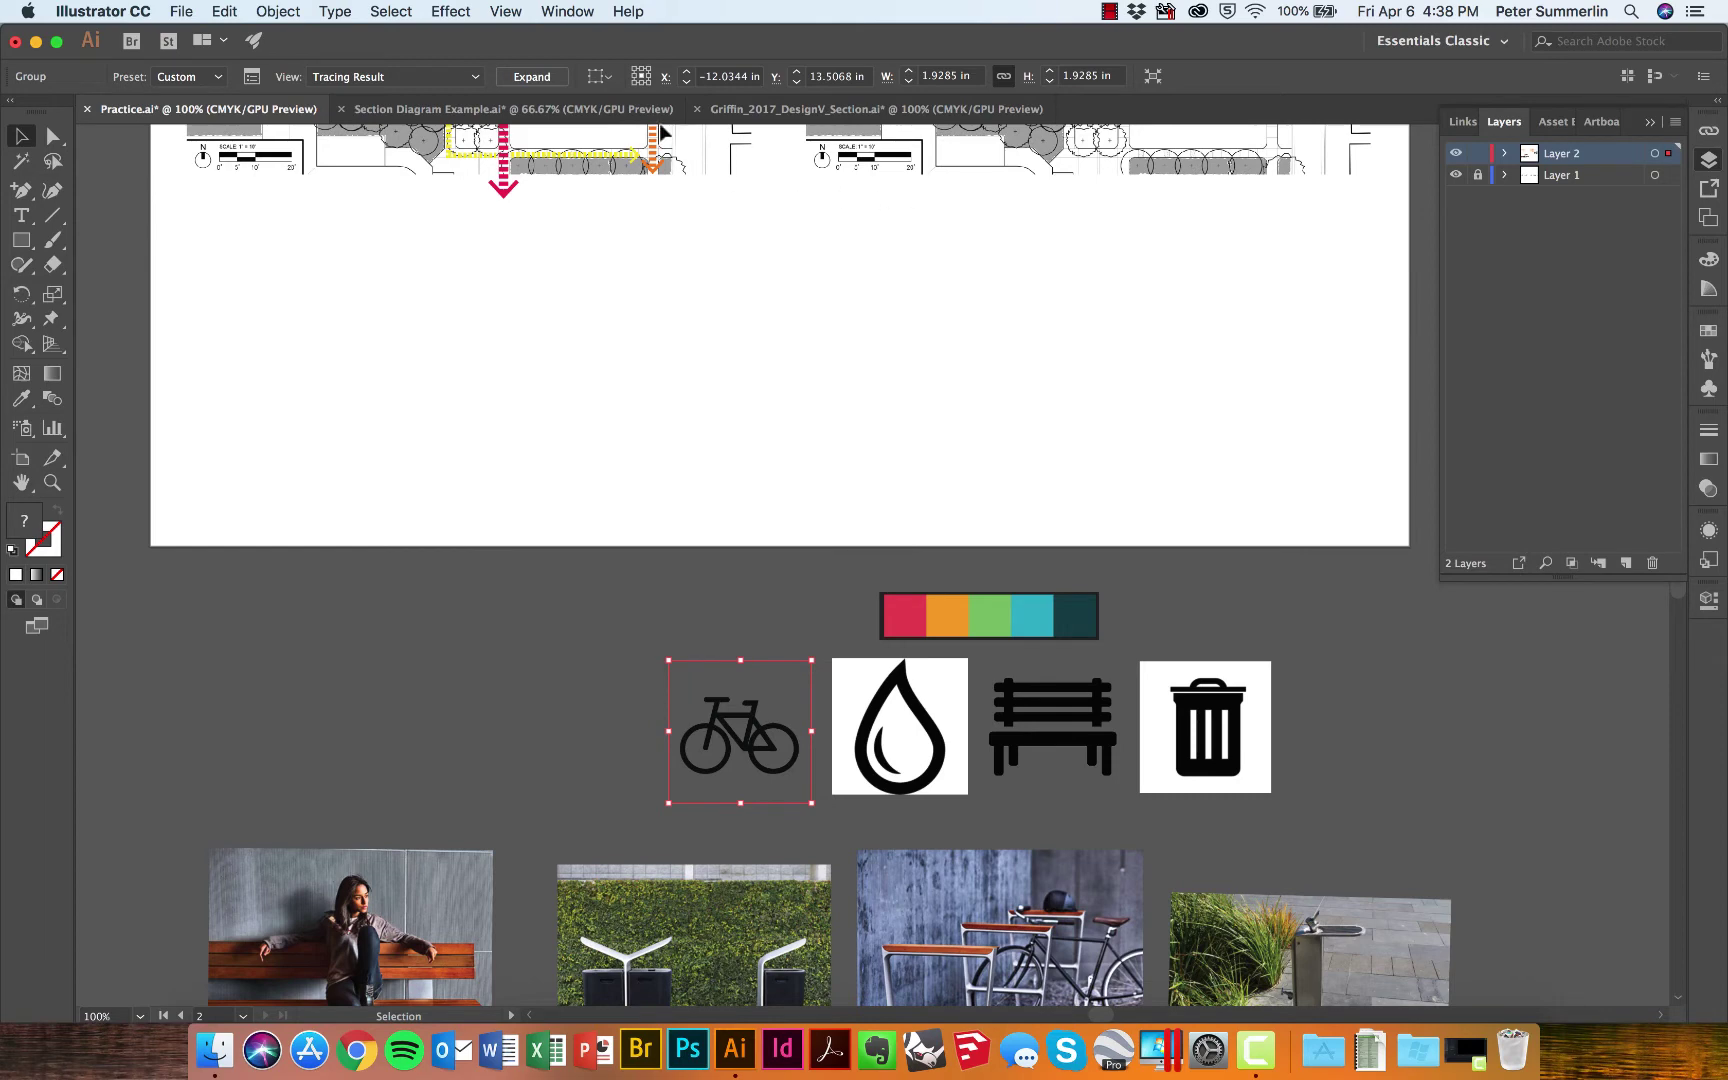
- Expand the bicycle tracing and set its fill to white FFFFFF
click(545, 80)
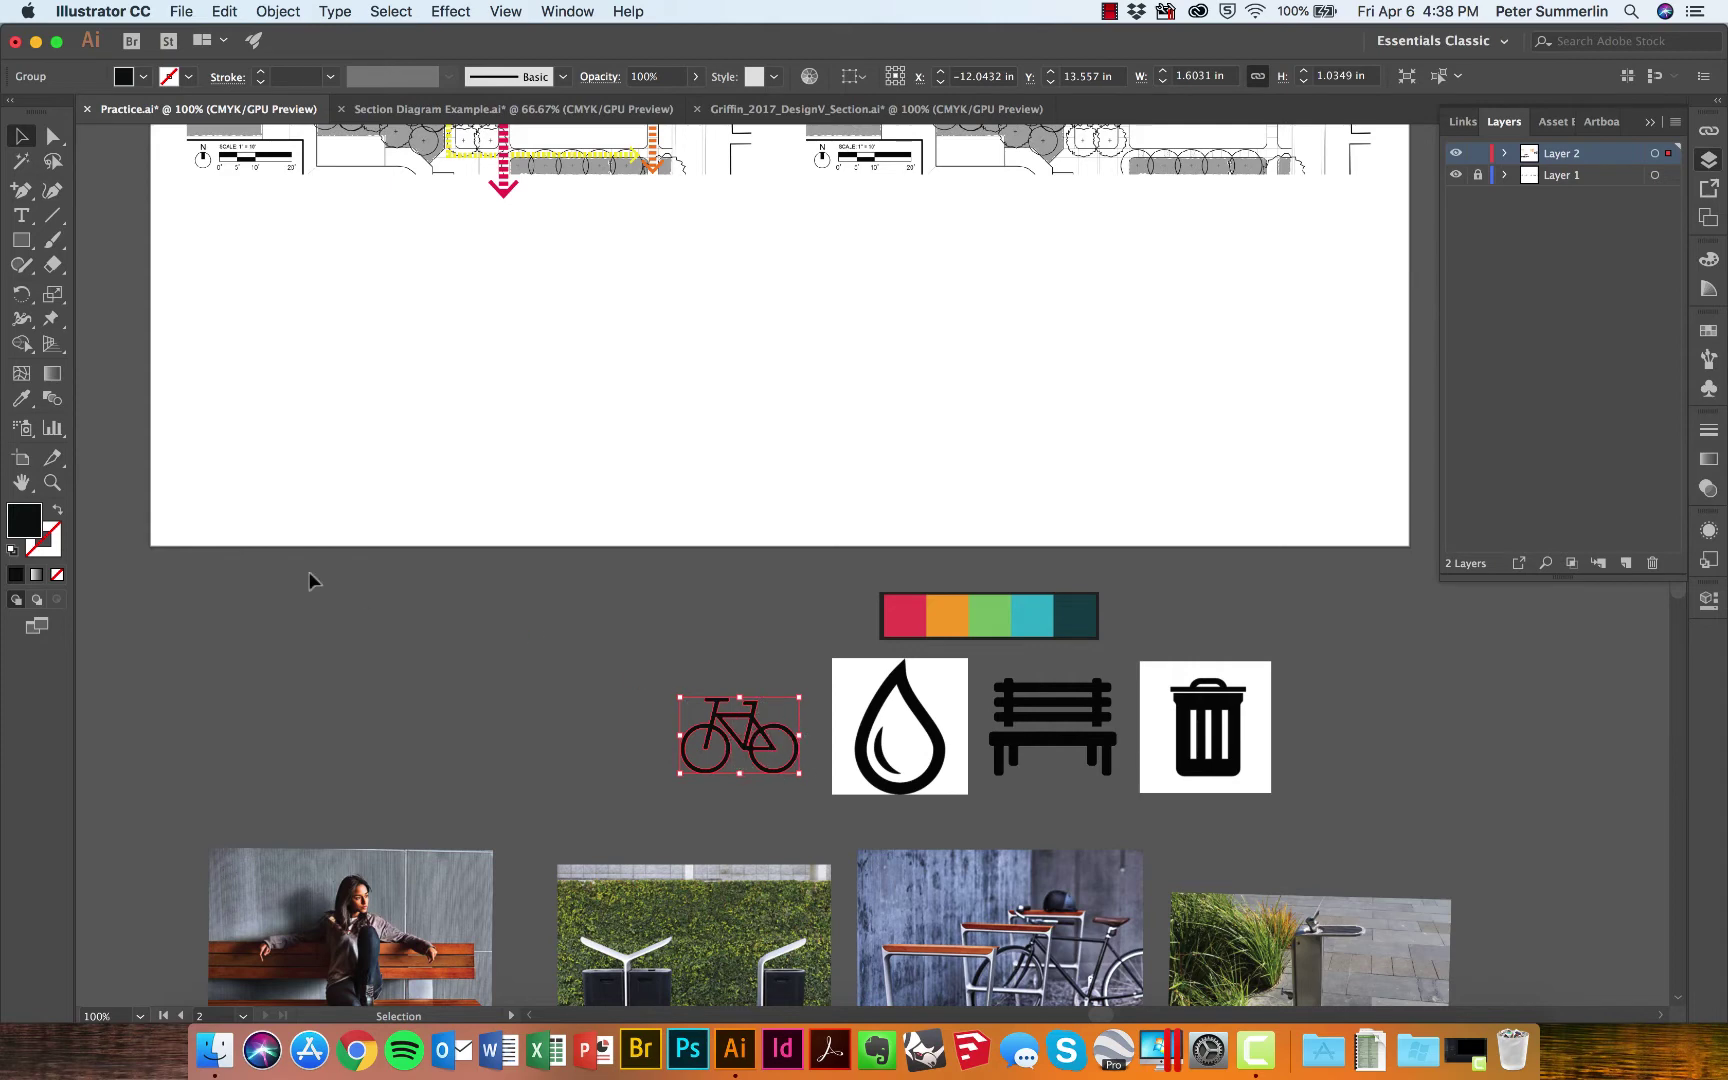
double_click(30, 530)
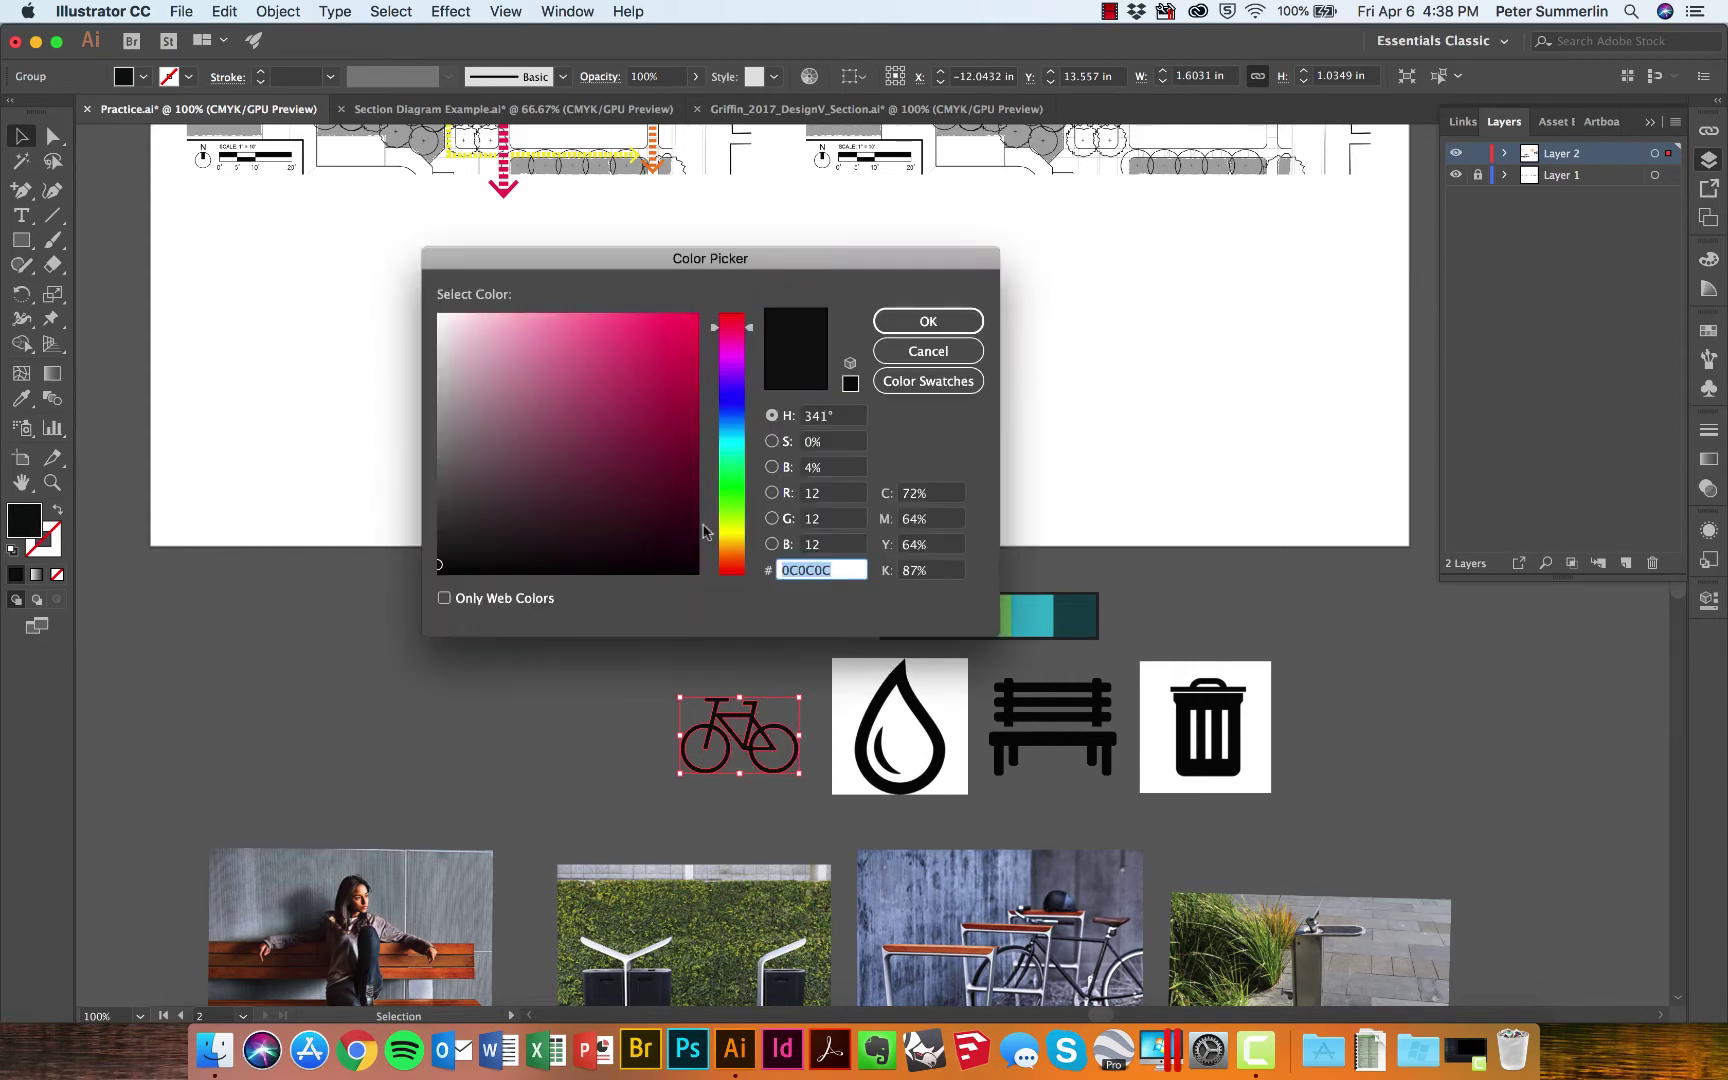
drag(595, 465, 428, 306)
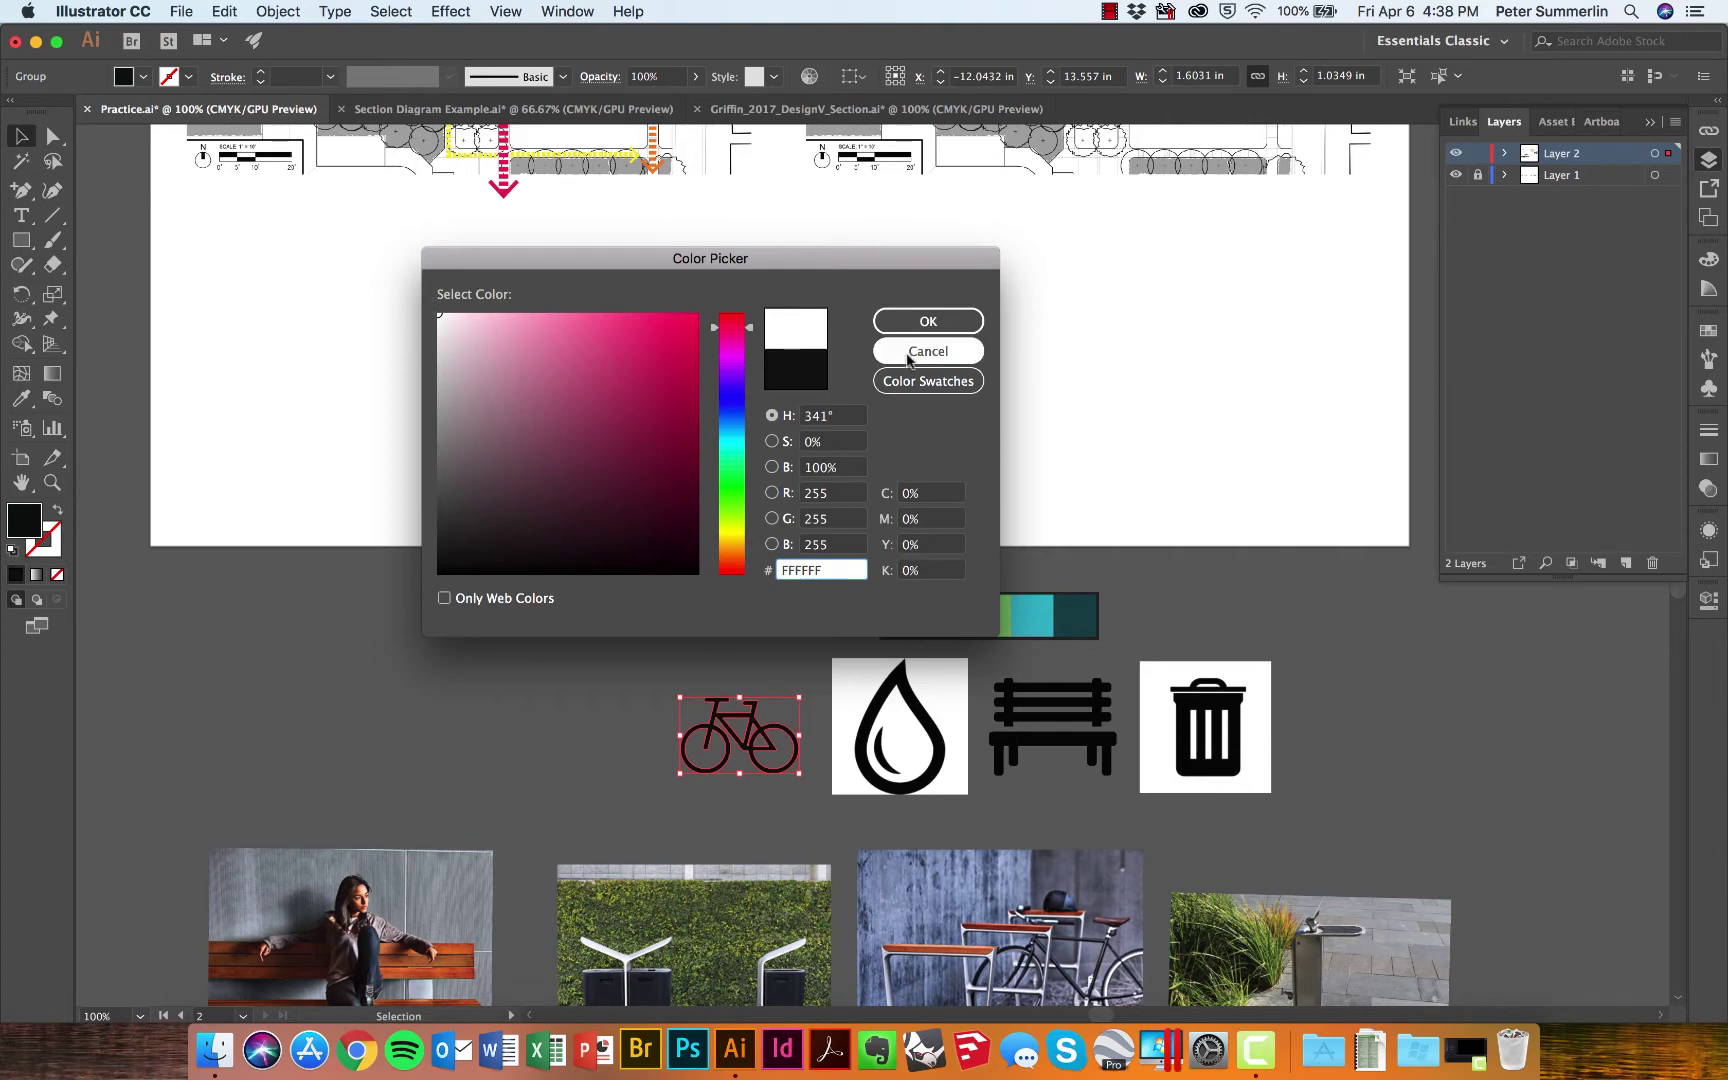
click(928, 321)
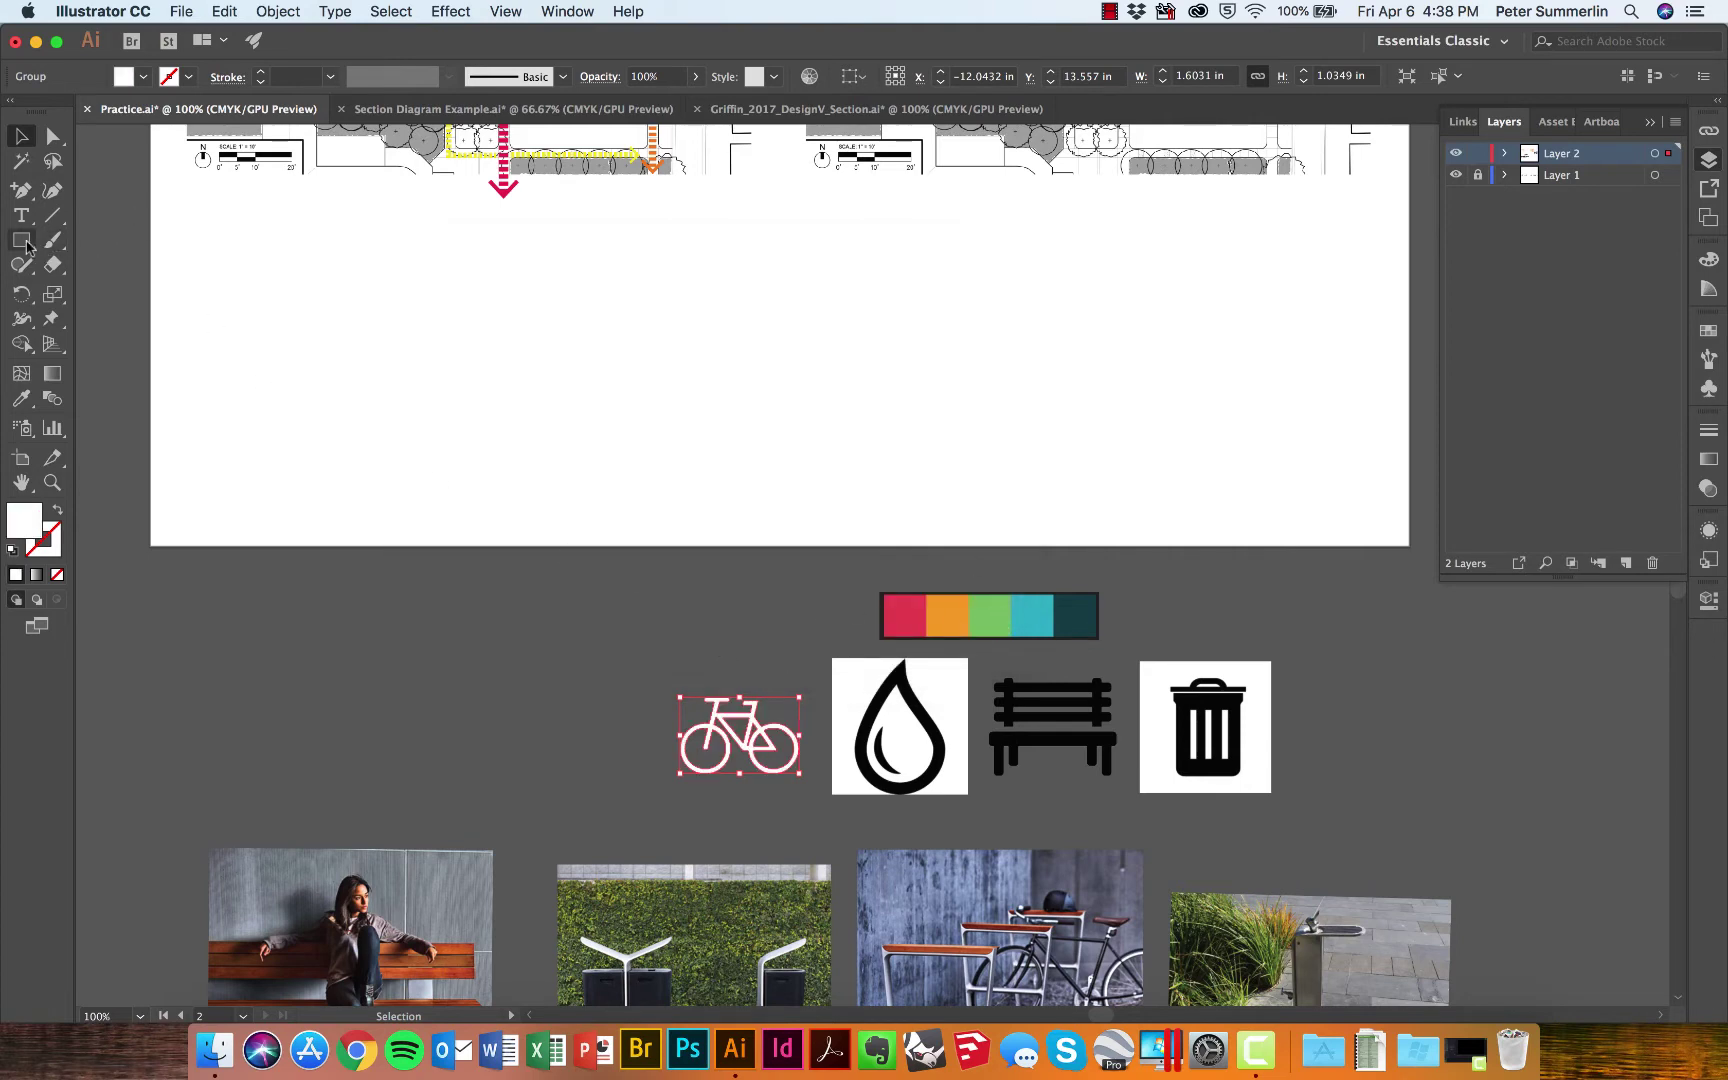
drag(22, 241, 115, 293)
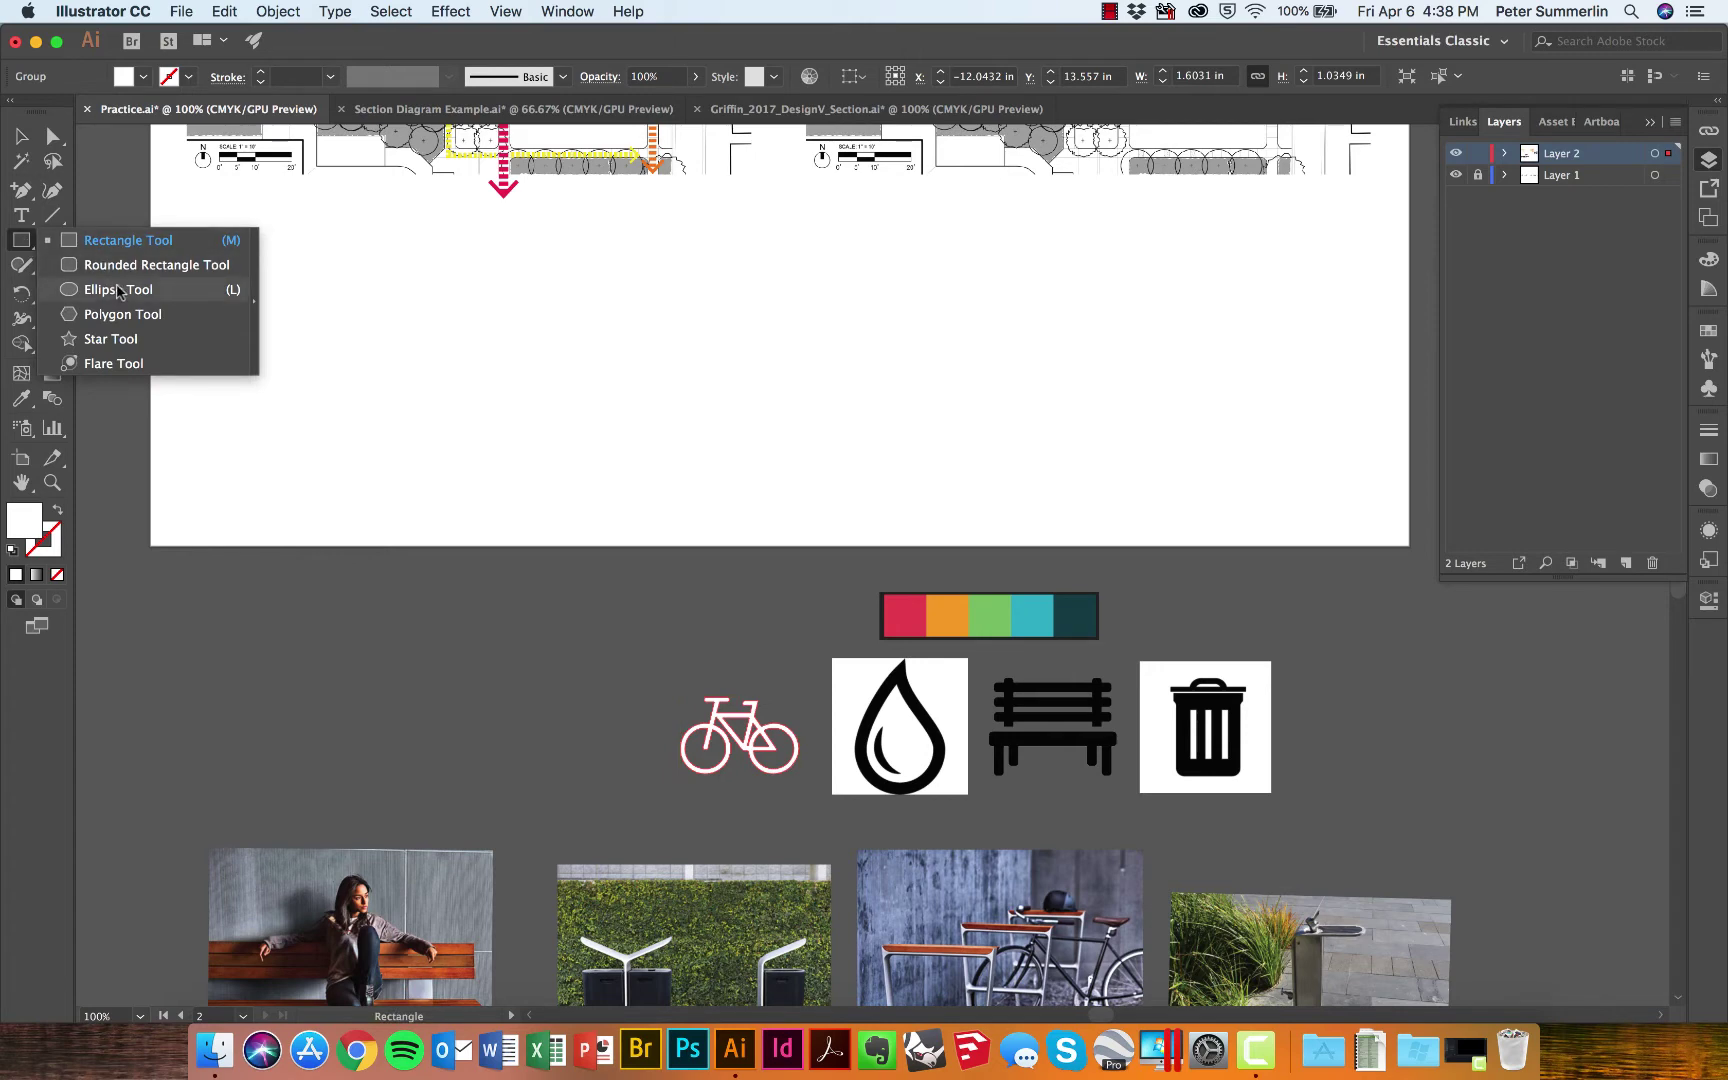
- Draw a circle filled with the dark teal swatch and move the white bicycle onto it
drag(118, 291, 118, 290)
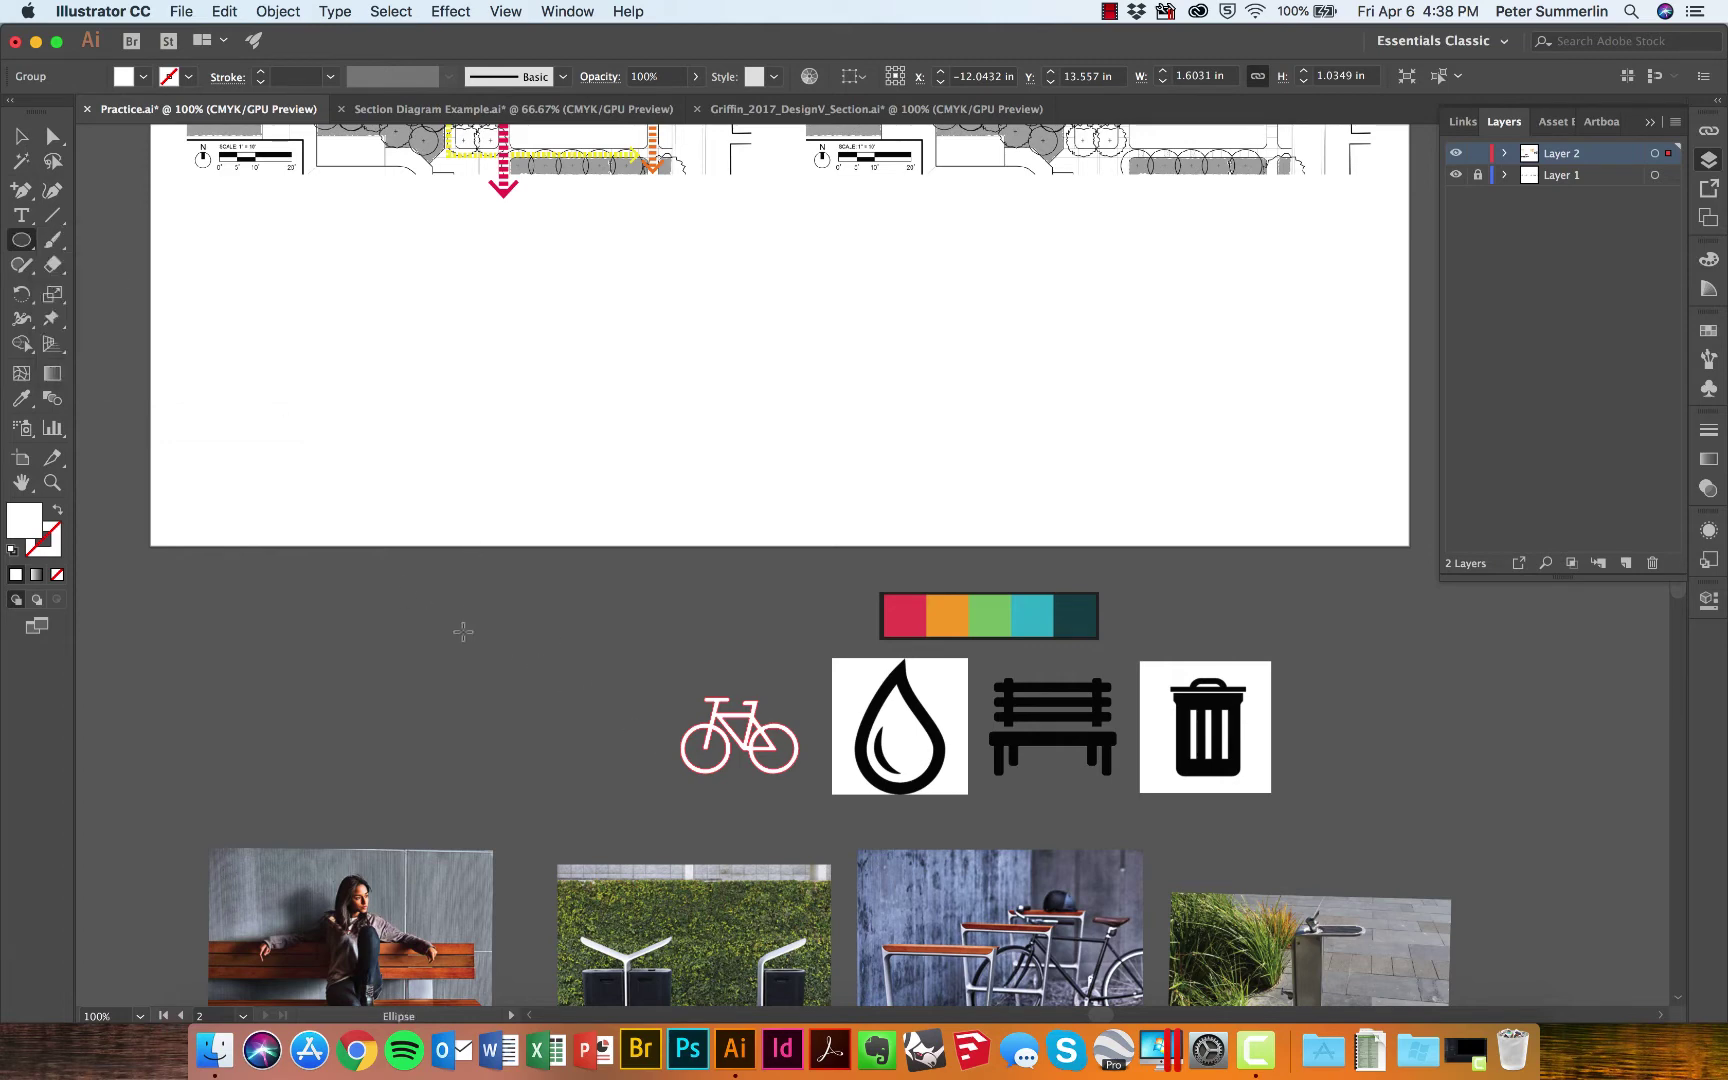
drag(498, 651, 578, 727)
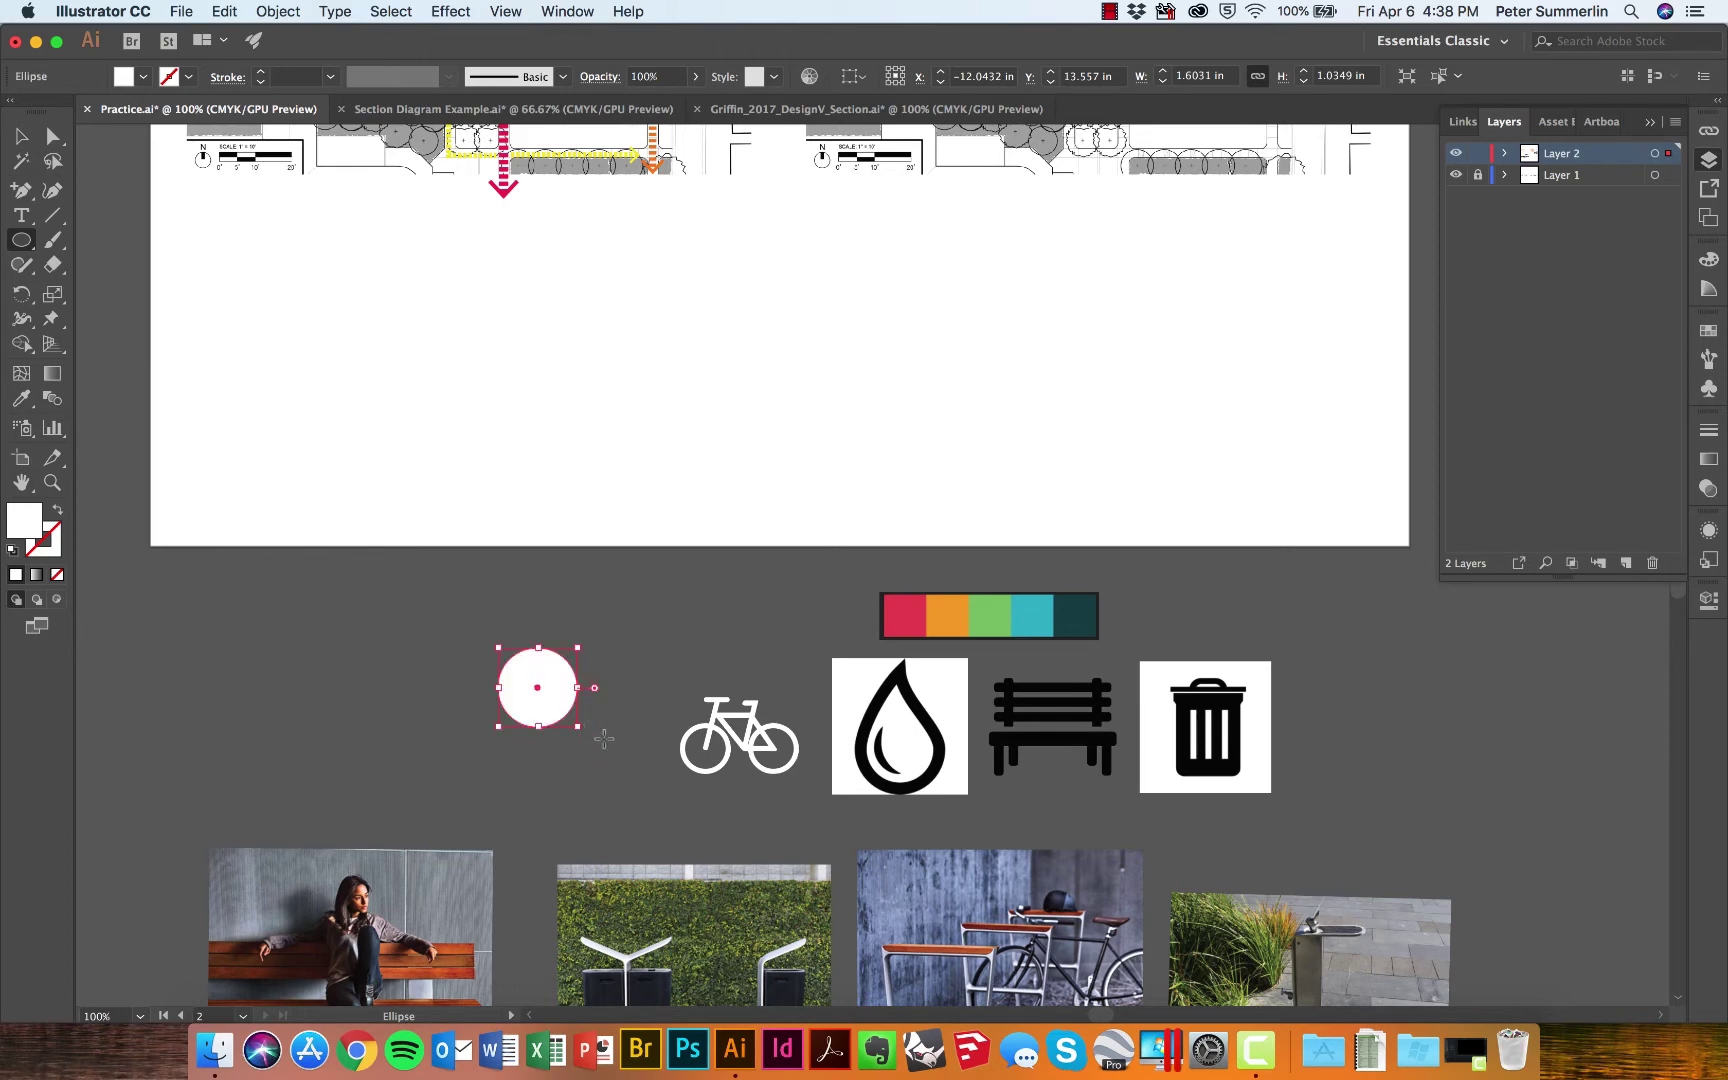
click(28, 399)
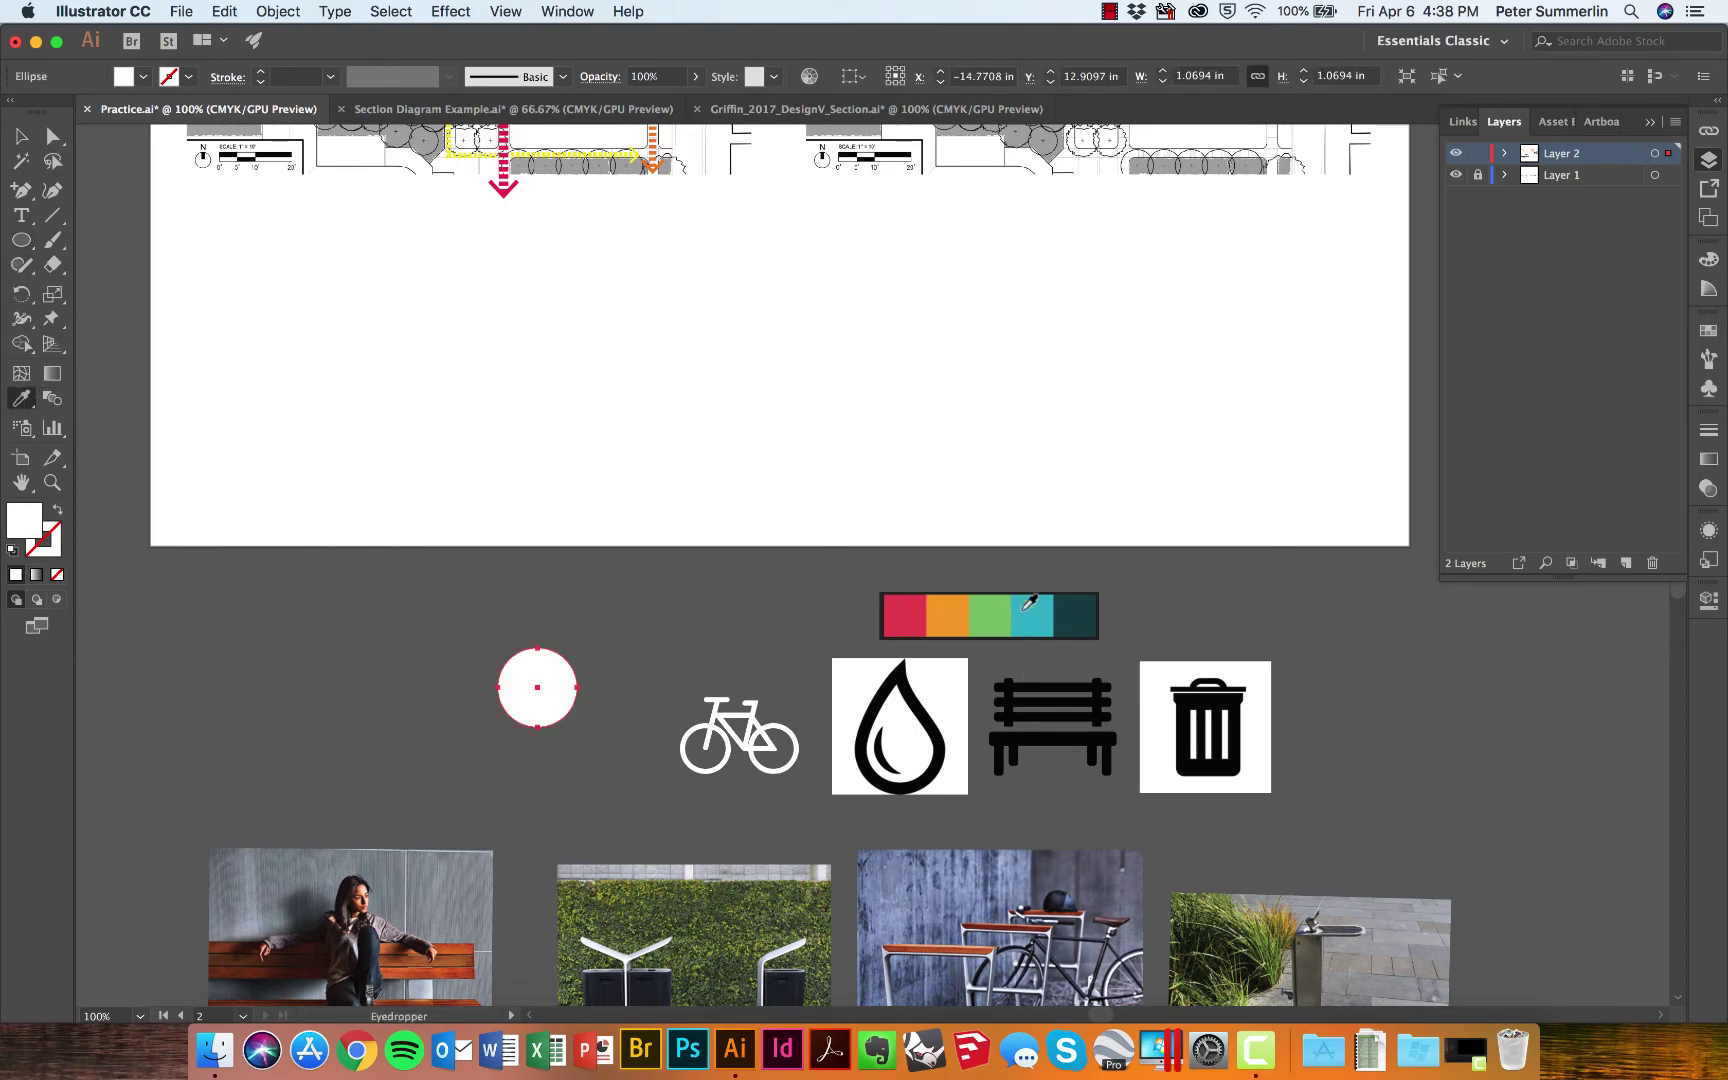
click(1072, 610)
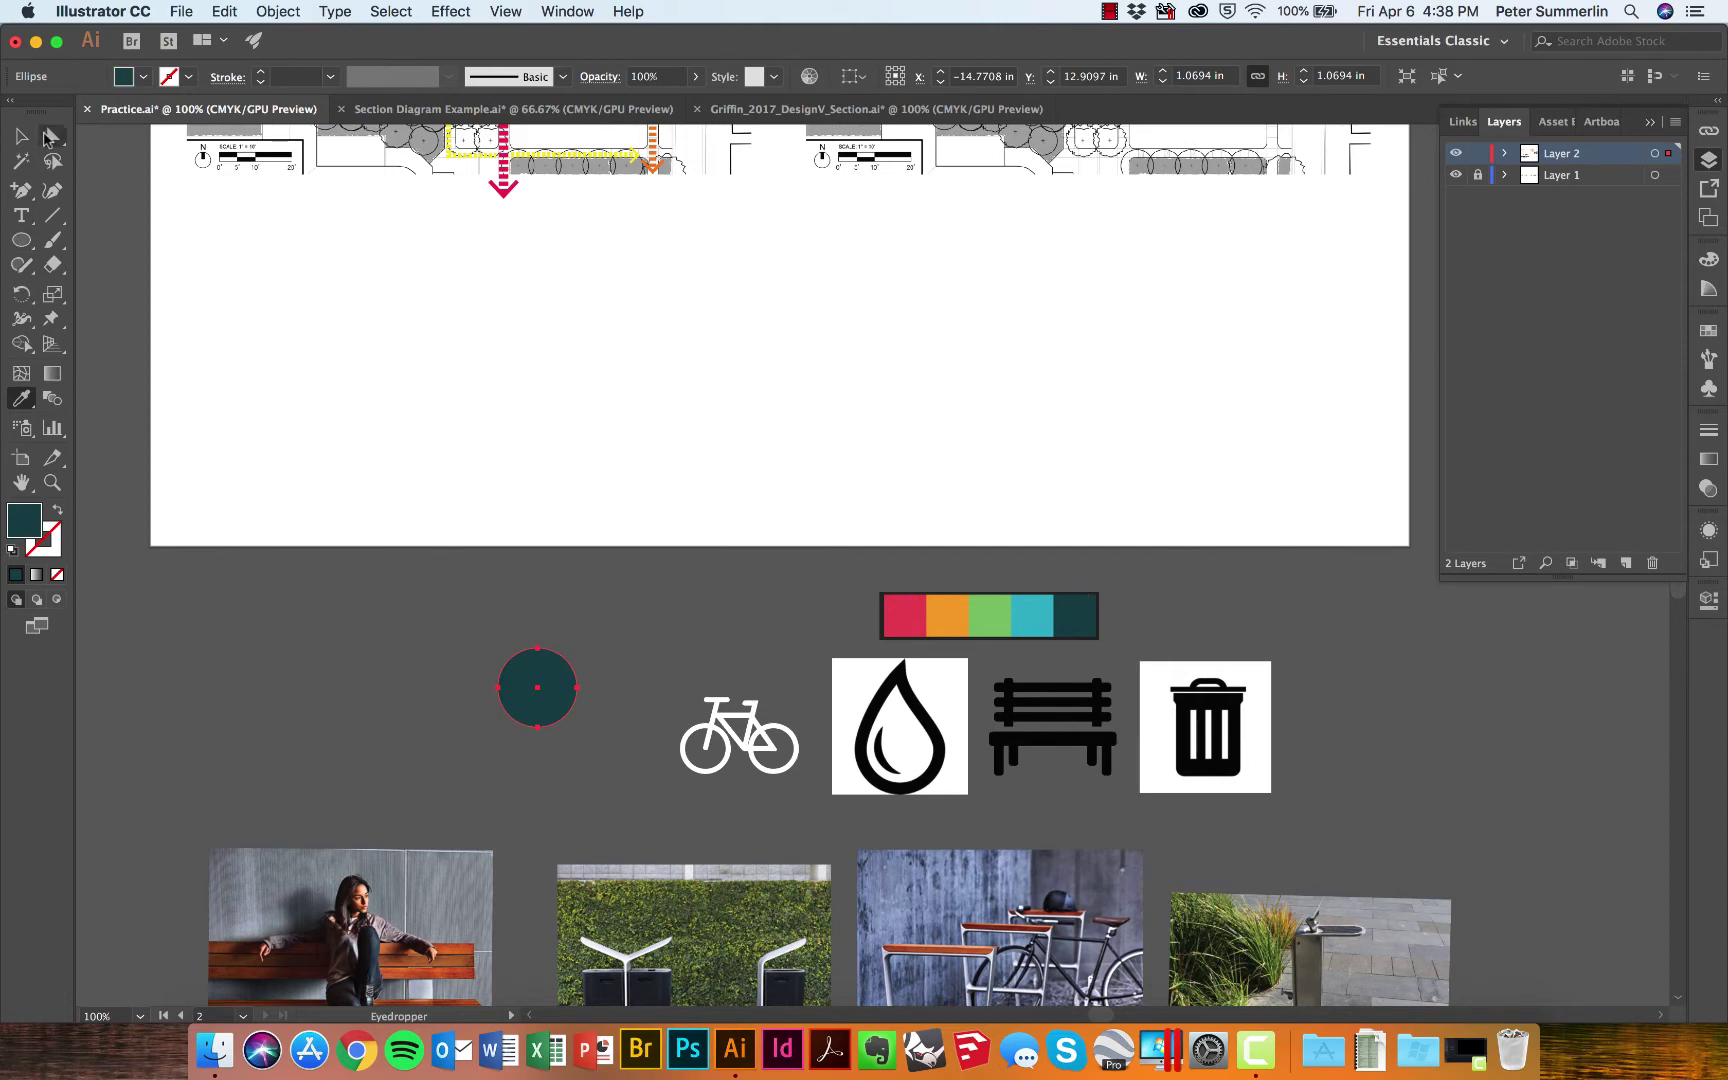
click(24, 138)
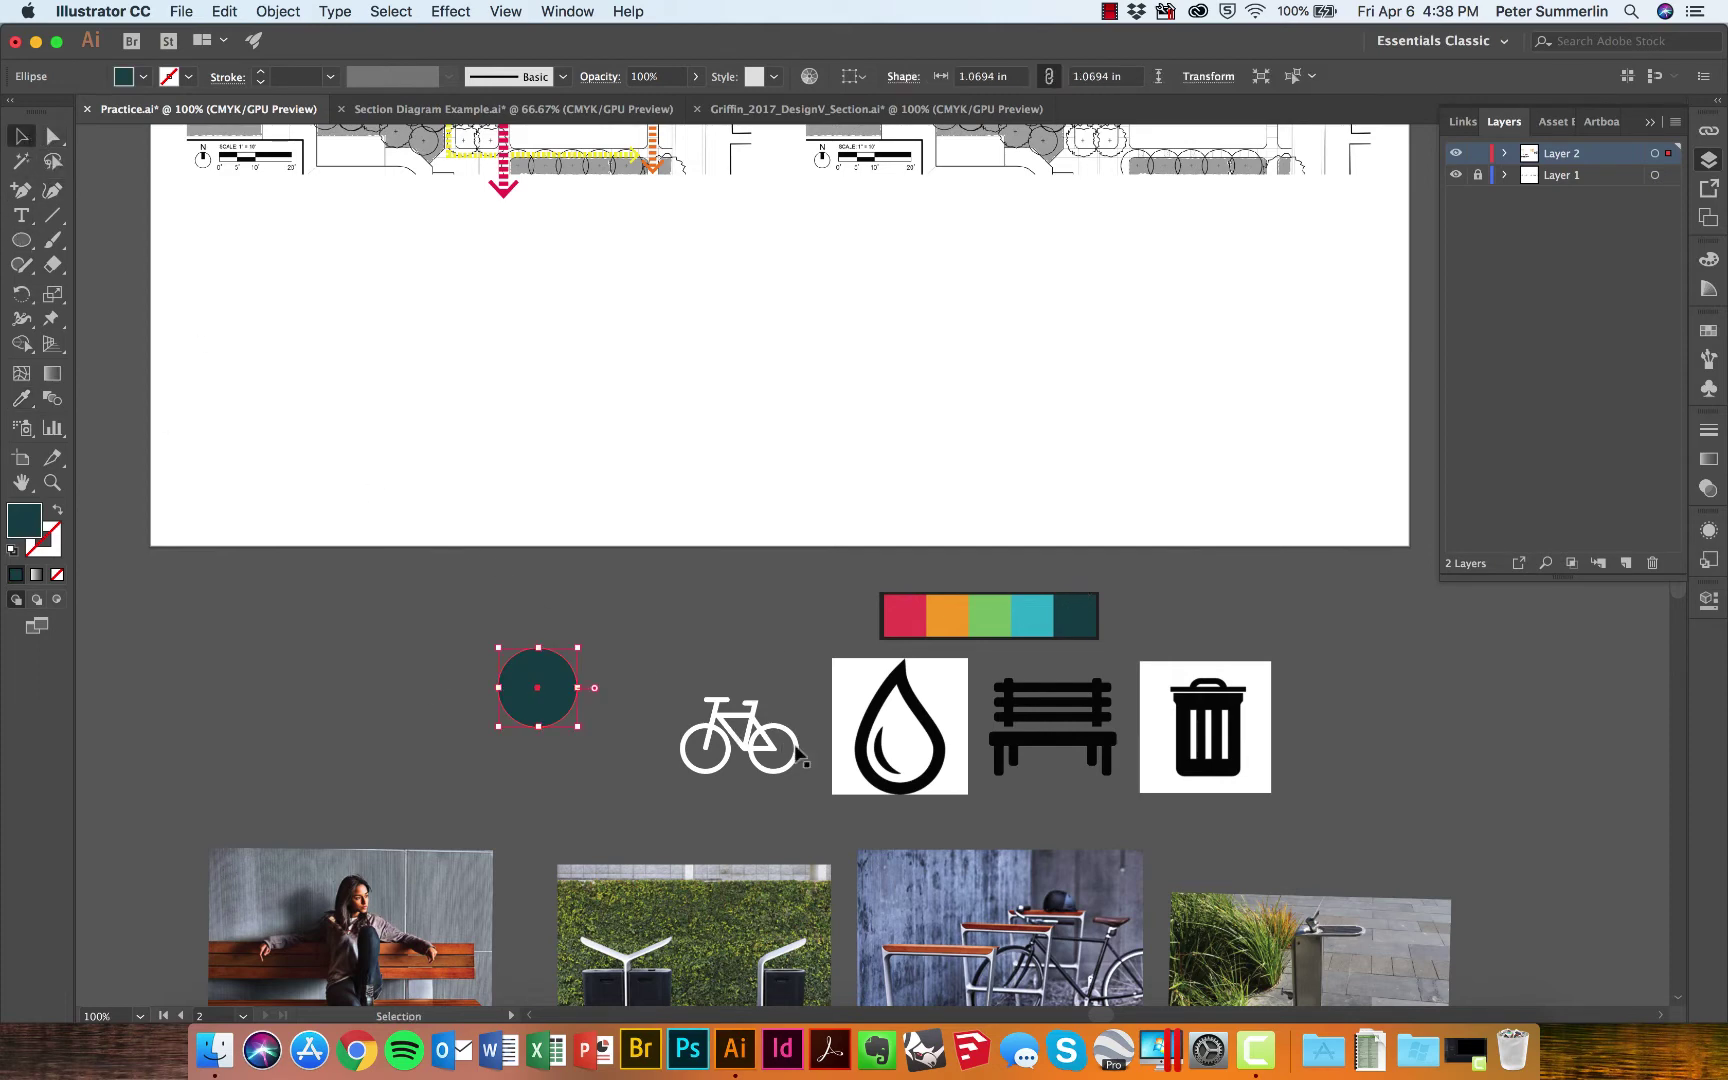
drag(799, 747, 558, 697)
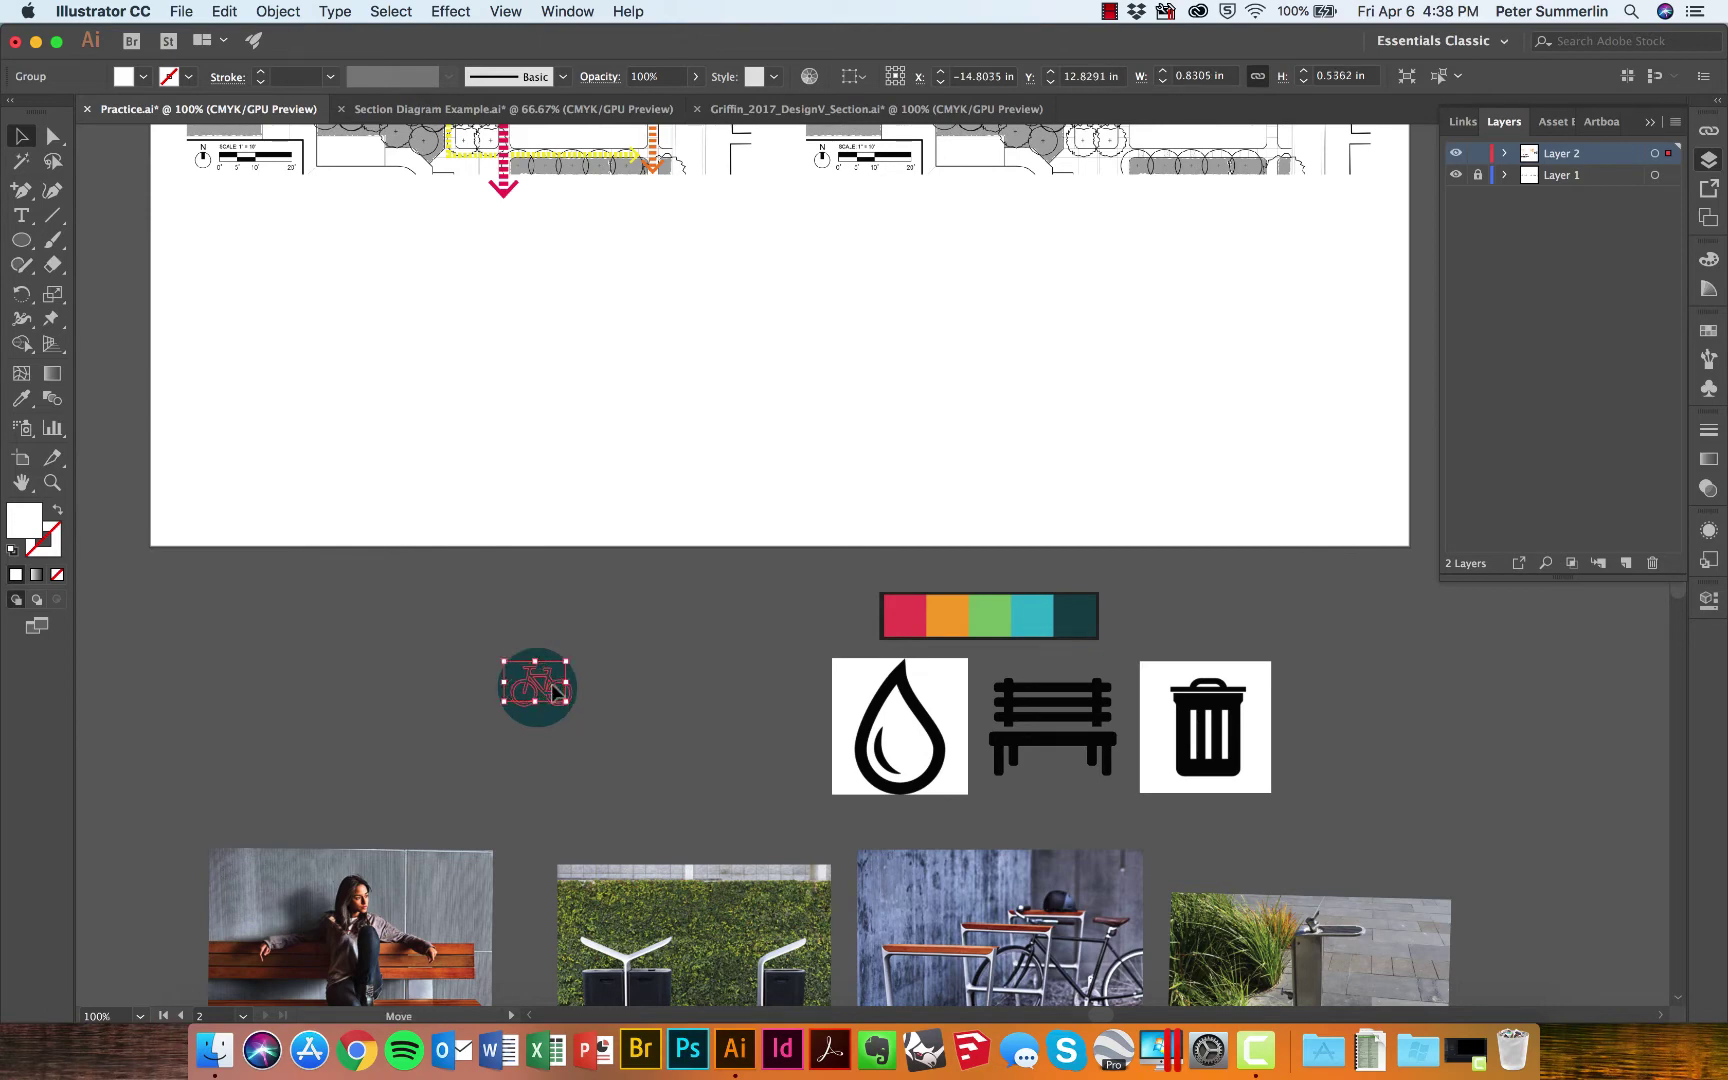
- Zoom in and send the teal circle behind the bicycle
key(a)
key(super+equal)
key(v)
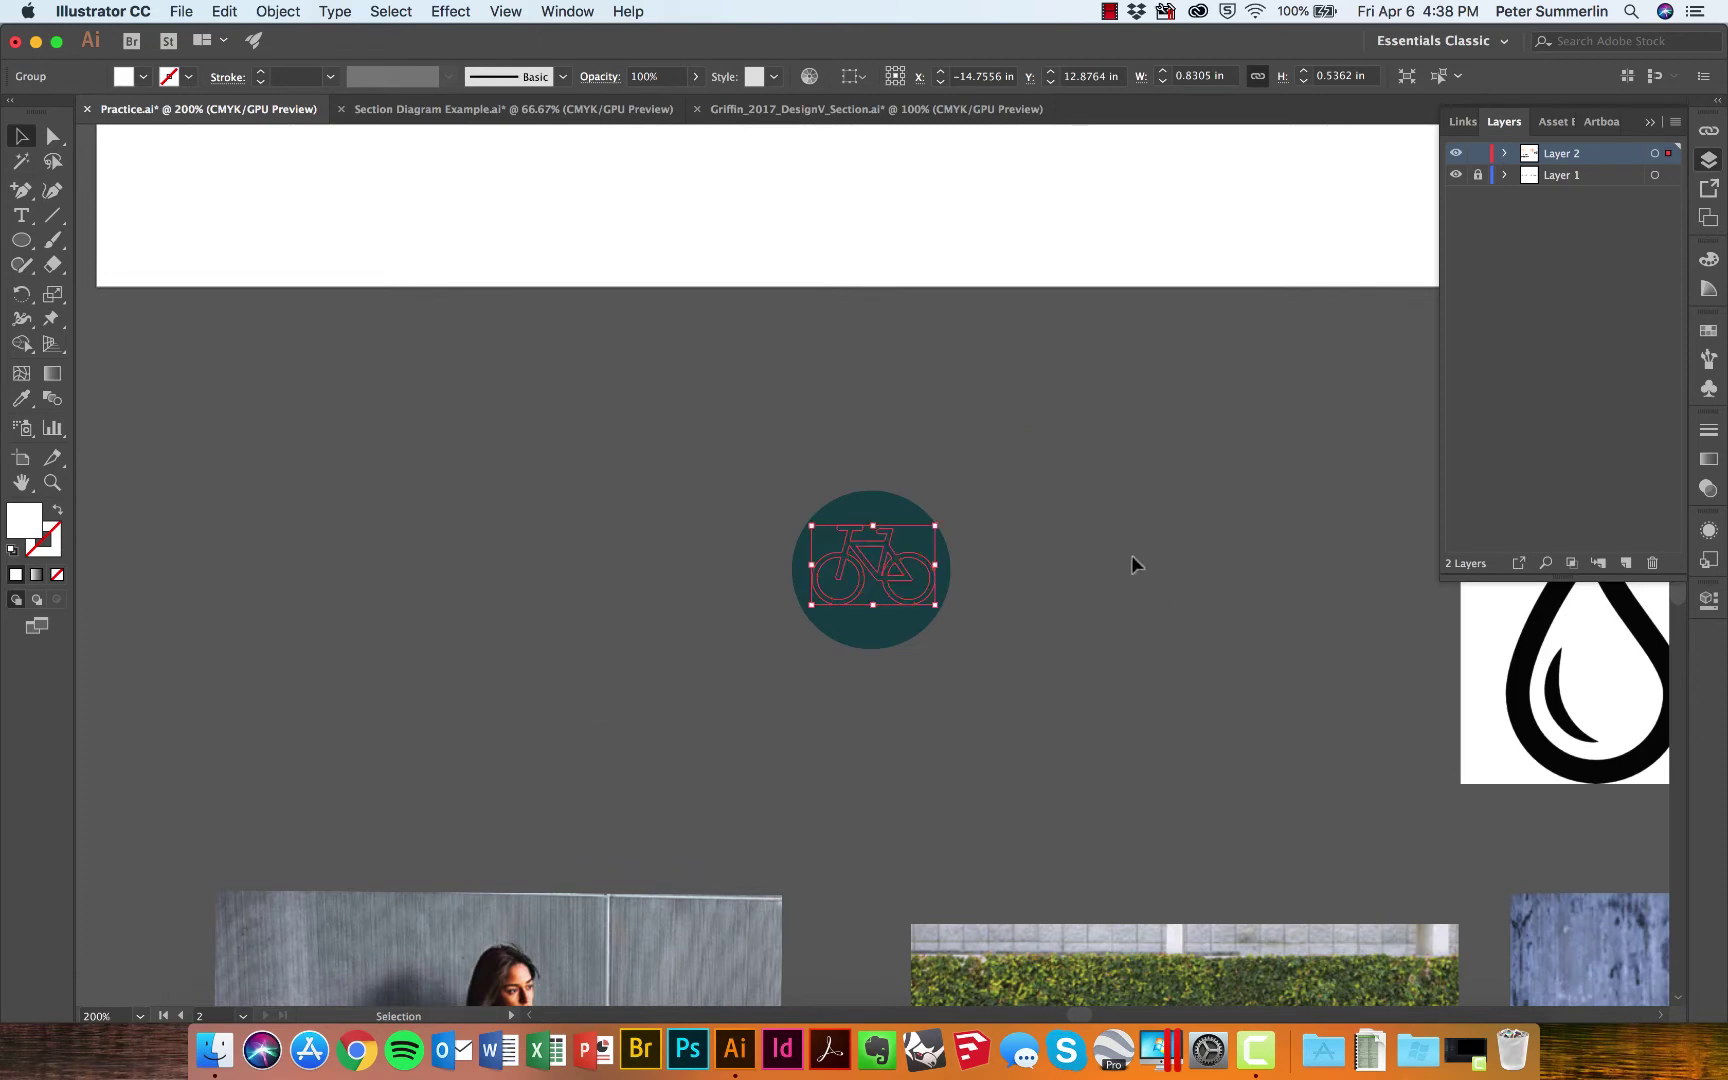
key(Delete)
drag(890, 503, 1068, 514)
key(super+z)
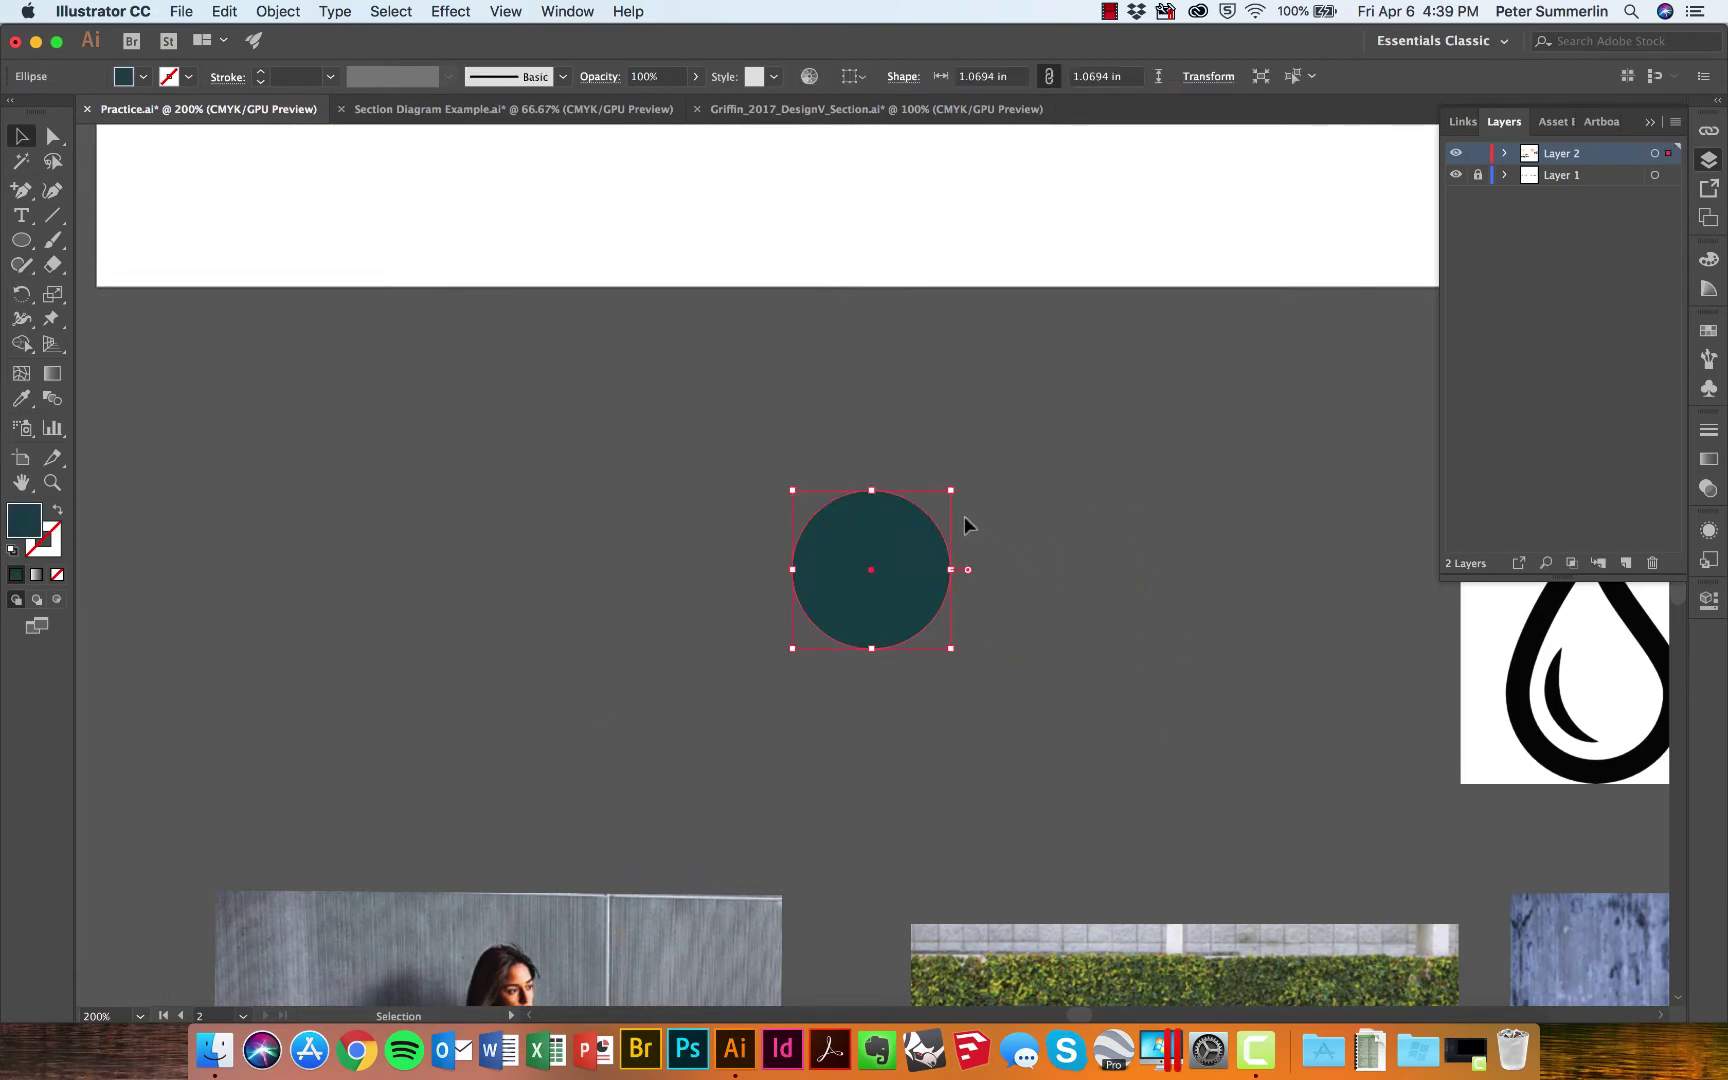
right_click(893, 520)
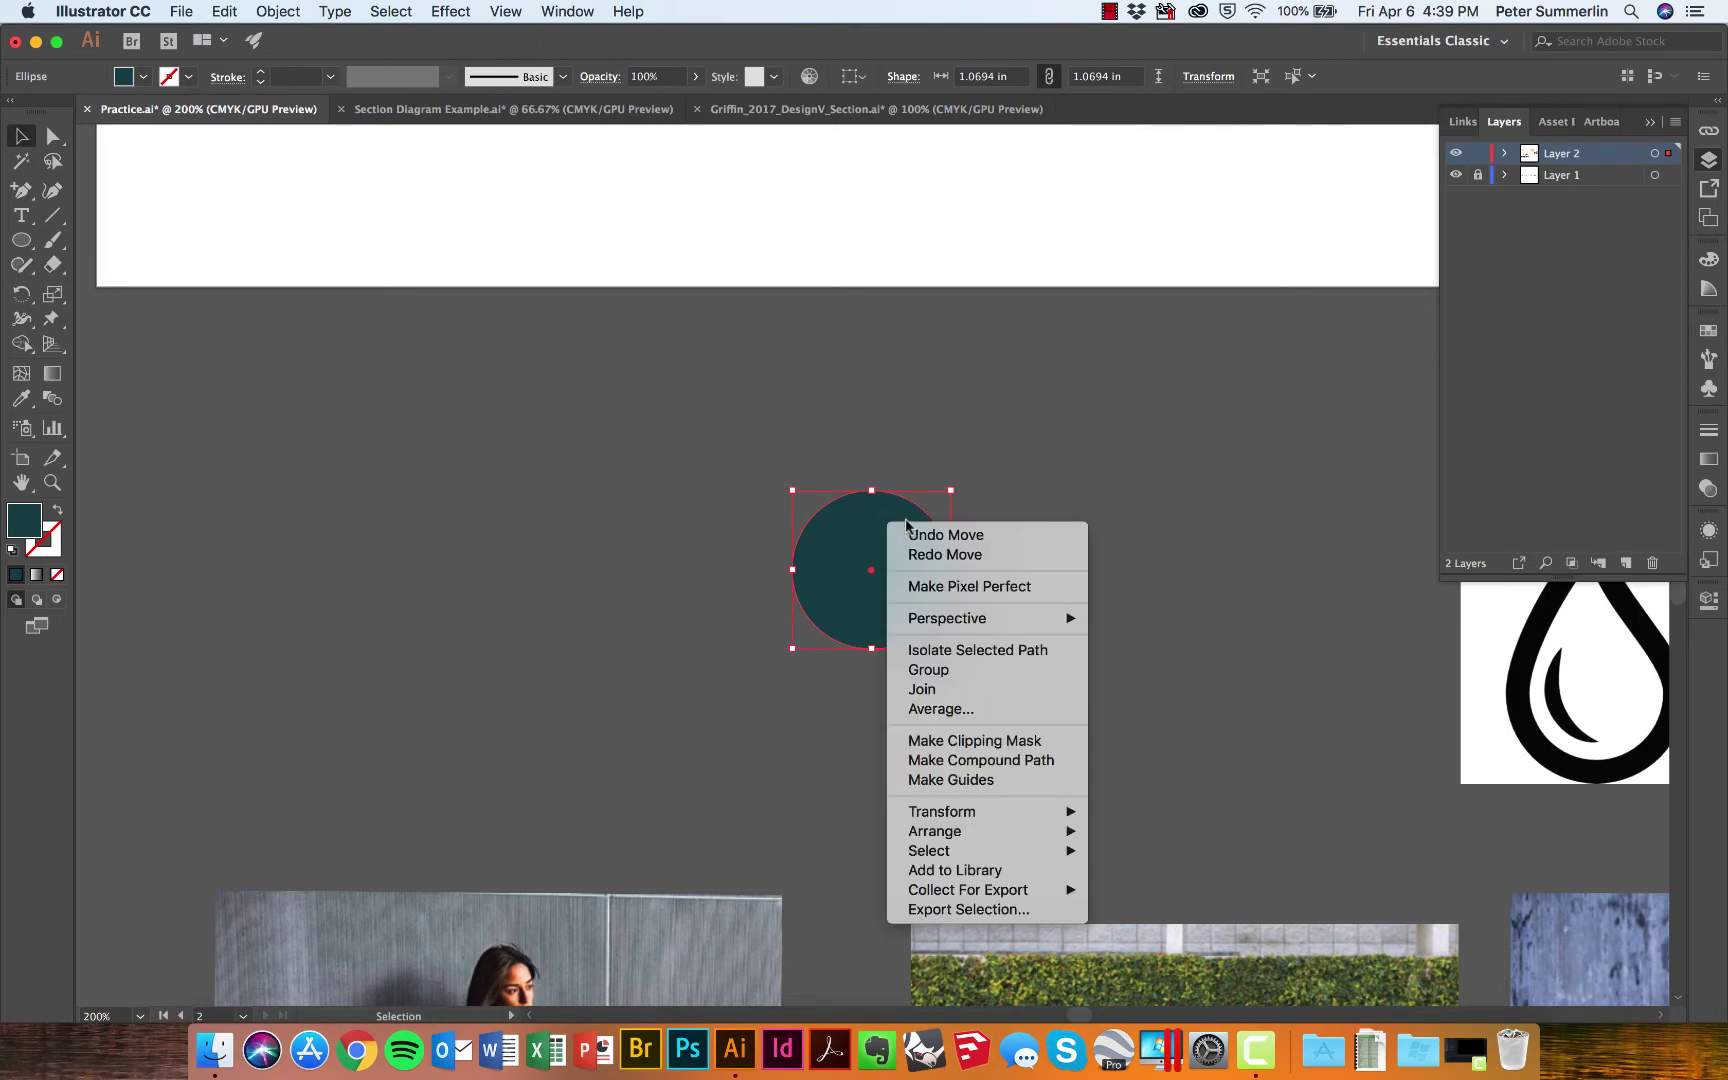
mouse_move(1004, 831)
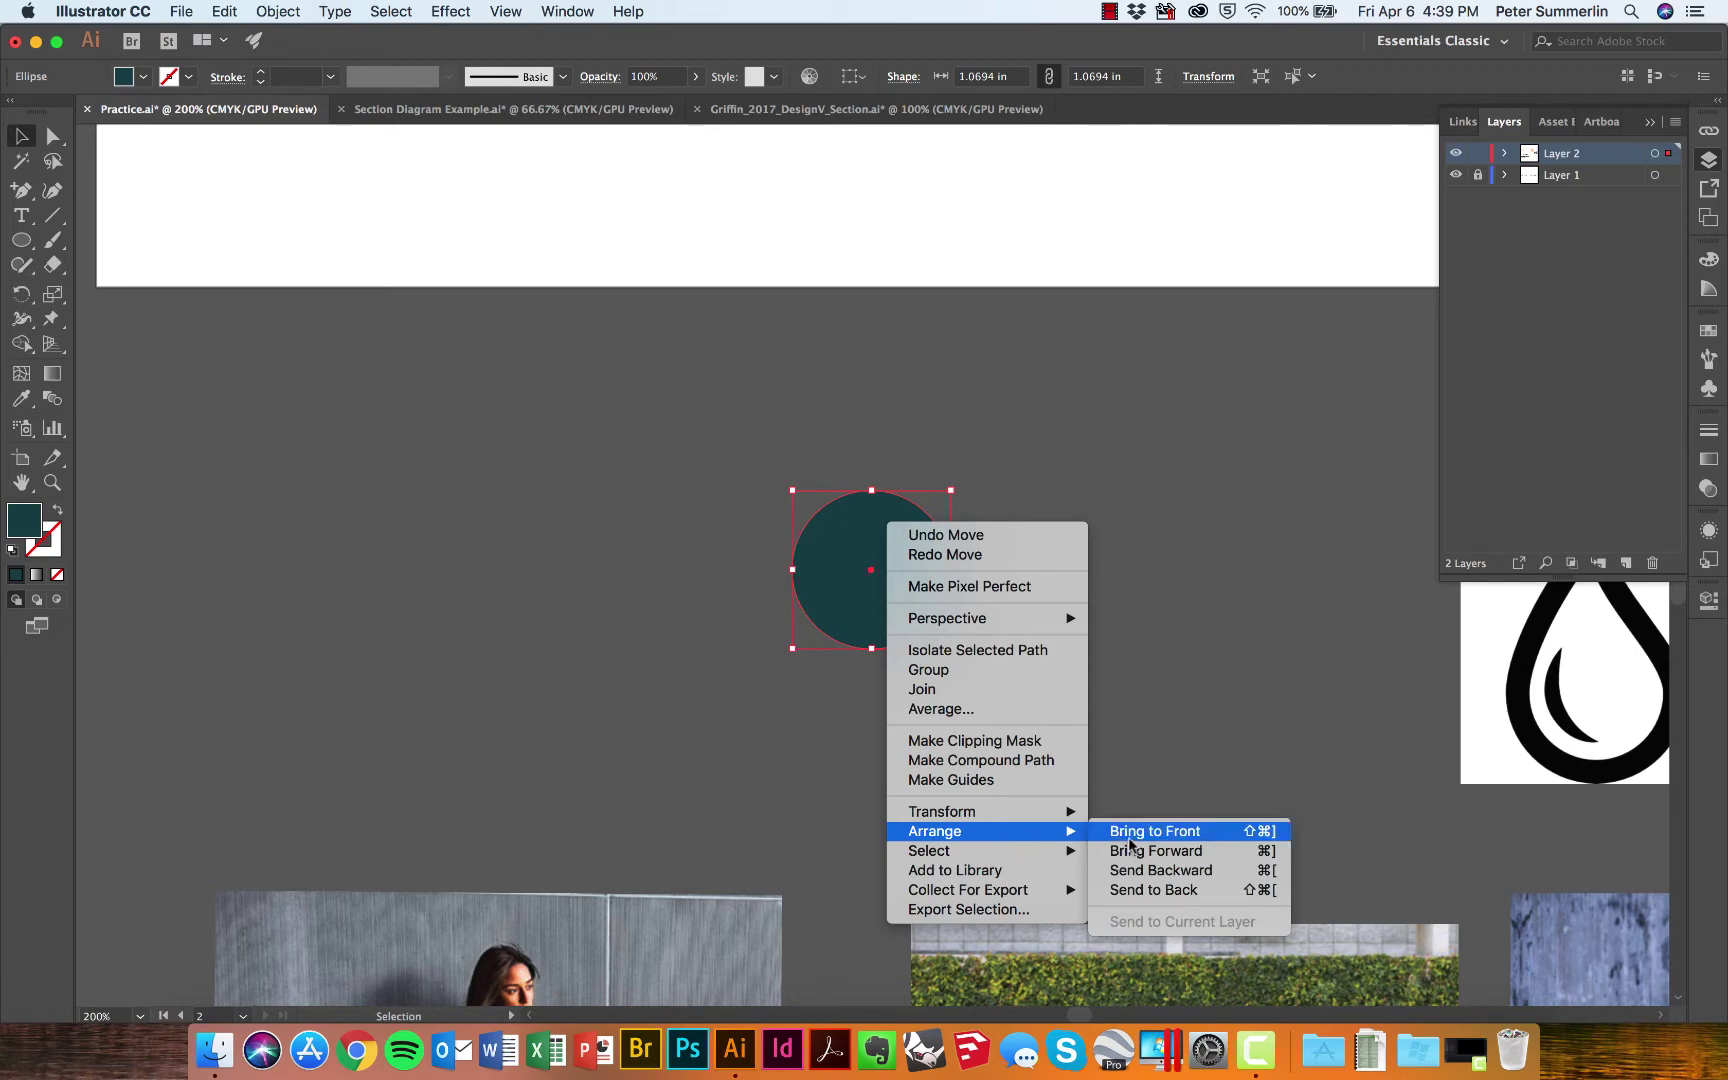
click(1145, 891)
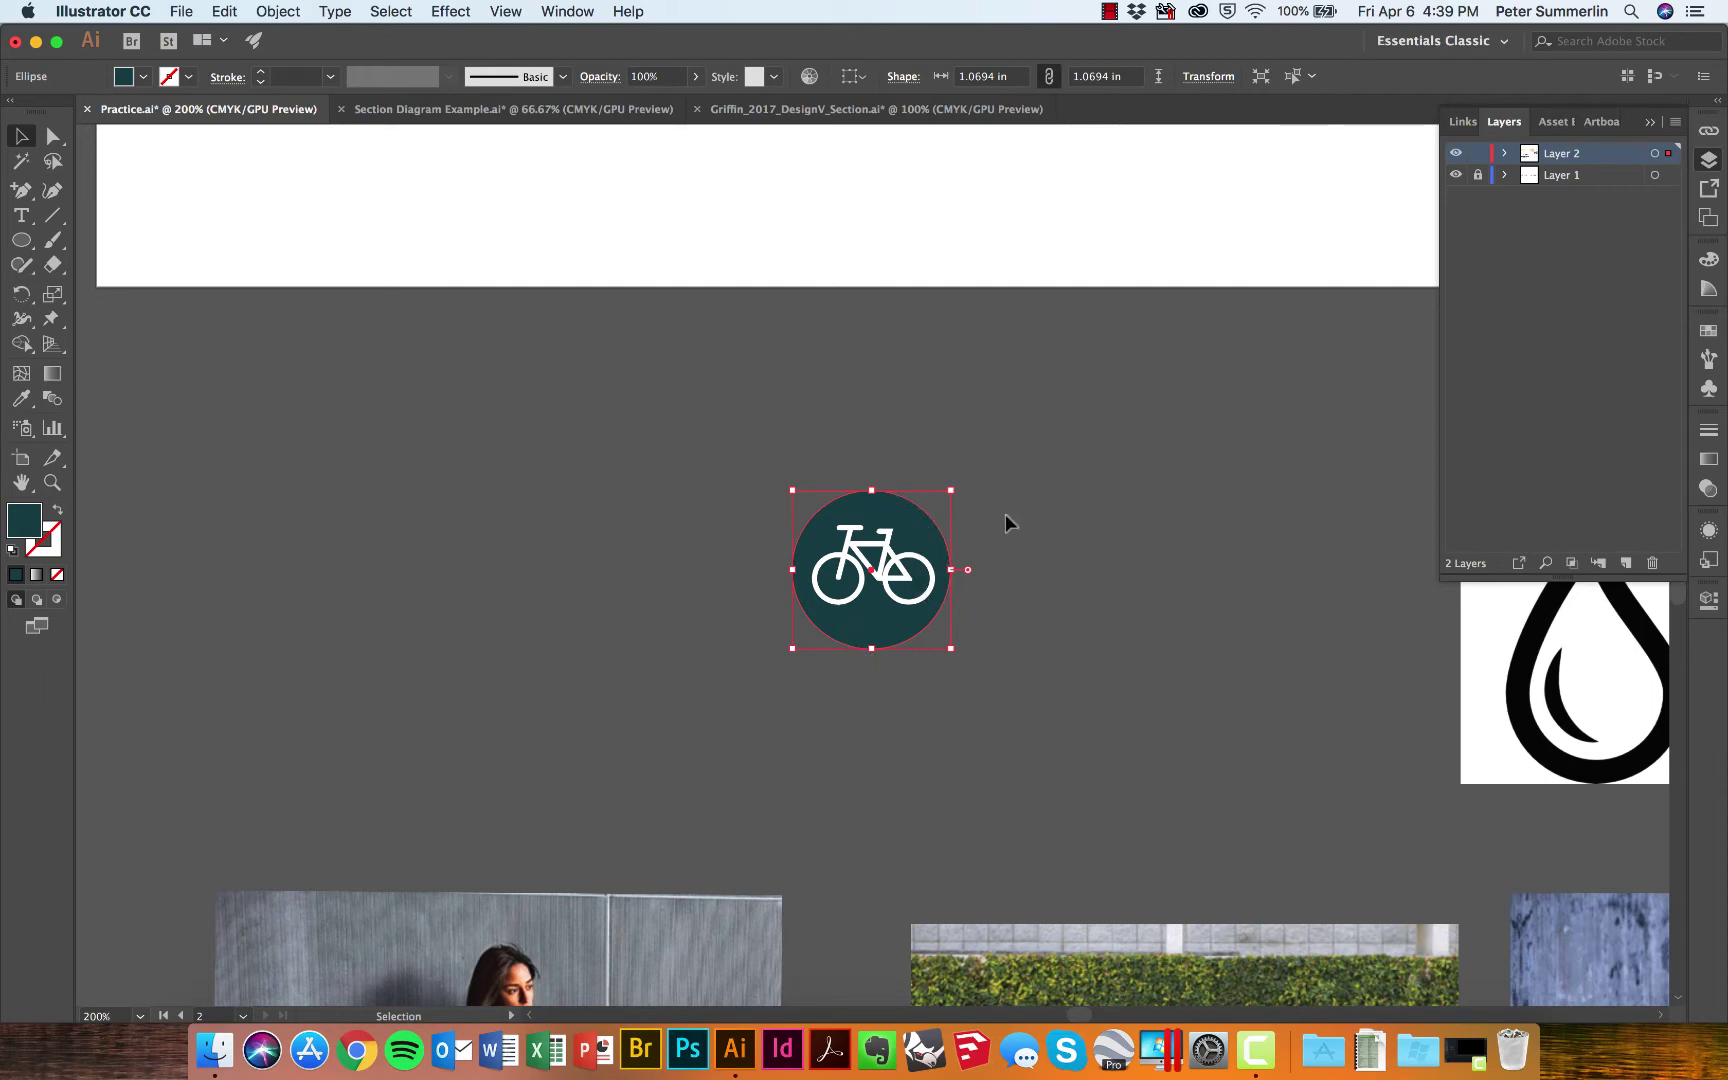
- Group the circle and bicycle into one badge and return to 100% zoom
key(super+a)
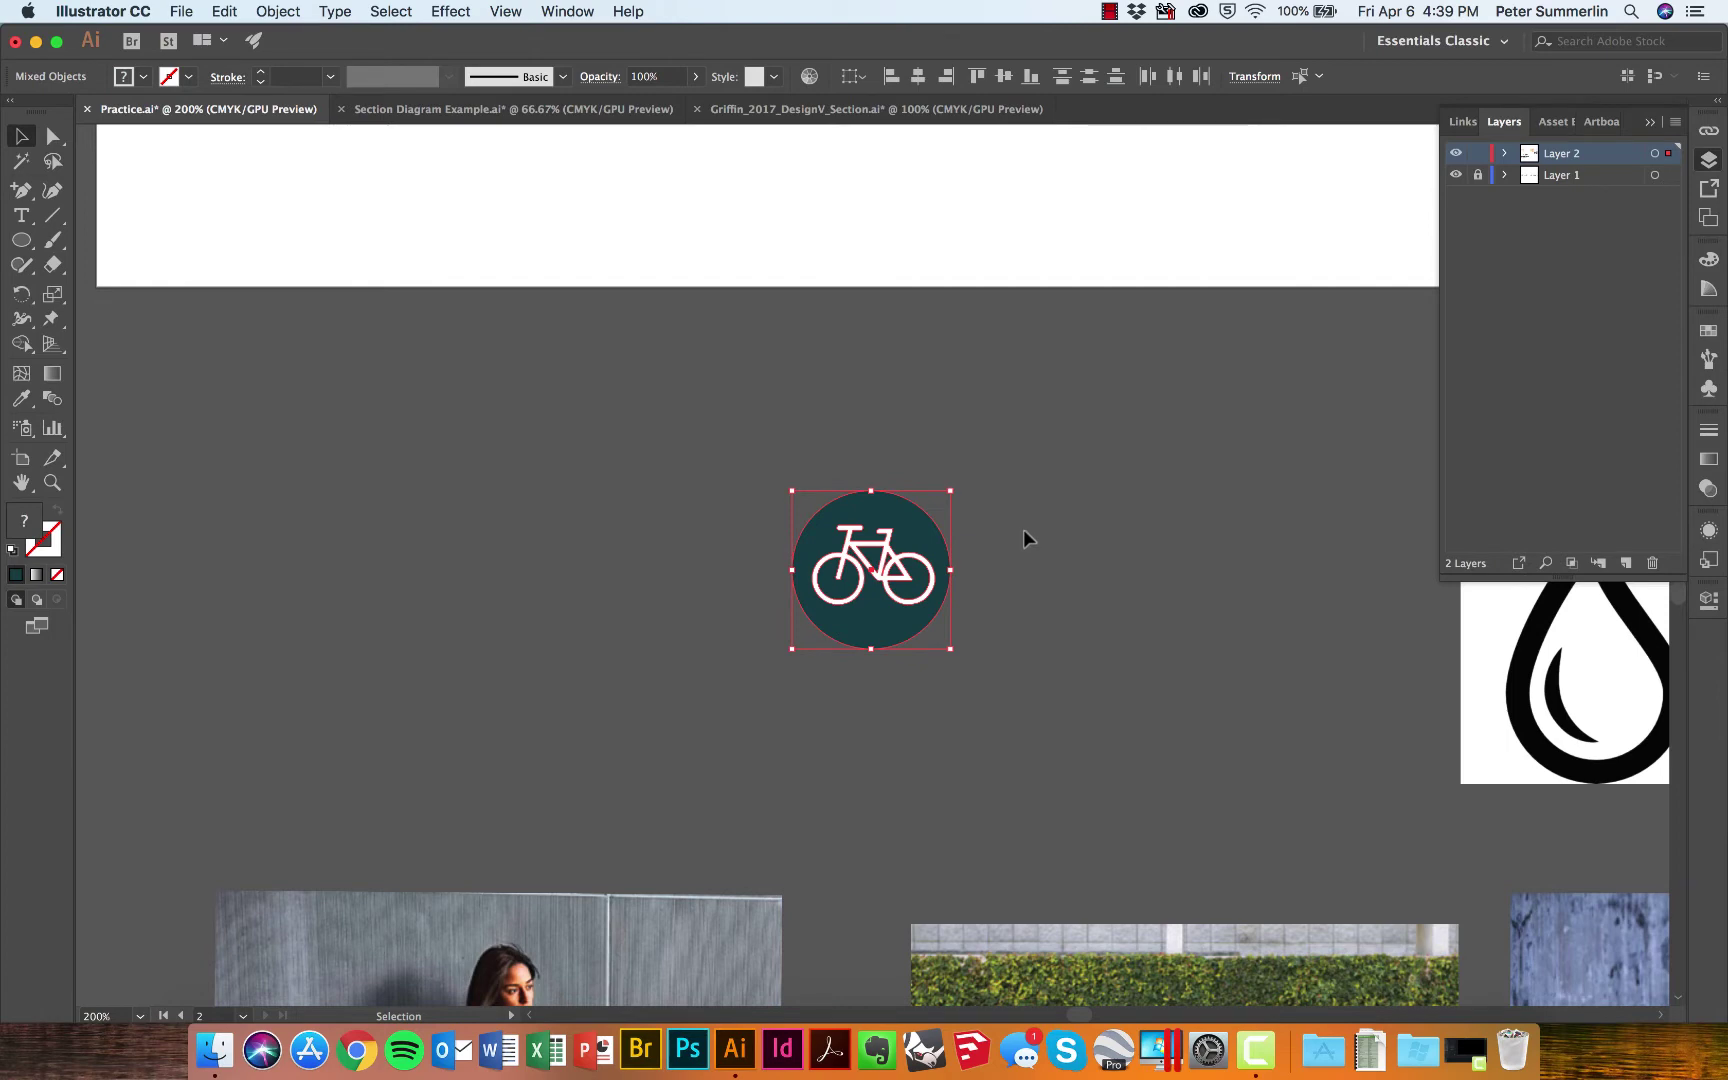
right_click(893, 541)
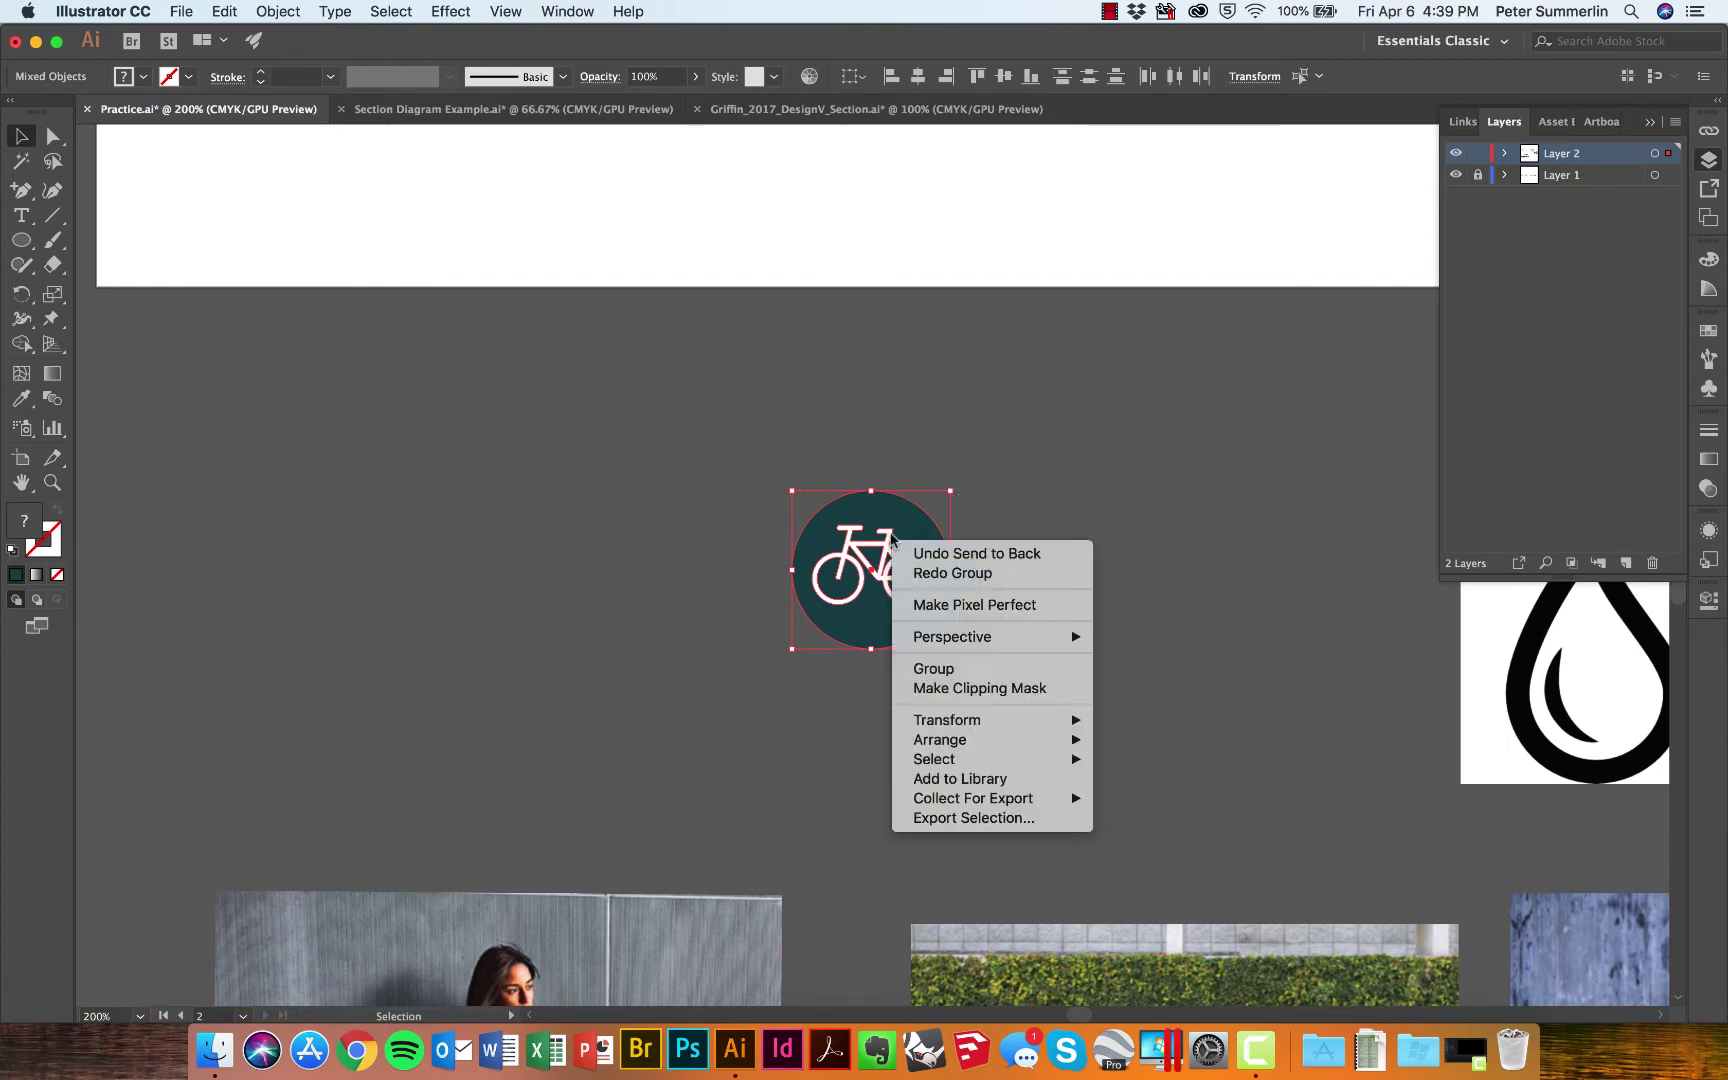
click(969, 668)
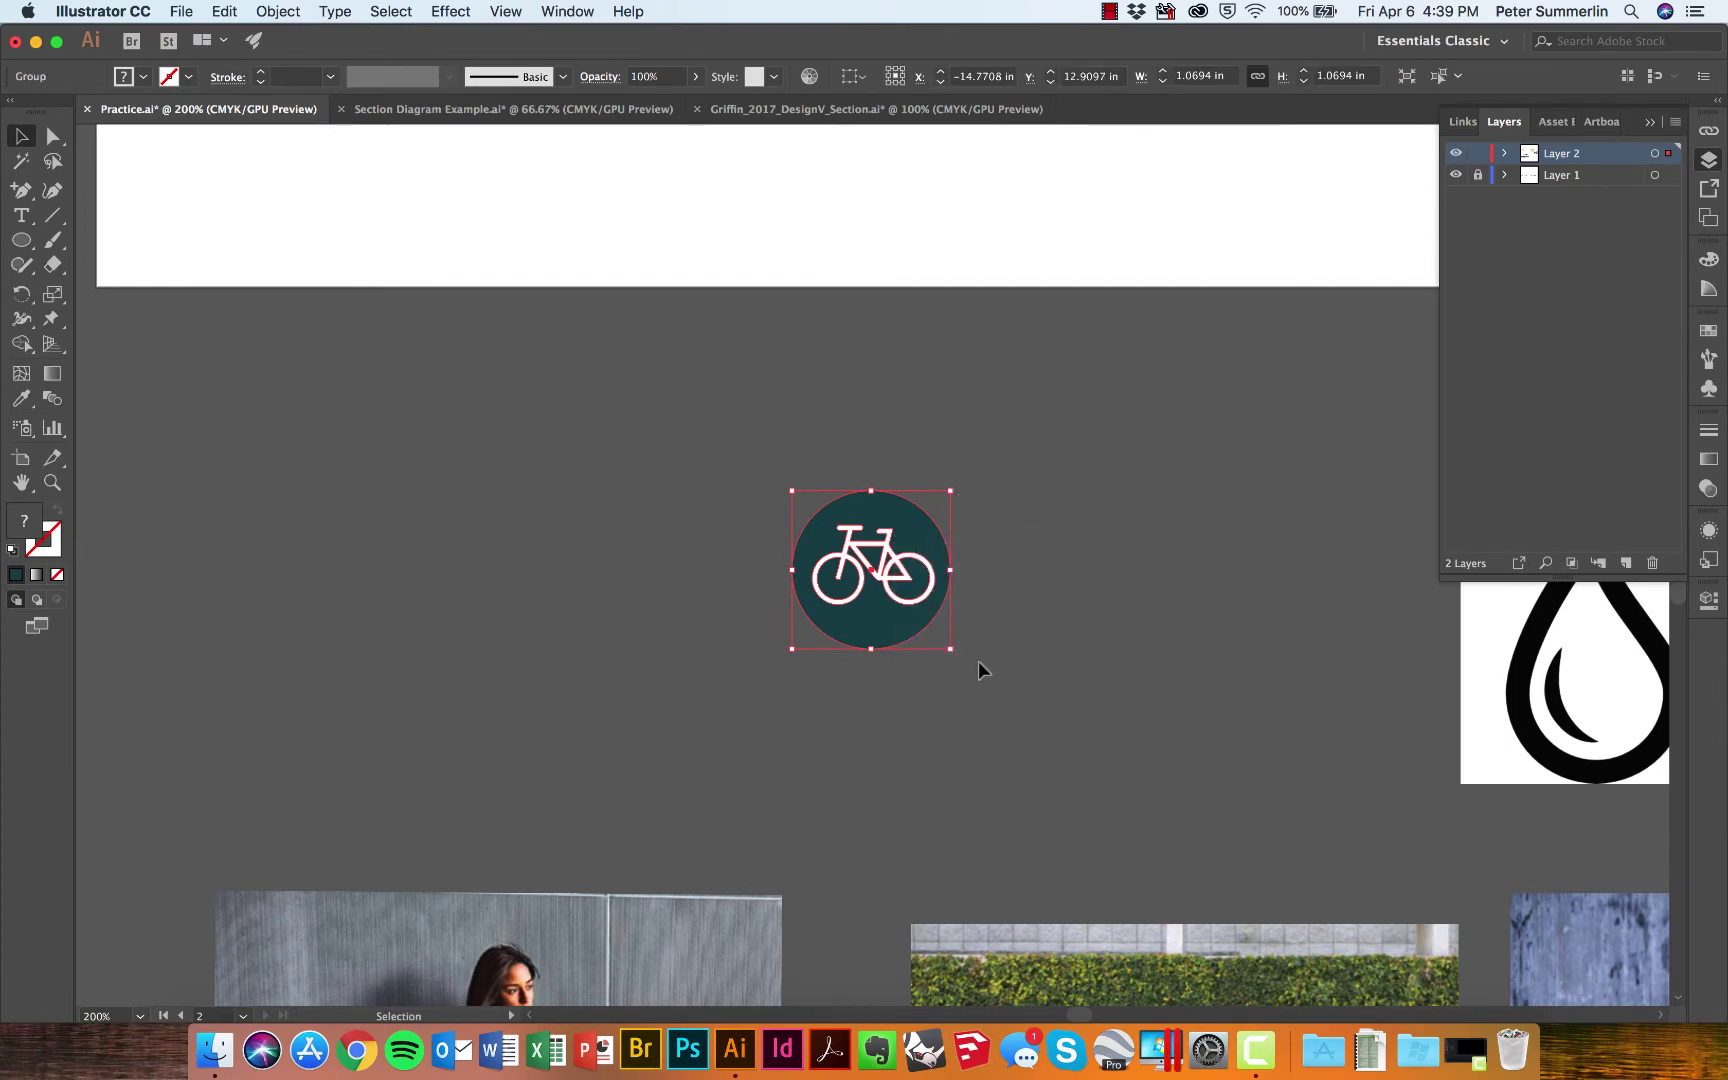
key(super+1)
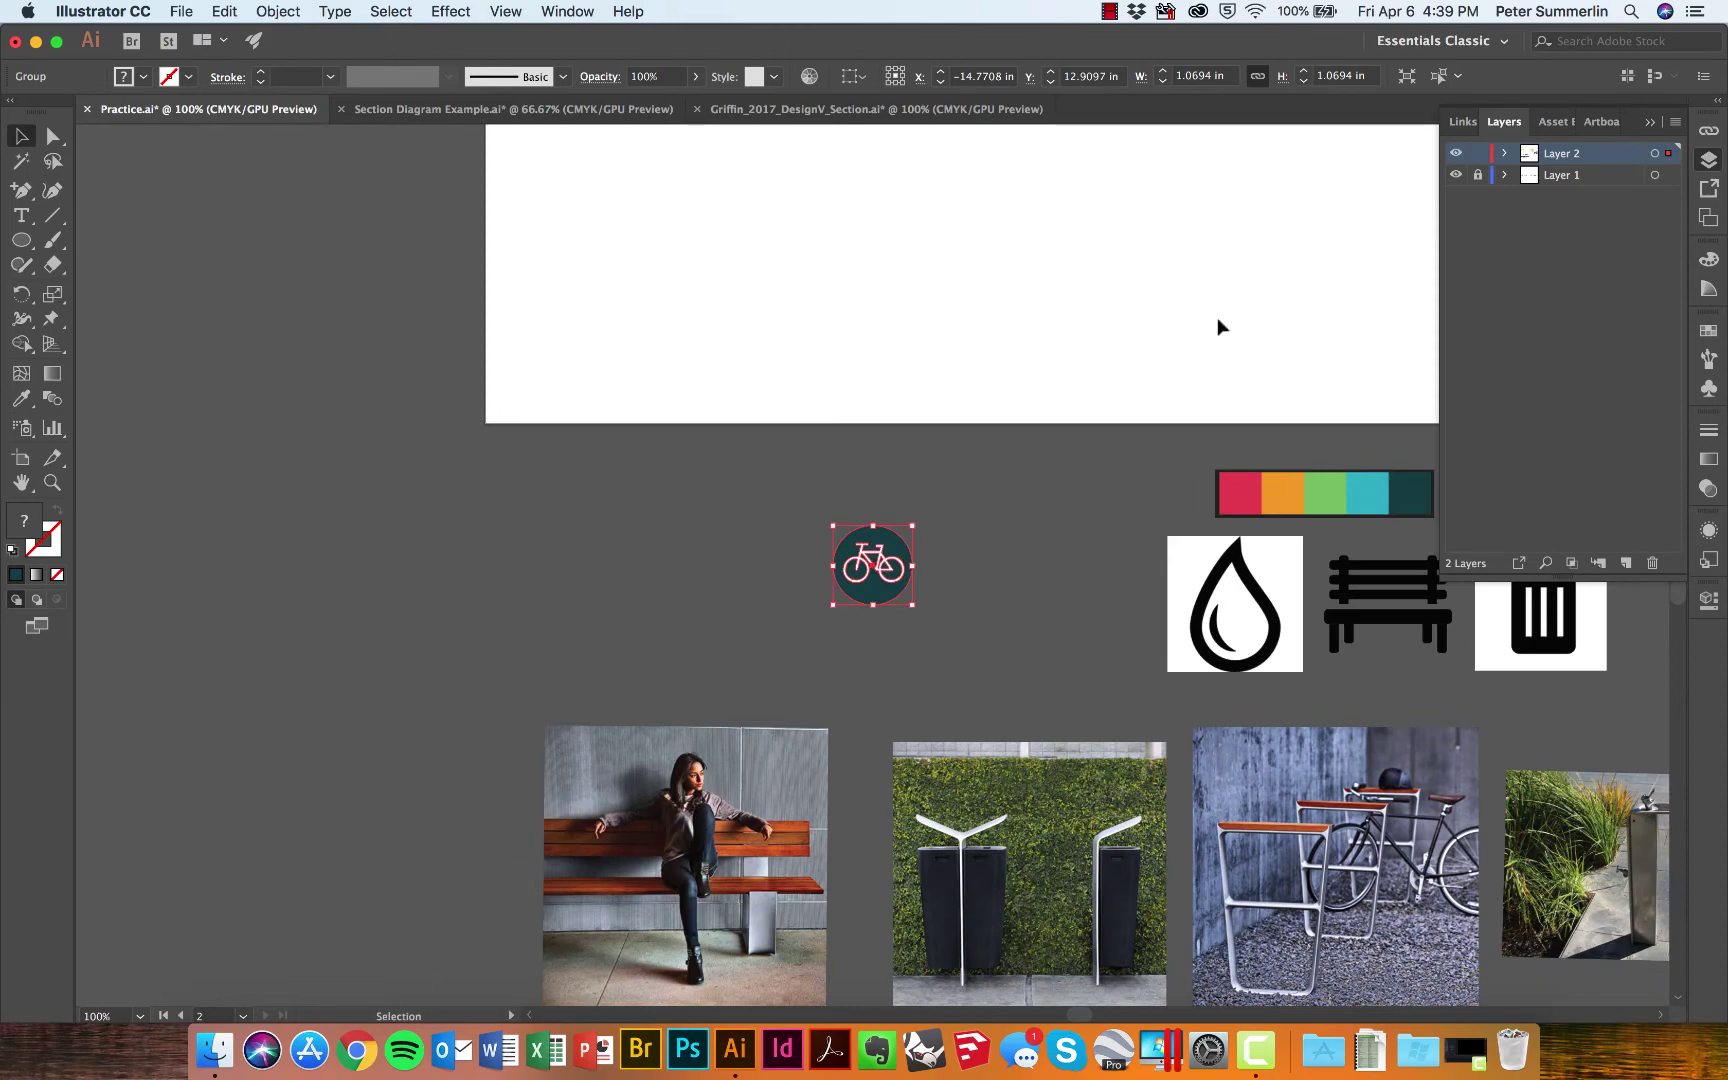
- Shrink the bike badge to about 0.31 in and place a copy by the lower-right trees
drag(872, 565, 1190, 236)
drag(1249, 328, 1020, 333)
key(super+equal)
key(super+equal)
key(super+equal)
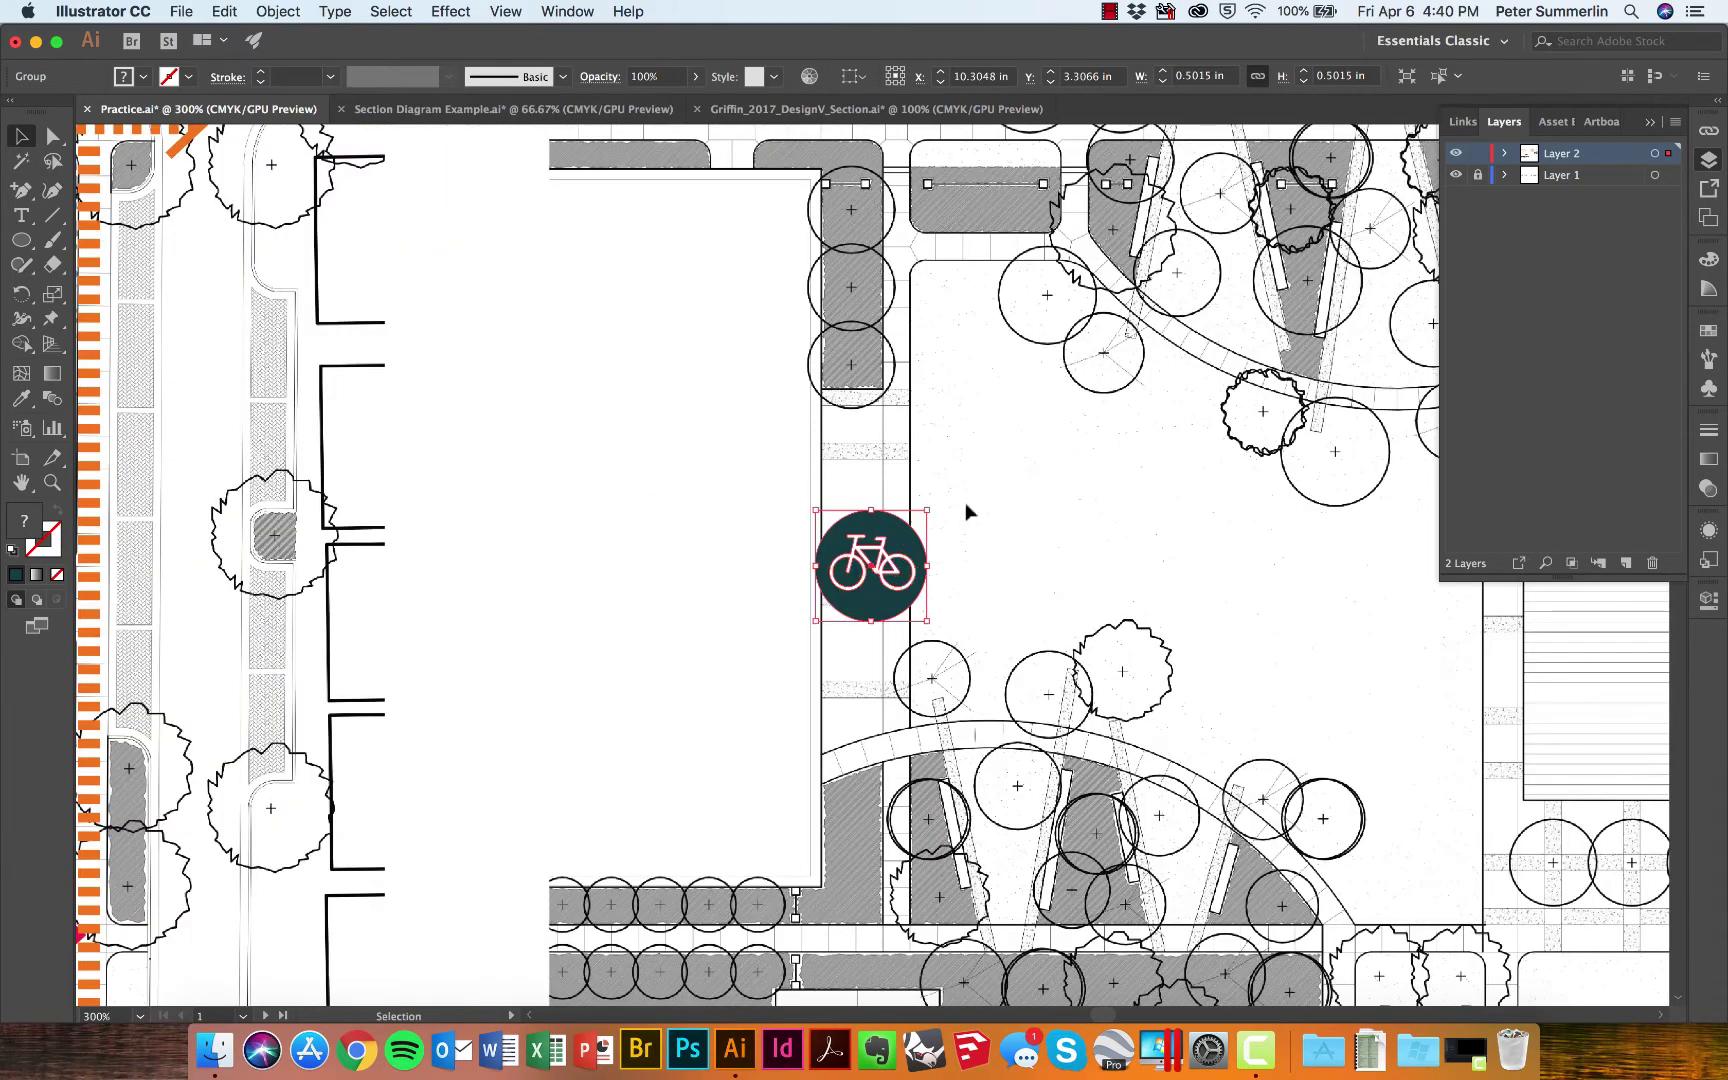
drag(922, 622, 850, 410)
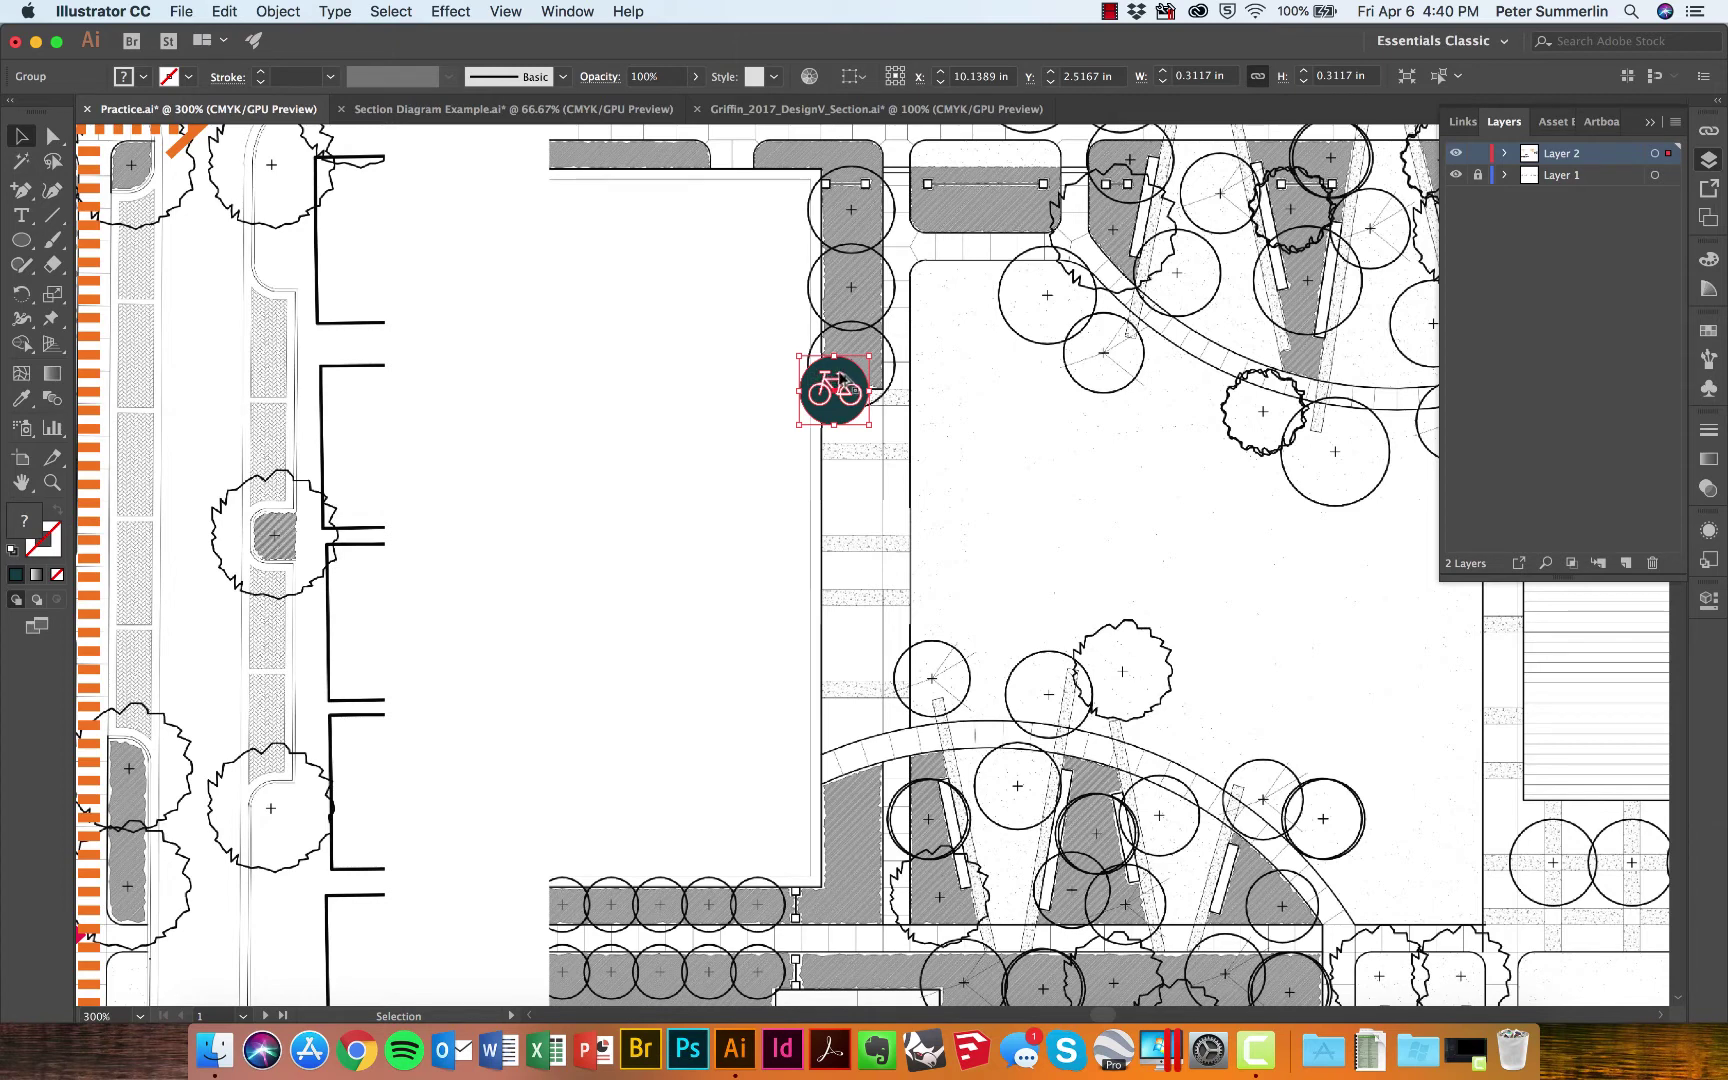
drag(840, 380, 1575, 803)
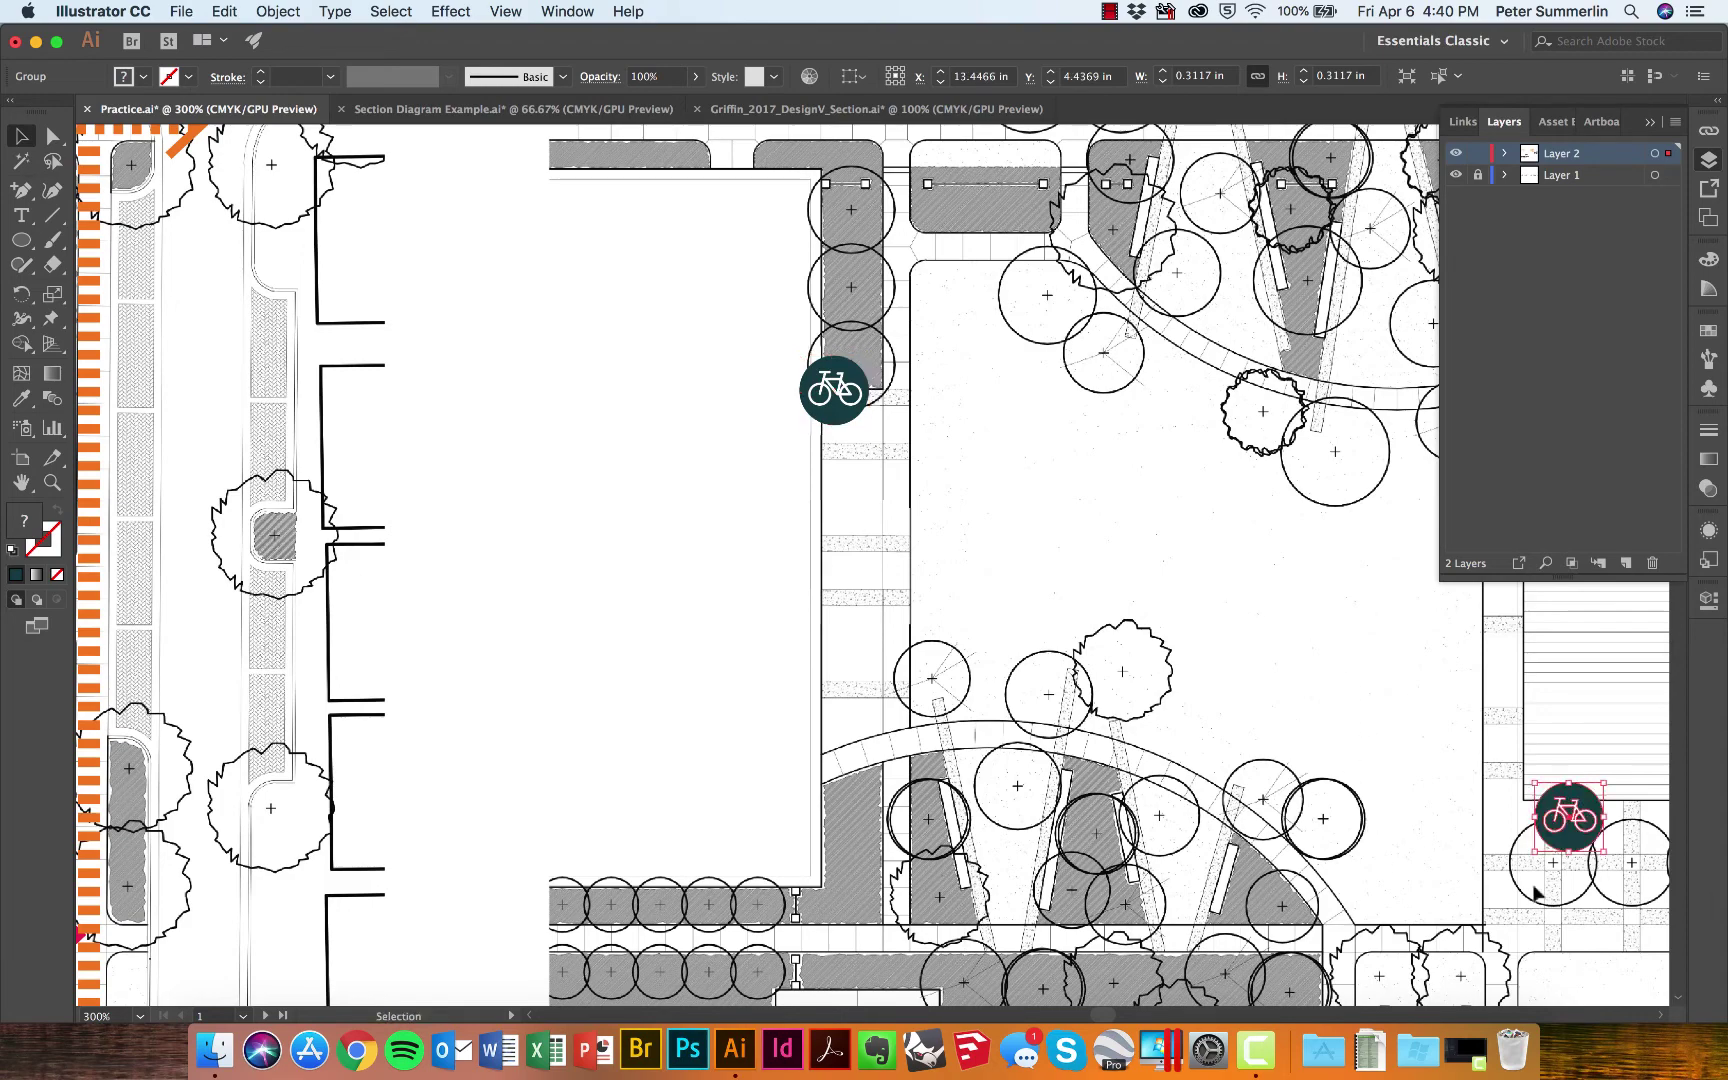
drag(1490, 871, 931, 664)
key(super+minus)
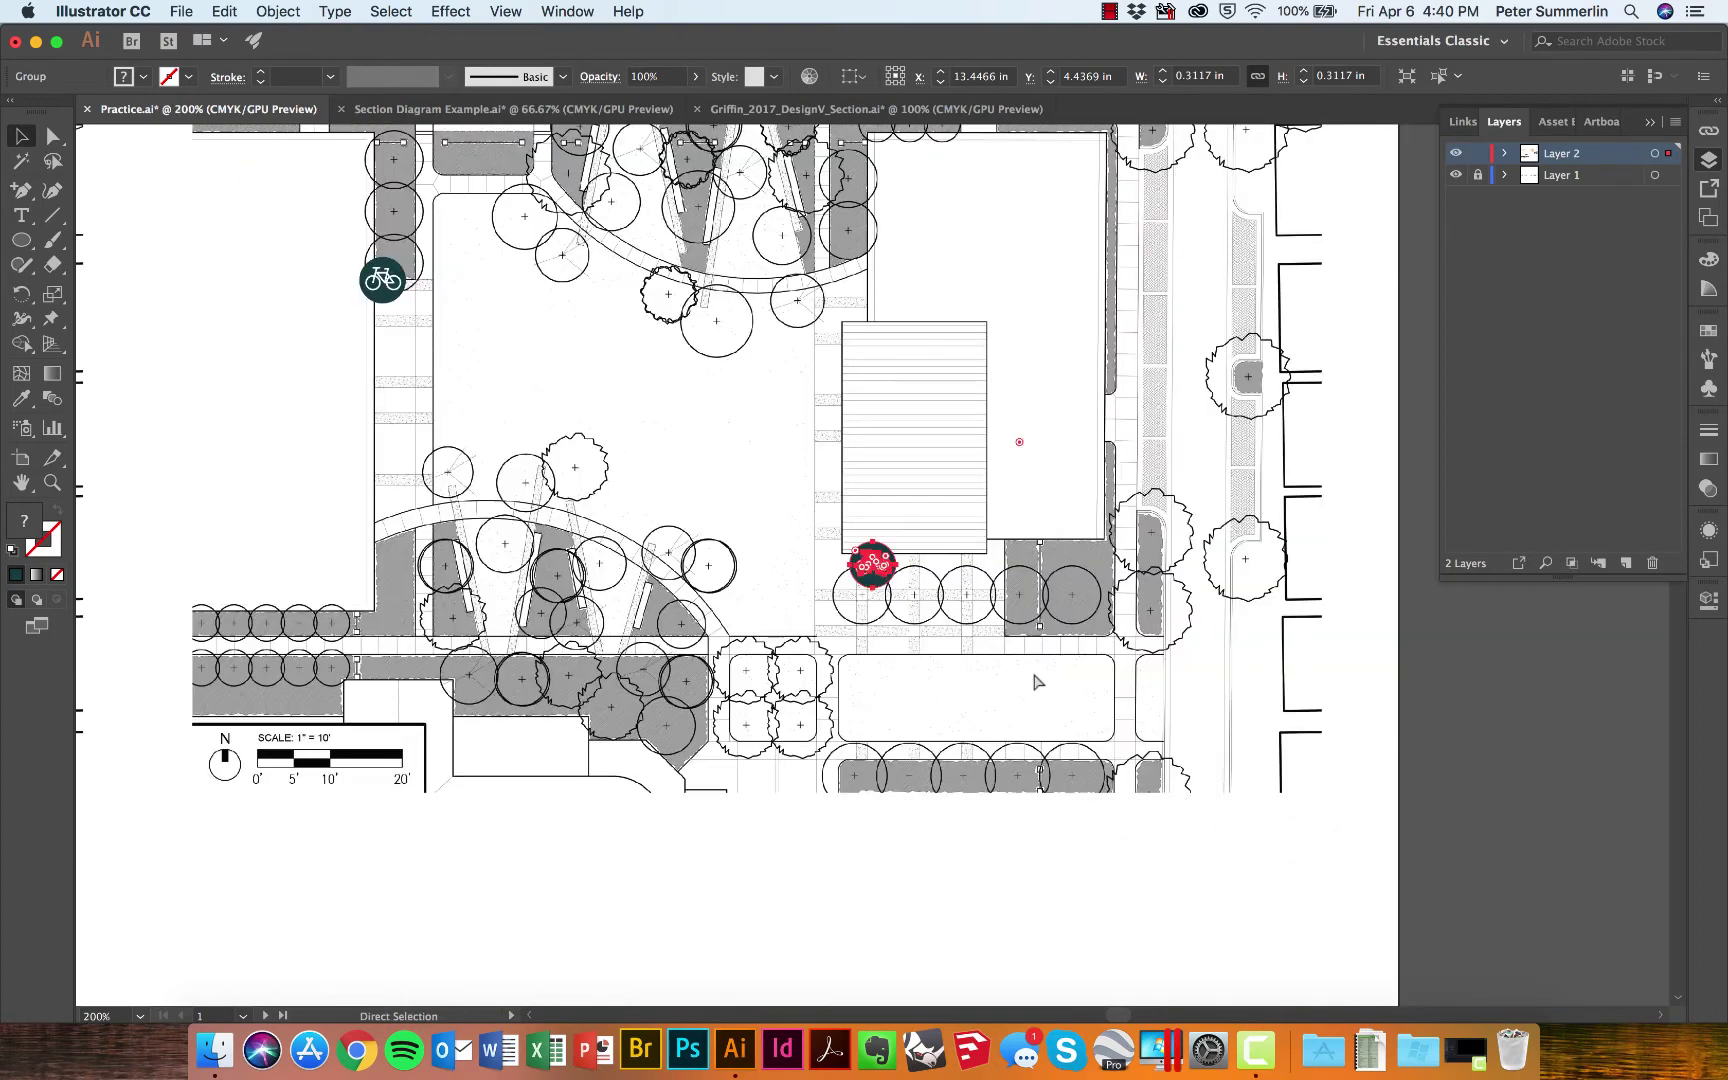
key(super+minus)
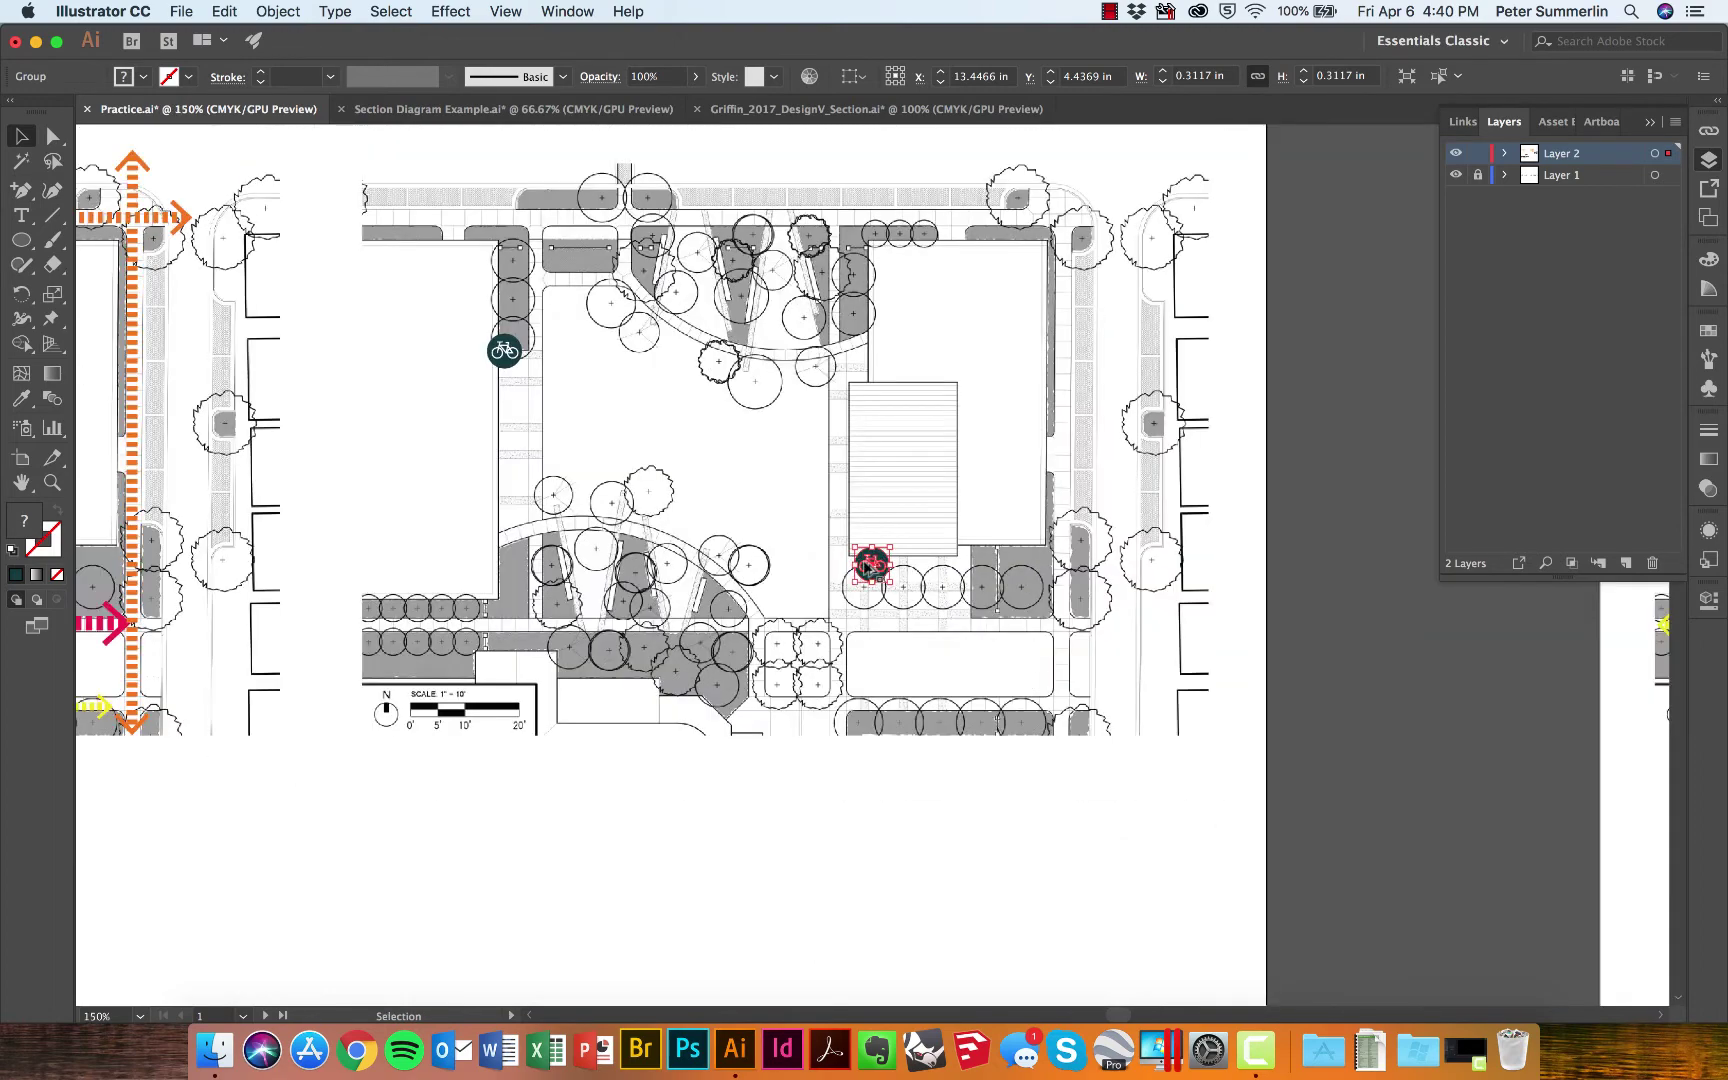
- Copy a spare badge beside the colour bar, ungroup it and delete its bike symbol
drag(862, 565, 852, 354)
drag(587, 797, 563, 845)
key(a)
key(super+equal)
key(super+equal)
key(v)
click(904, 546)
click(874, 558)
right_click(874, 558)
click(975, 731)
click(995, 549)
click(898, 570)
key(Delete)
- Duplicate the bare dark teal circle to its right
click(878, 572)
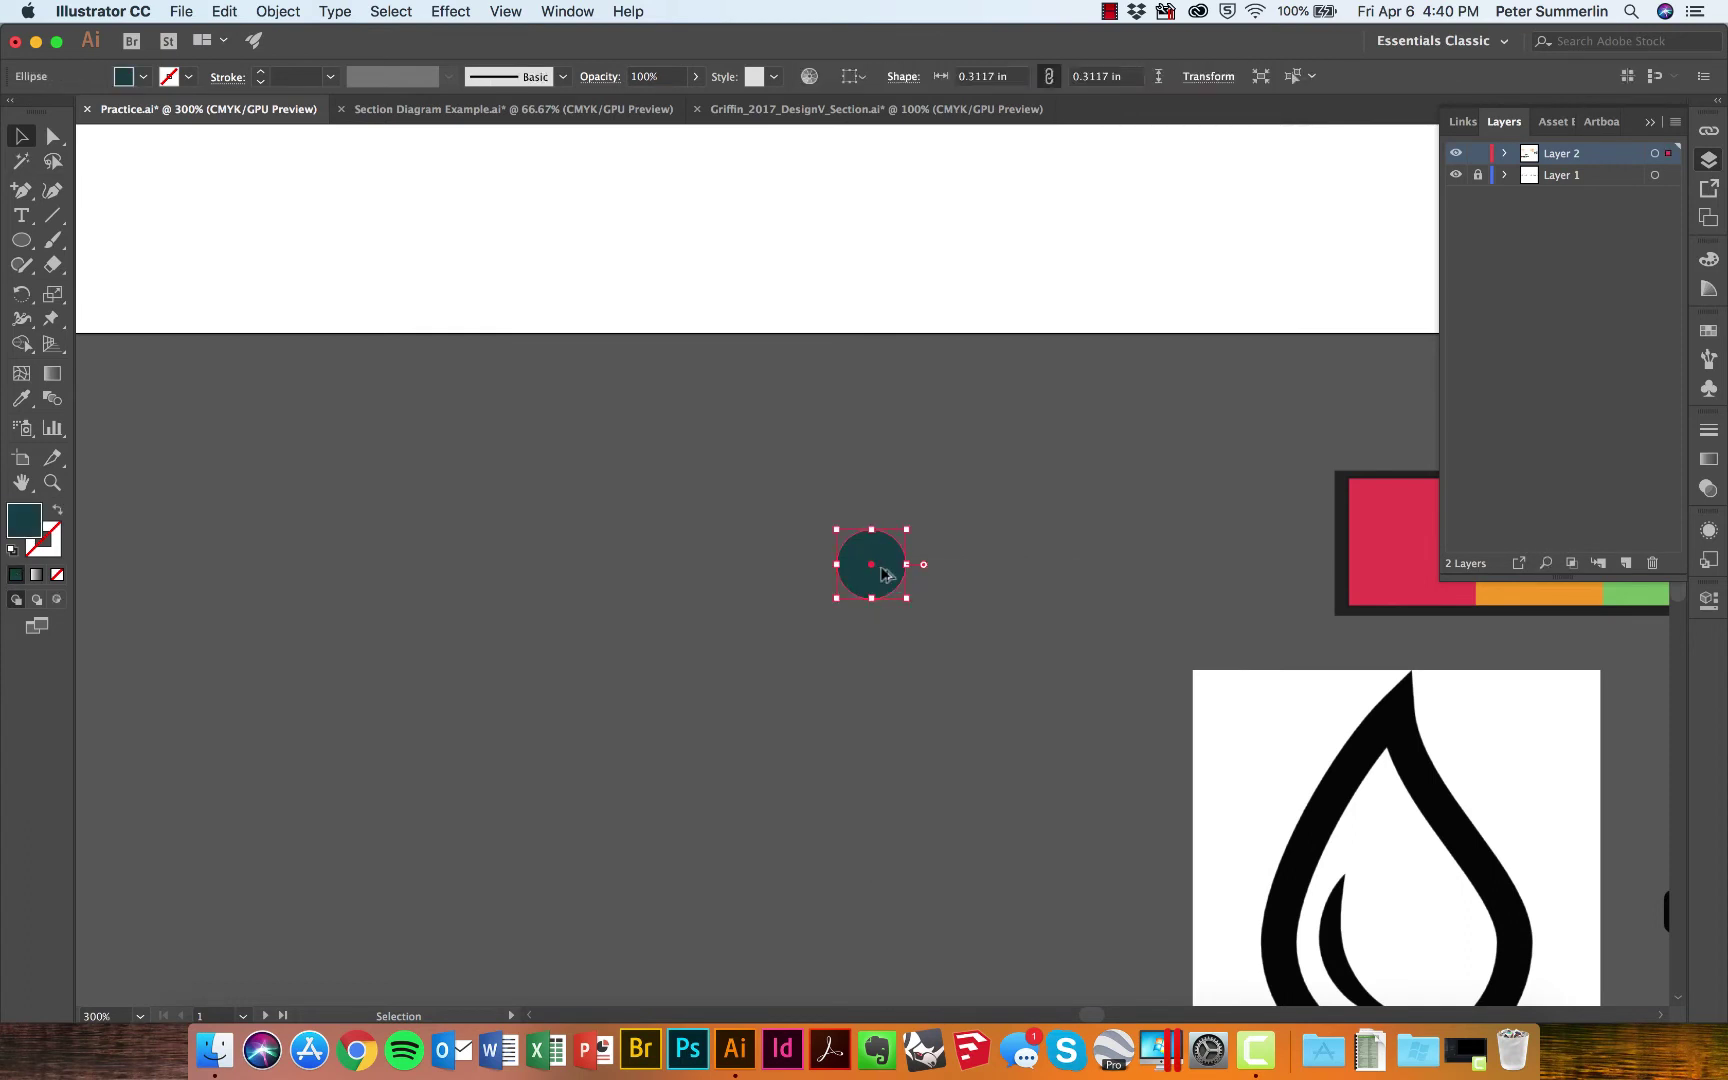
drag(903, 578, 1052, 585)
click(1150, 519)
drag(1157, 521, 720, 568)
drag(1073, 835, 787, 625)
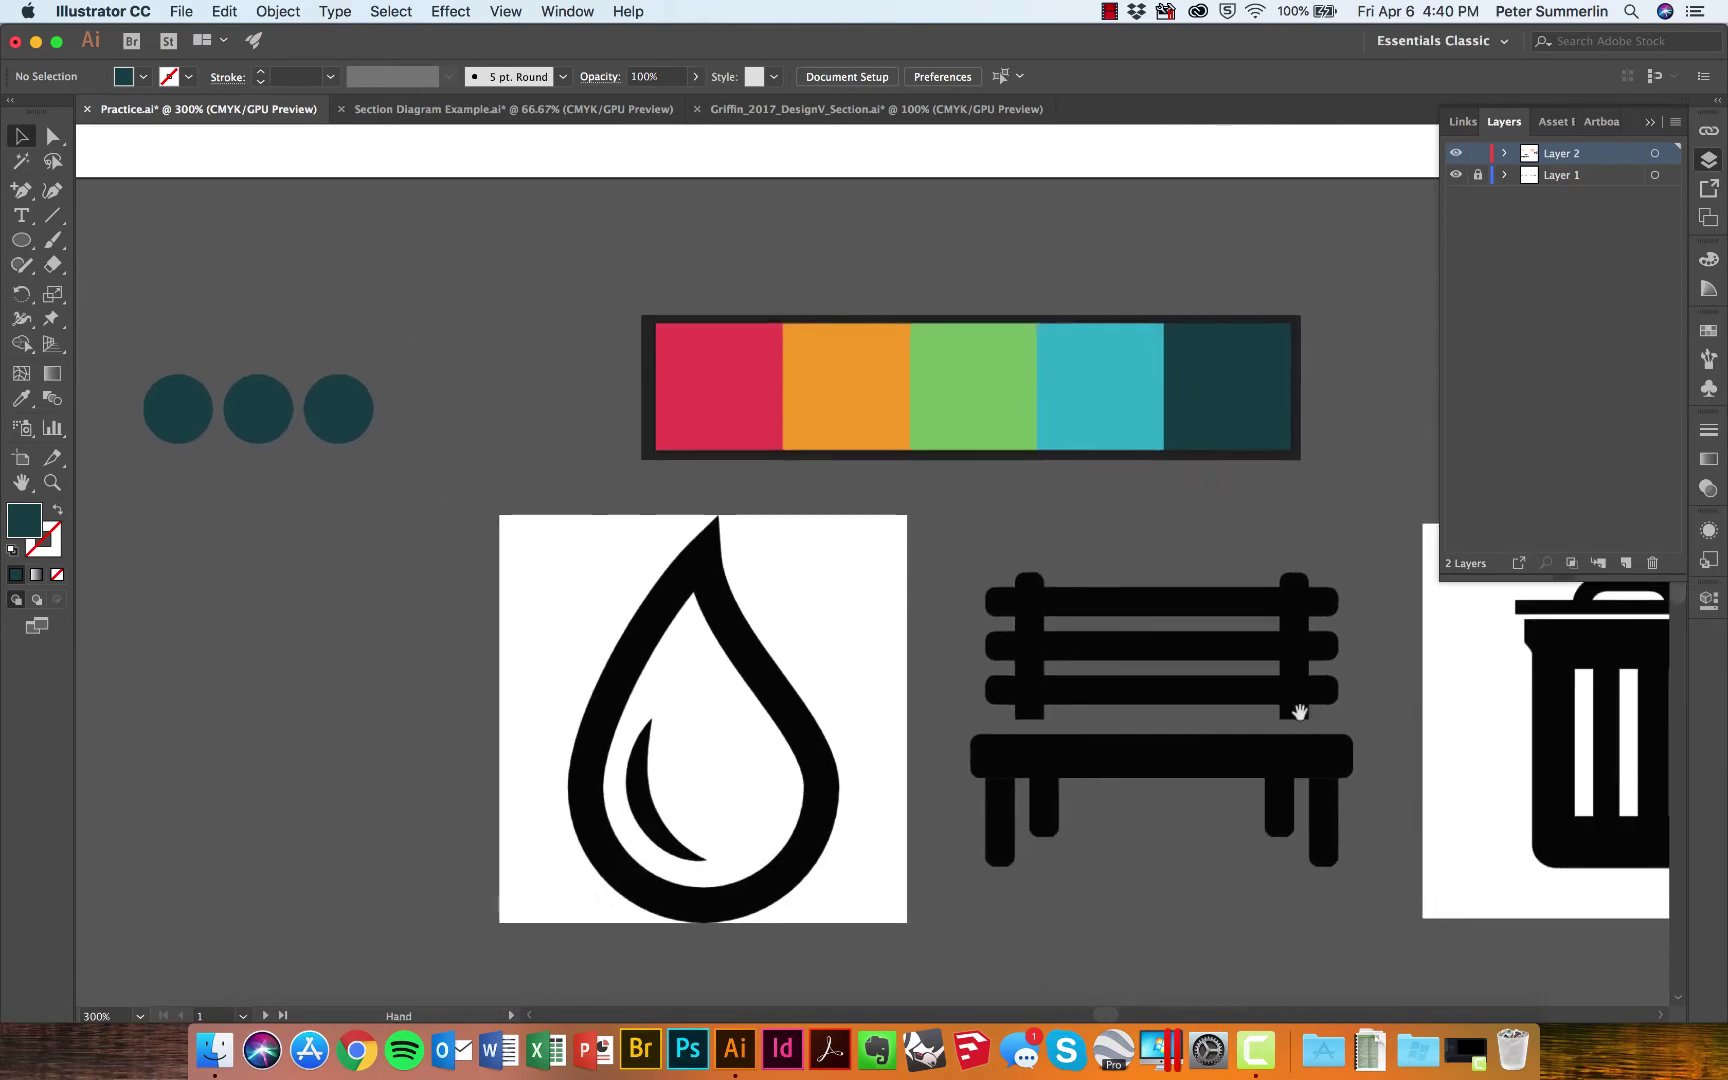
drag(663, 555, 841, 668)
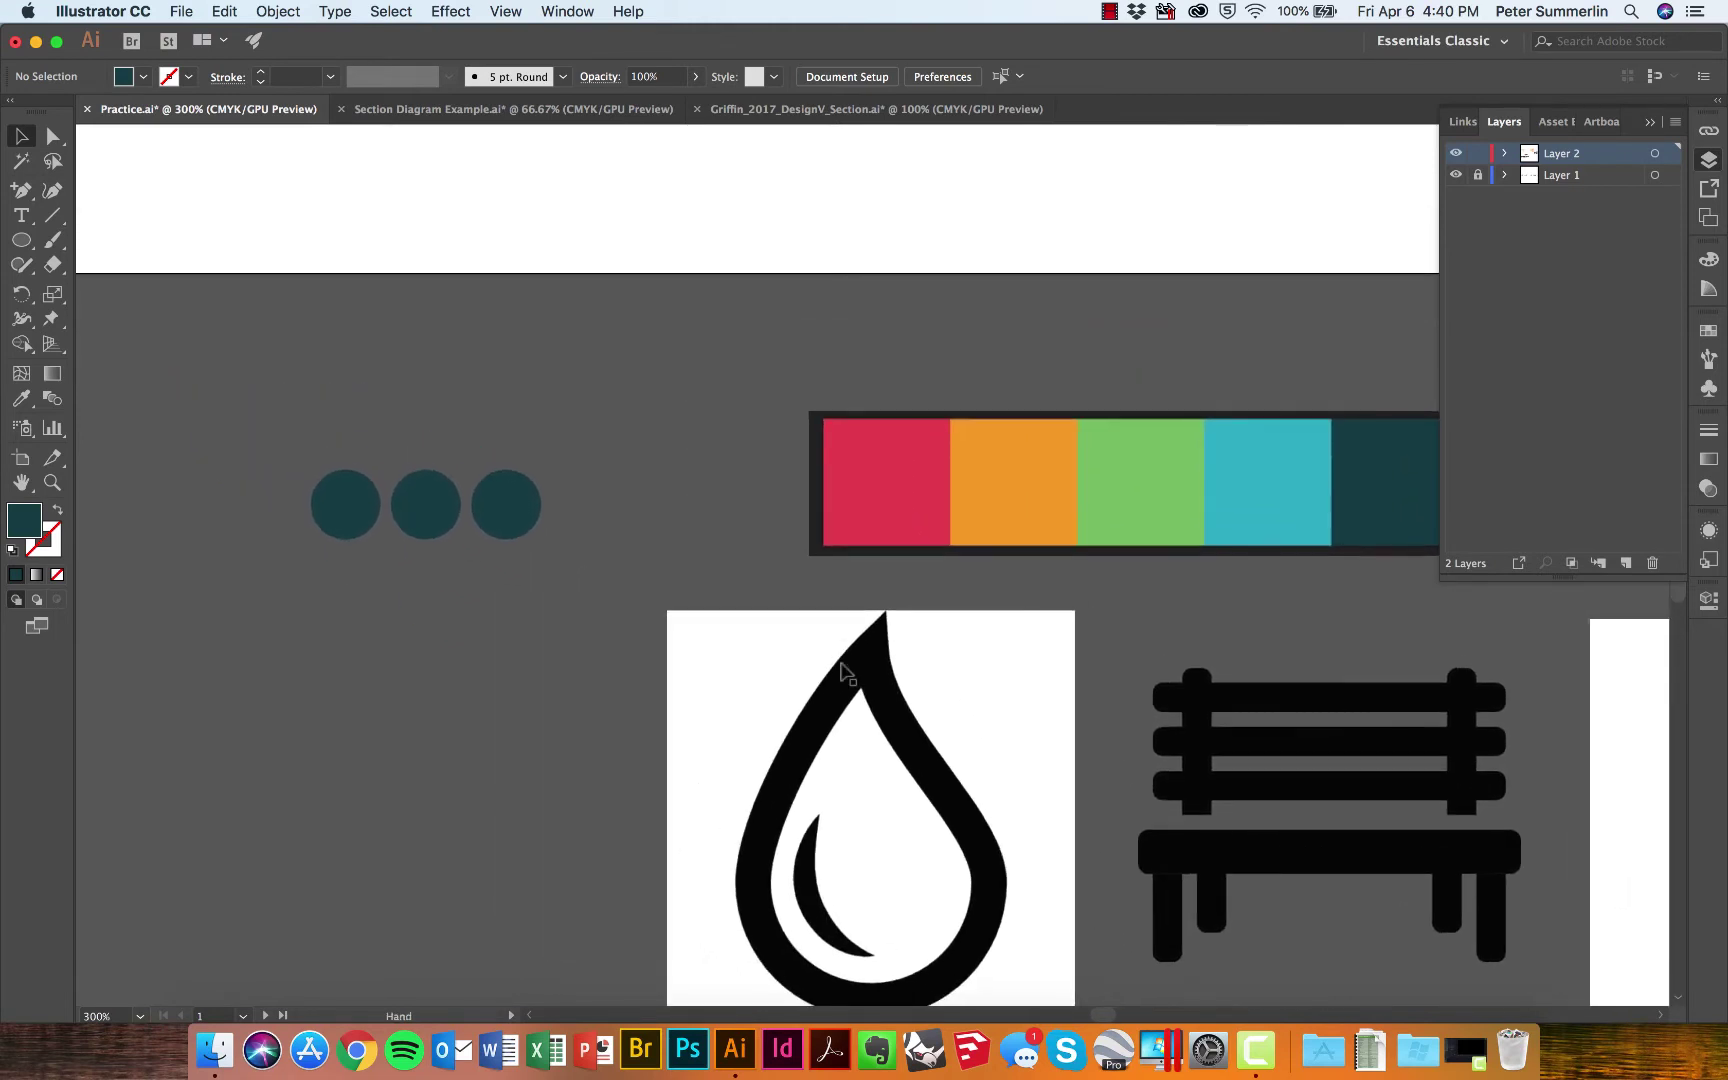
- Fill the first circle with the colour bar's red and the middle one with its orange
click(364, 498)
key(i)
click(863, 452)
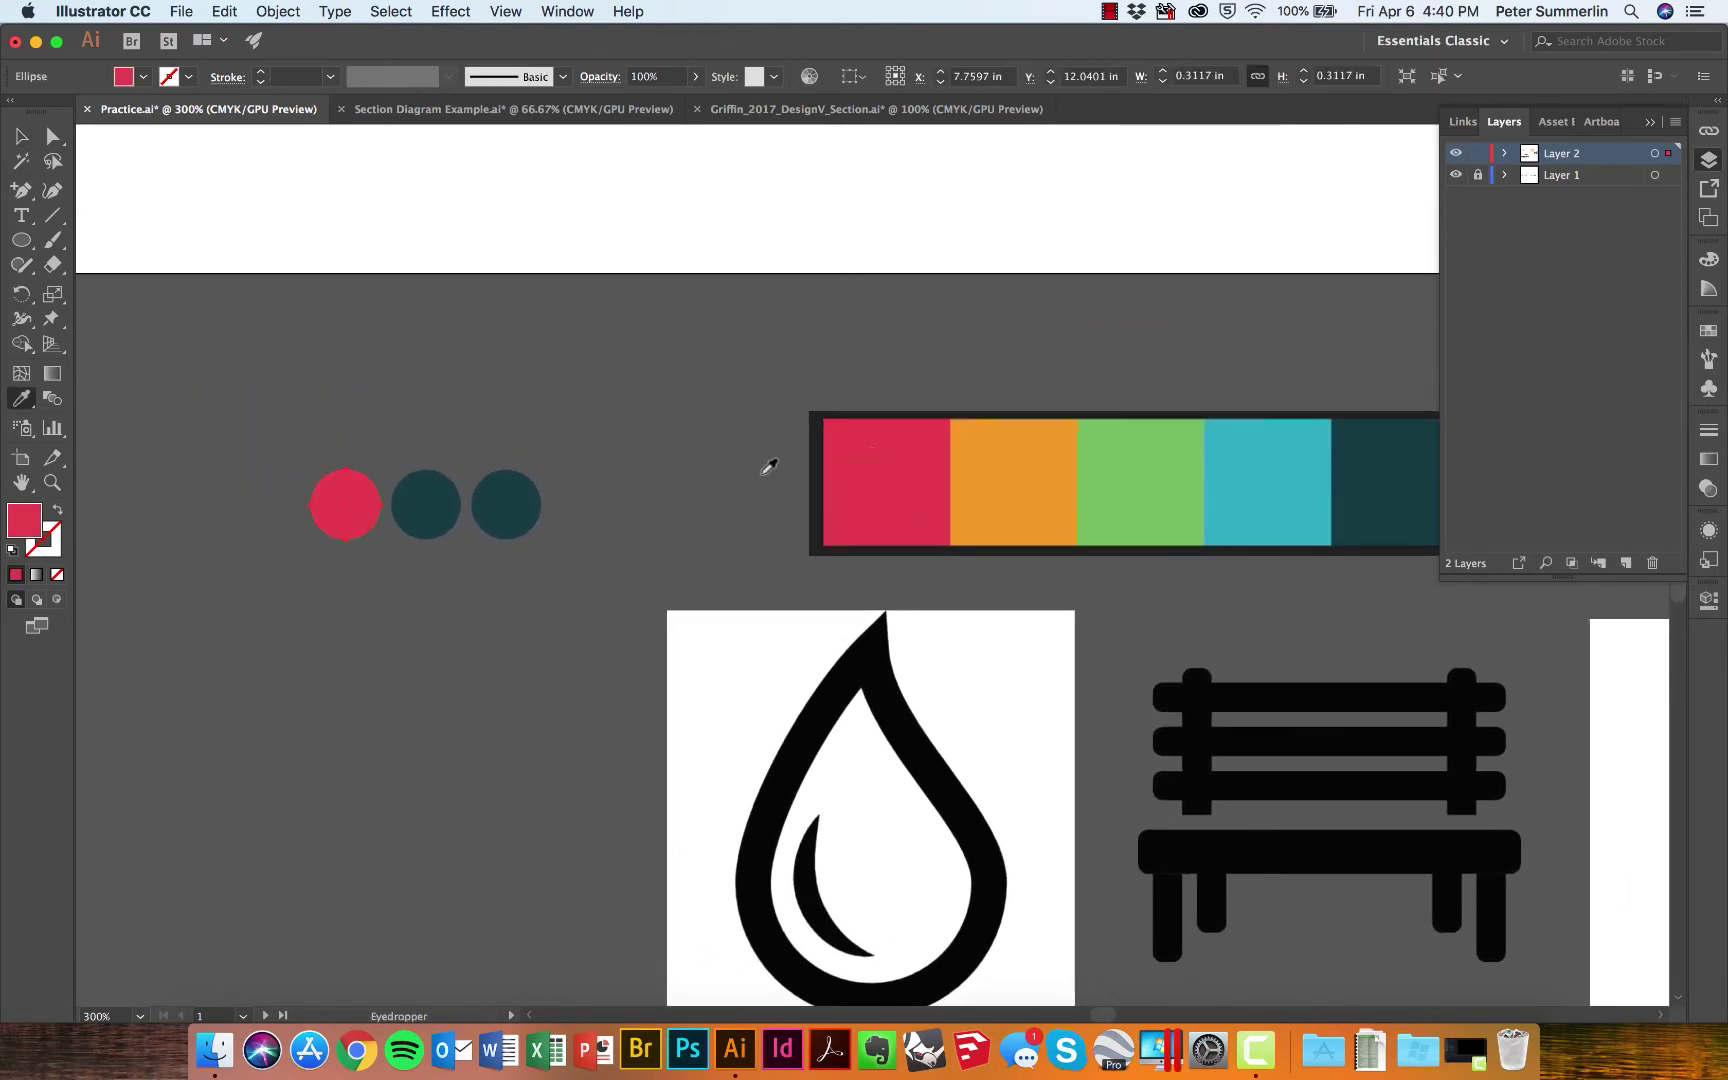
key(v)
click(490, 443)
click(446, 486)
key(i)
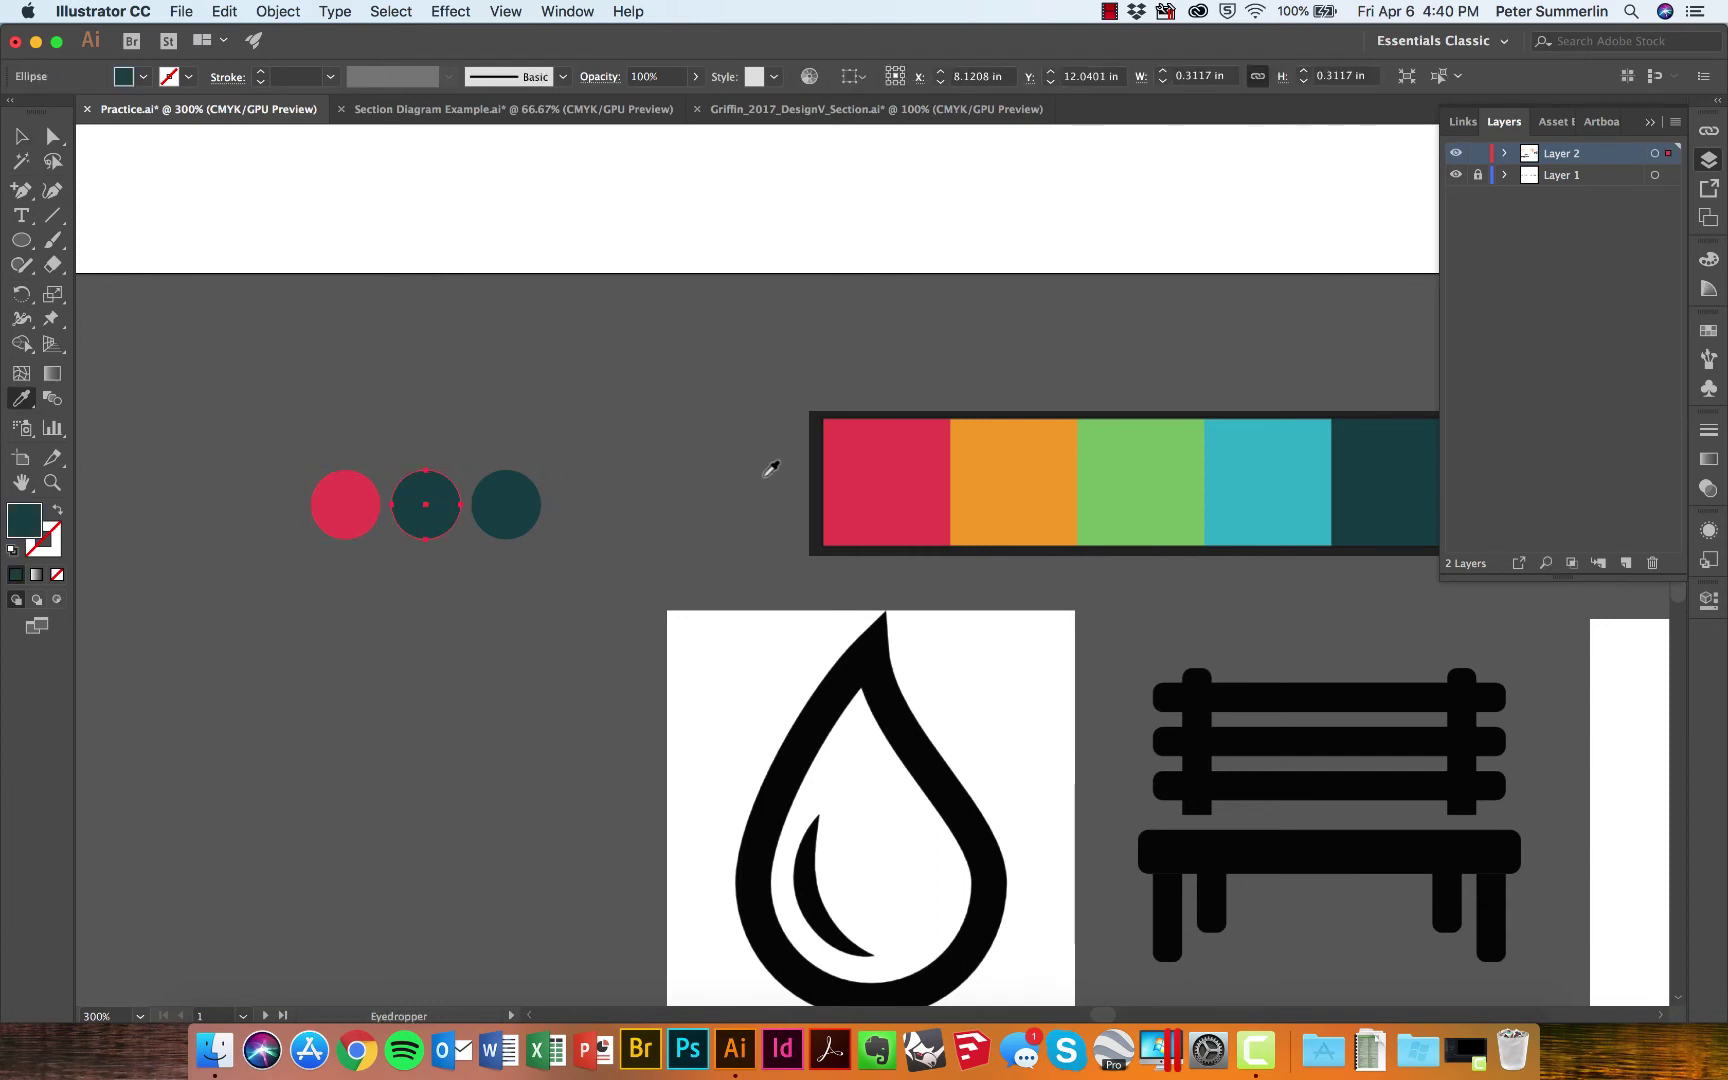
click(1048, 461)
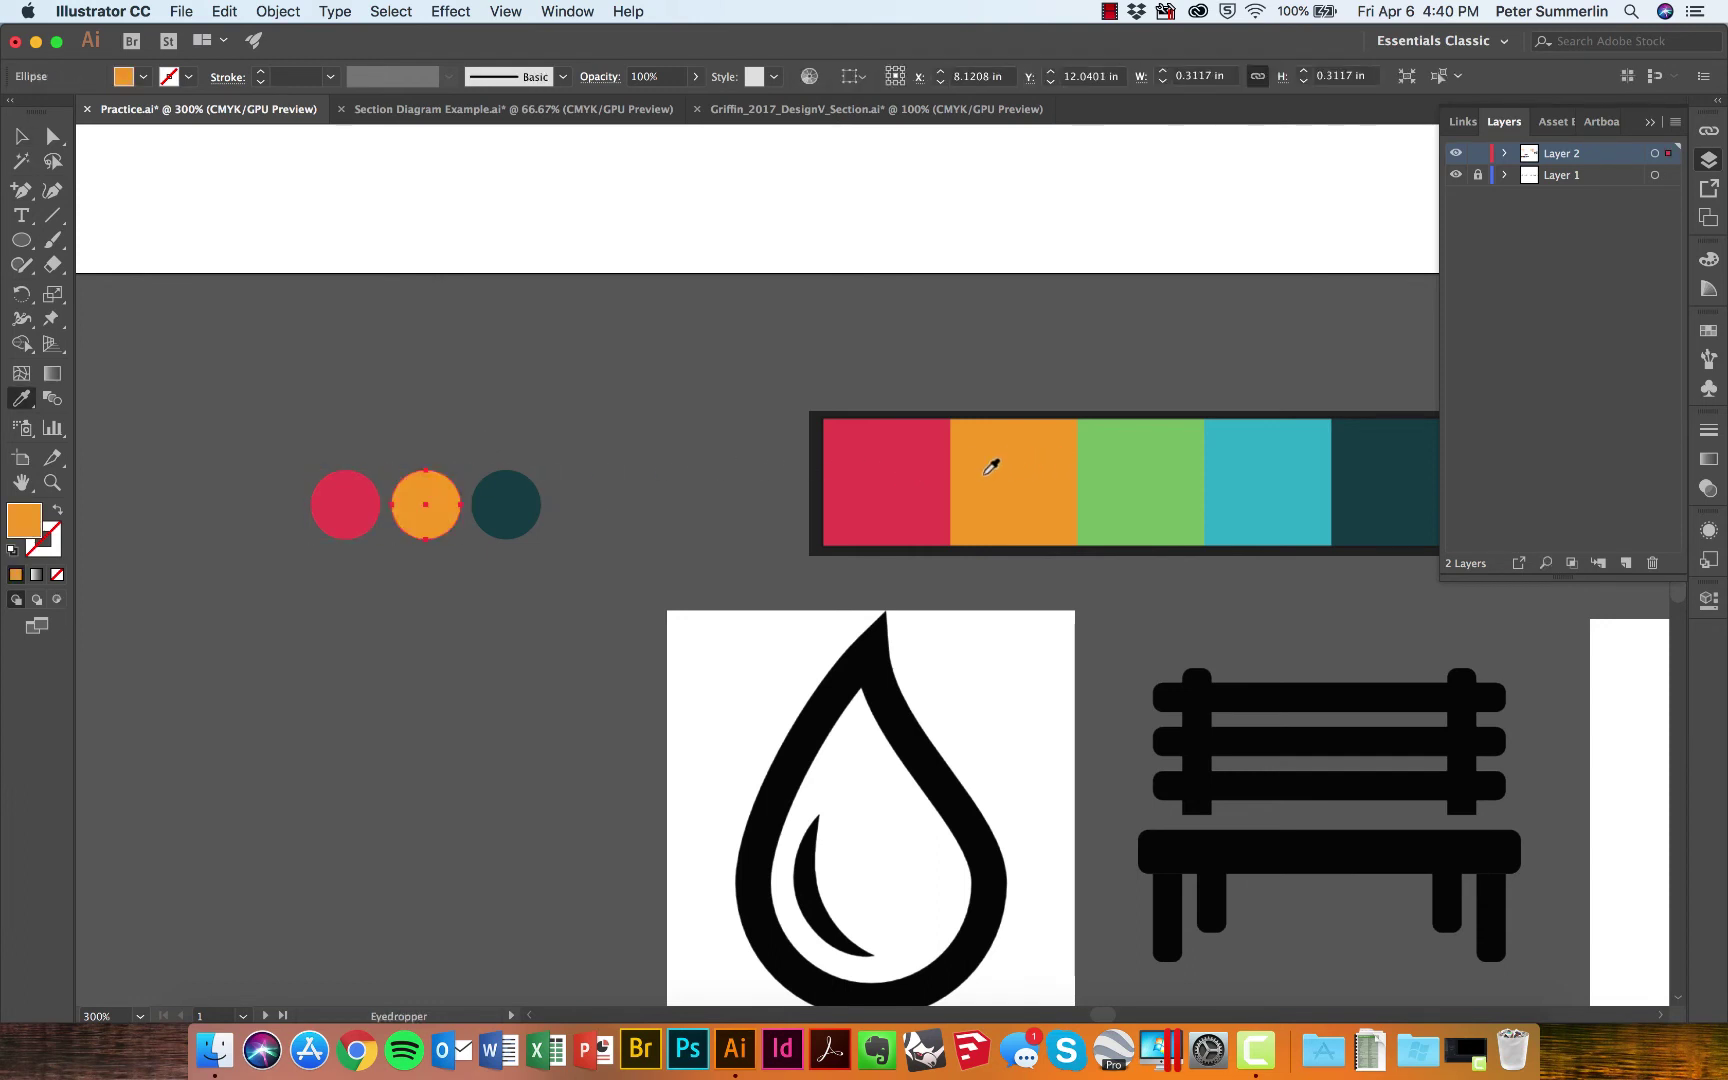
- Fill the third circle with the colour bar's light teal
super+click(710, 488)
super+click(520, 504)
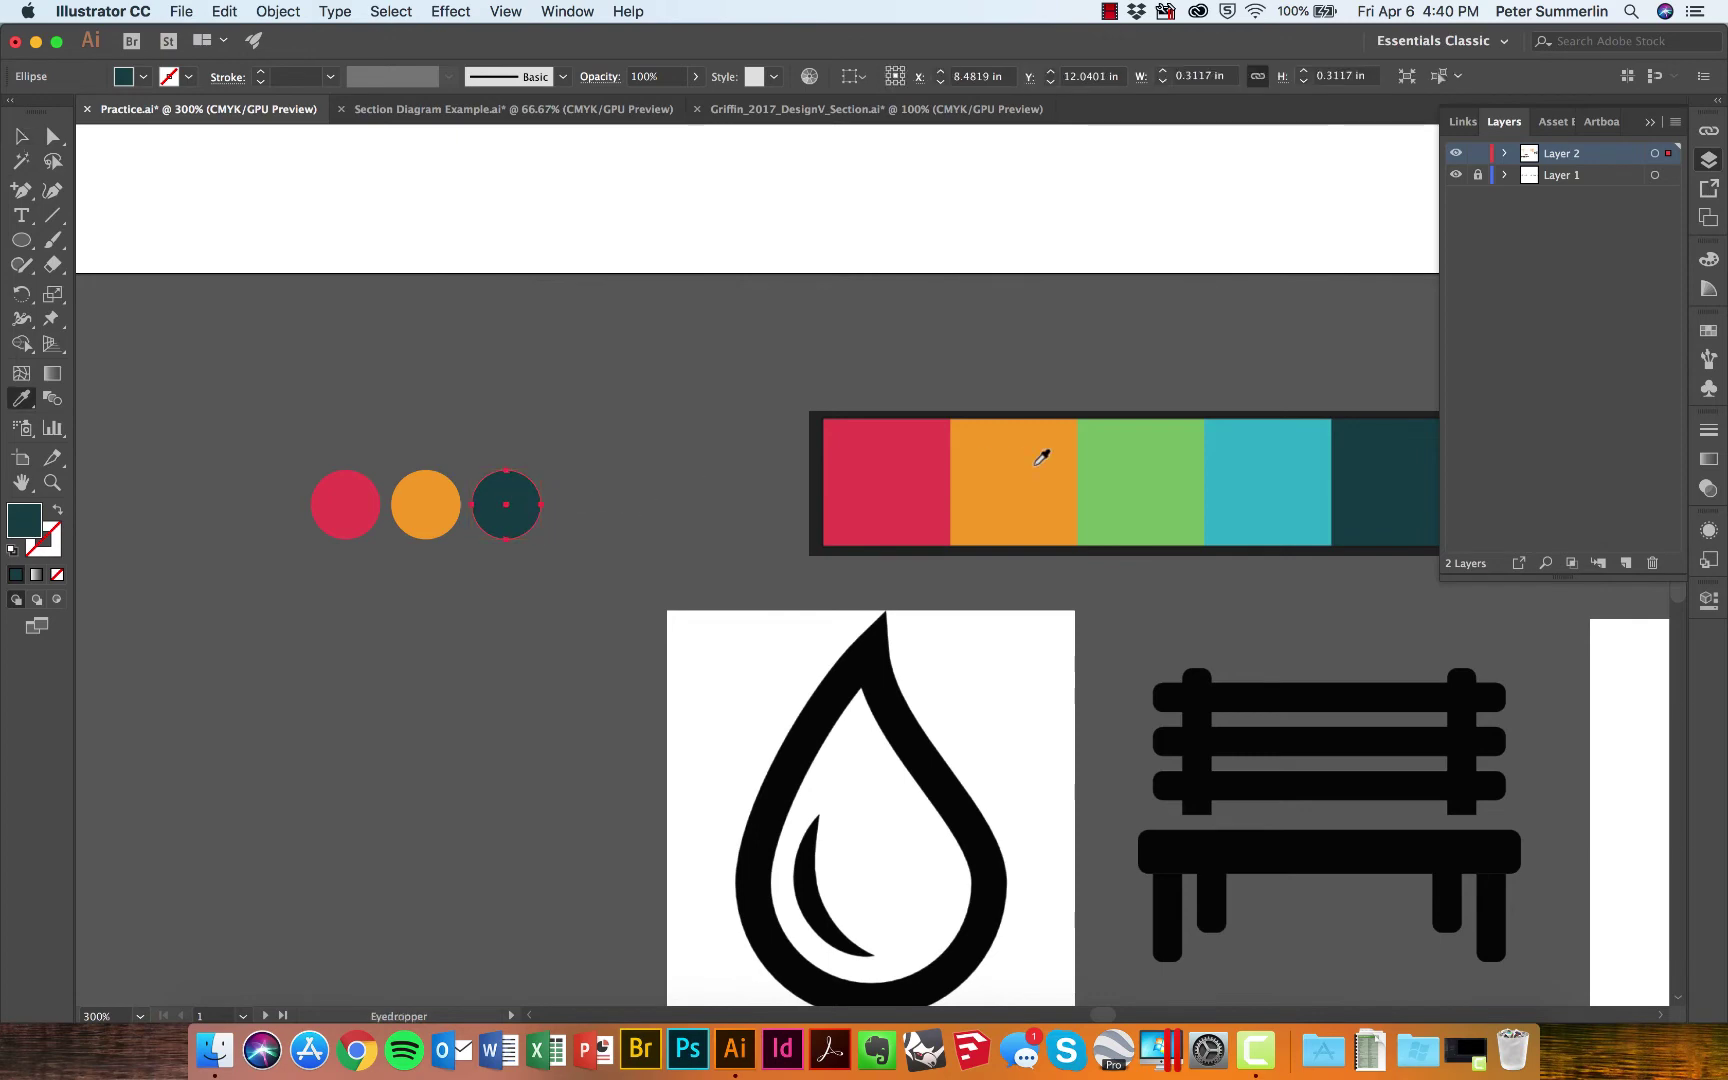
click(1145, 463)
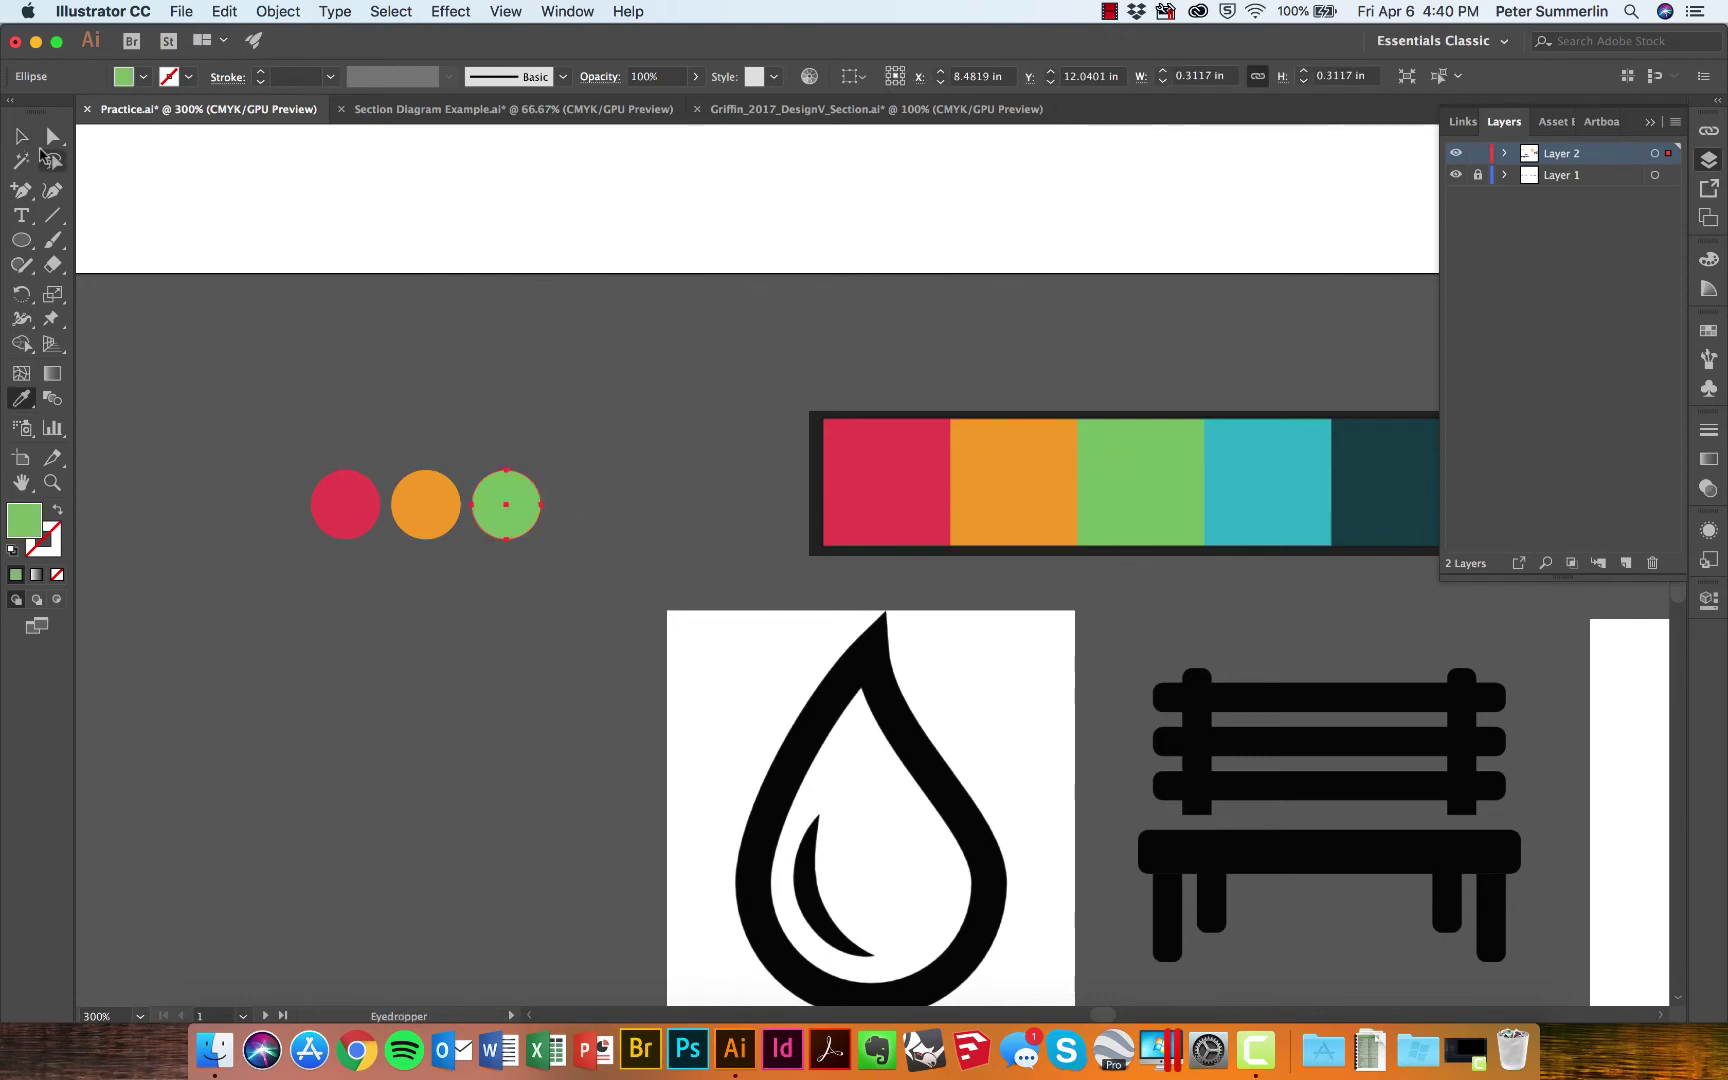
click(17, 137)
click(592, 450)
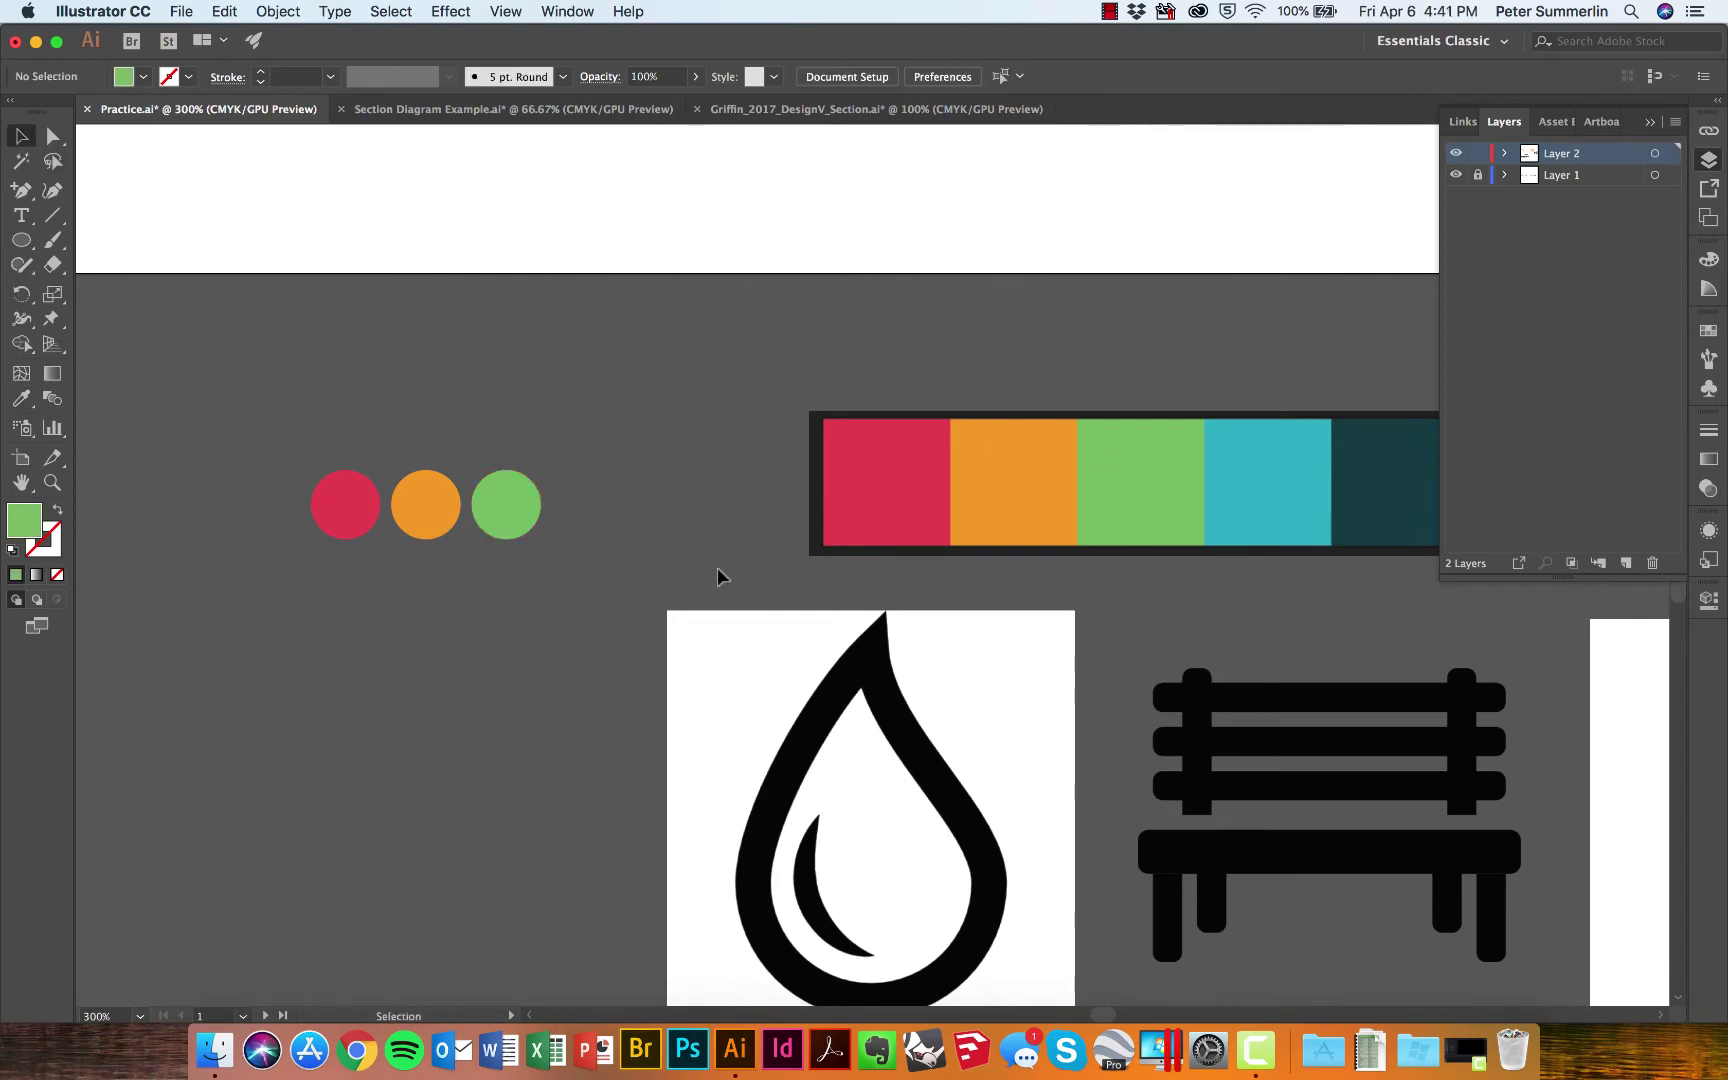
click(511, 500)
key(i)
click(1310, 488)
key(v)
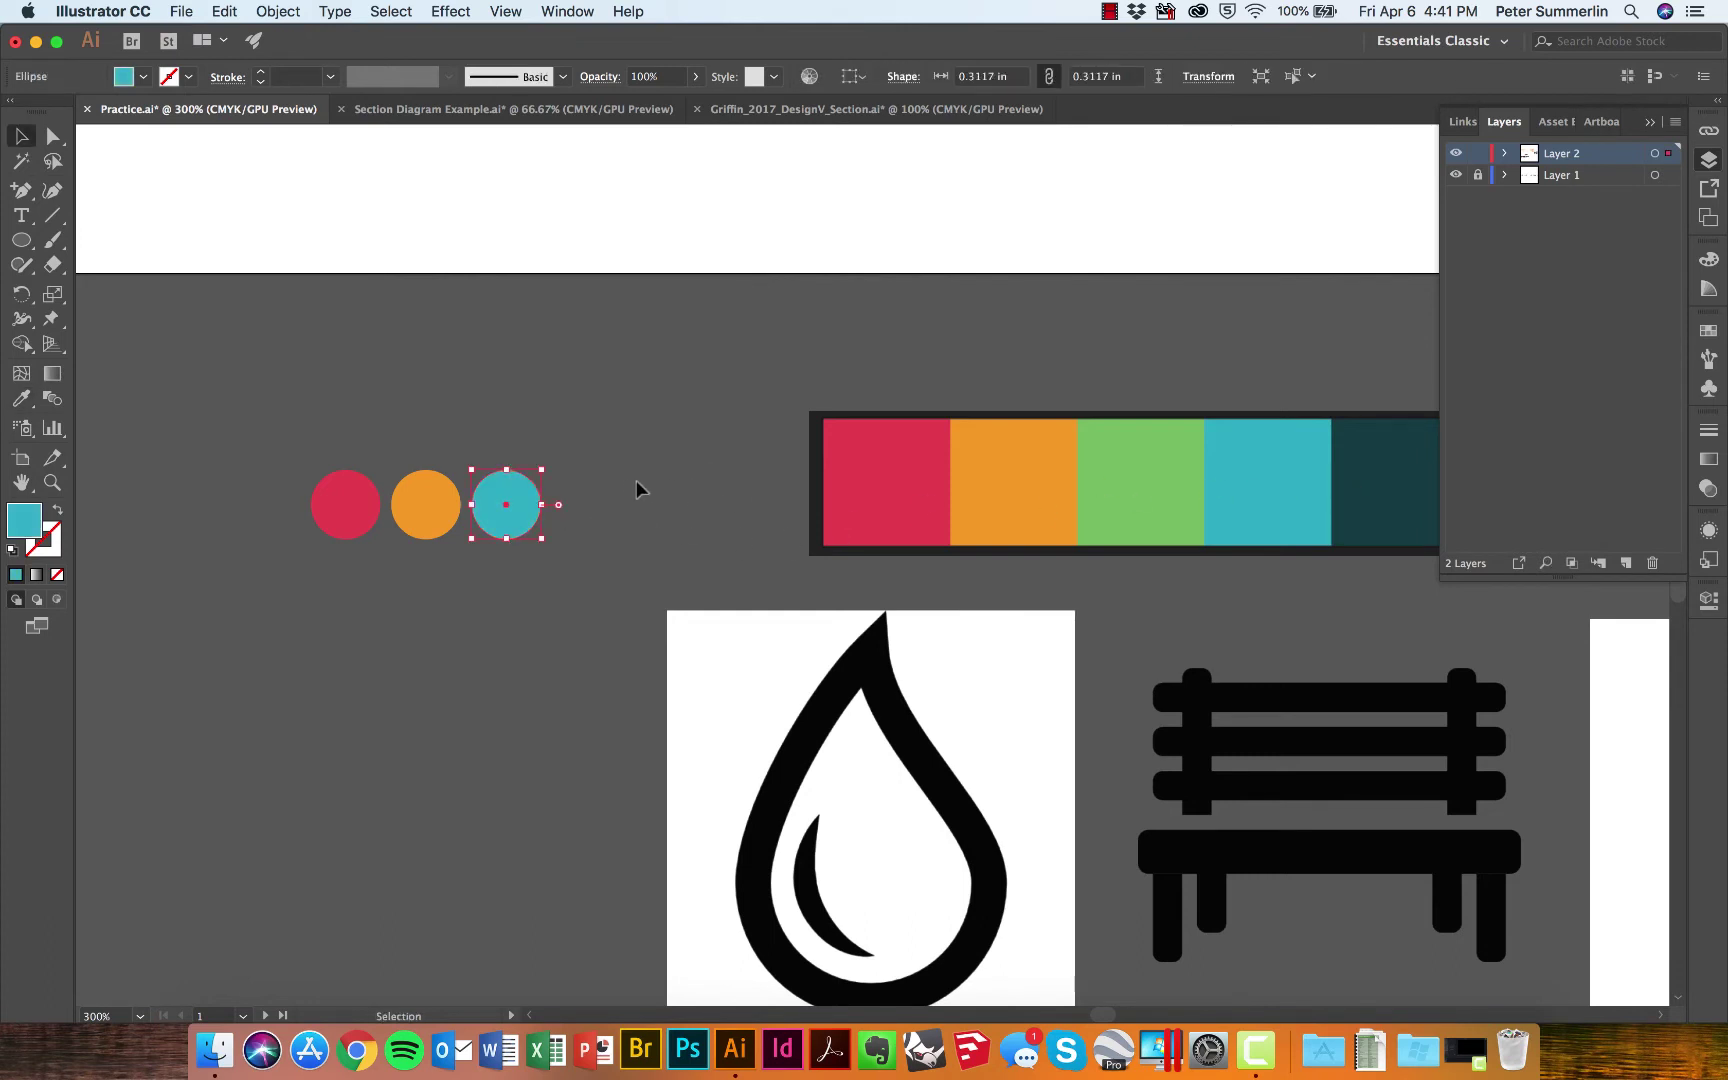
click(636, 484)
drag(663, 615, 704, 537)
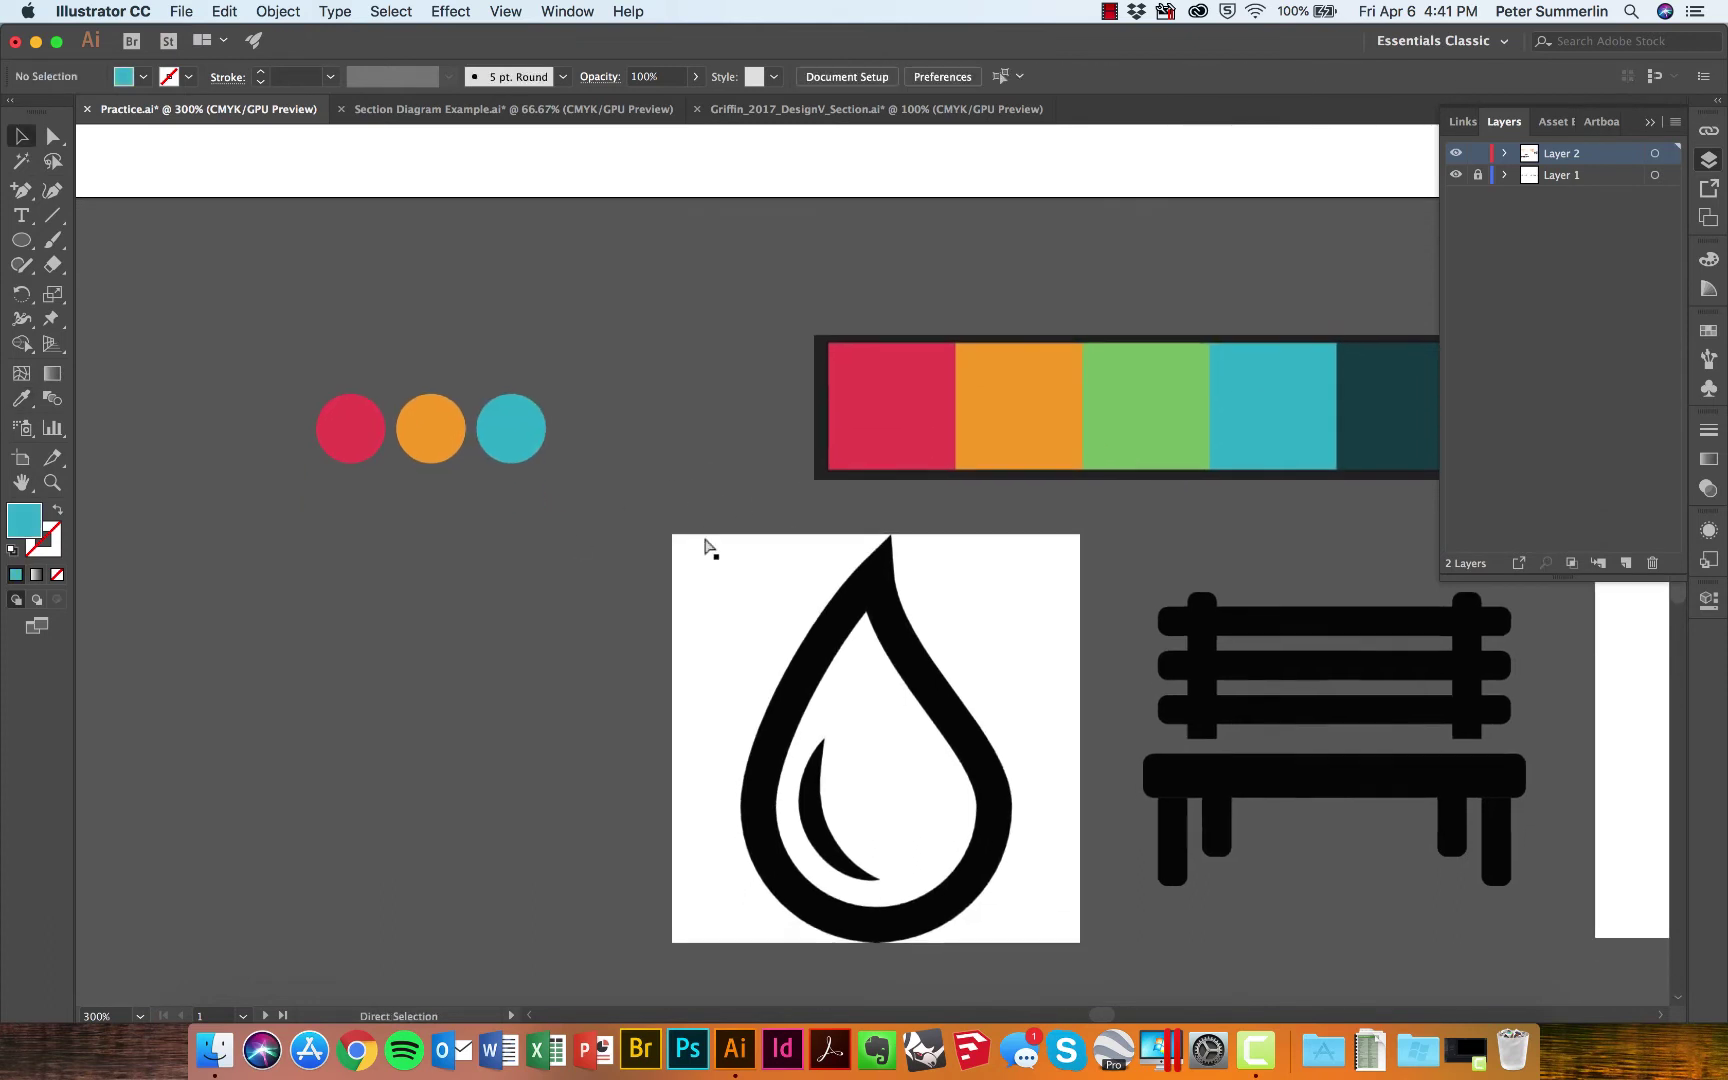
- Image-trace the water-drop icon with Ignore White enabled
key(super+1)
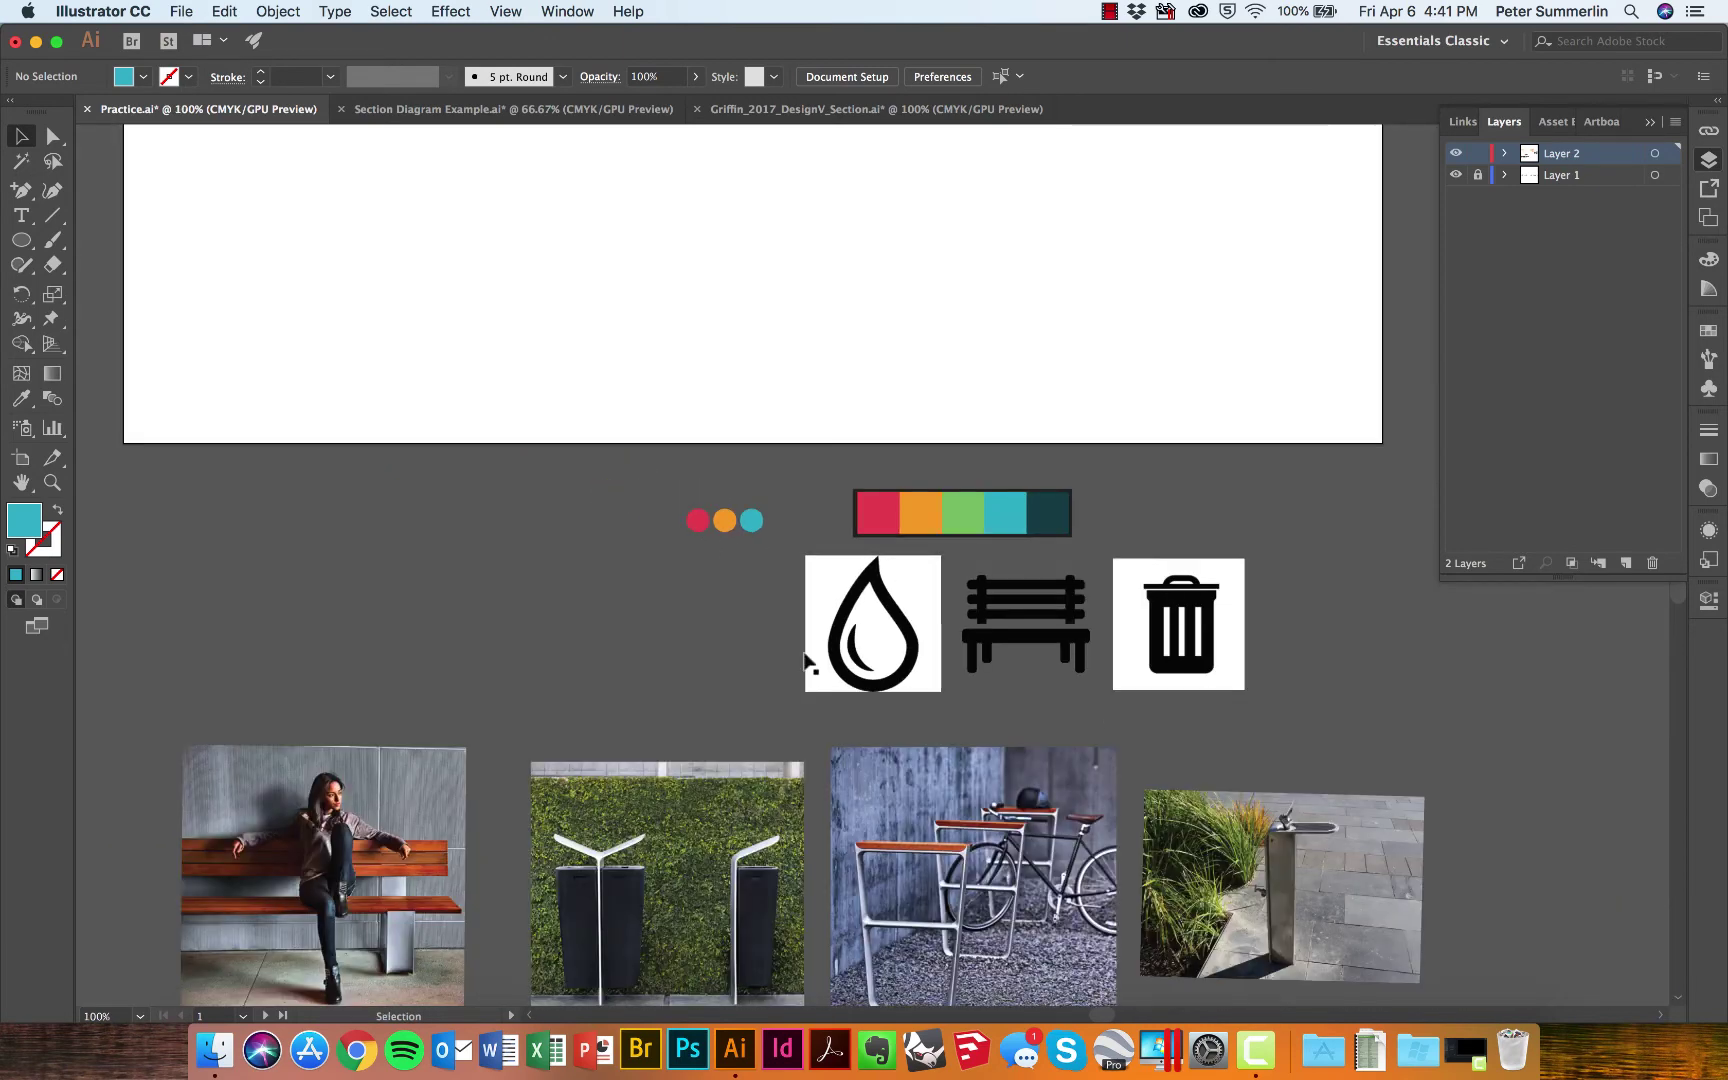
click(864, 610)
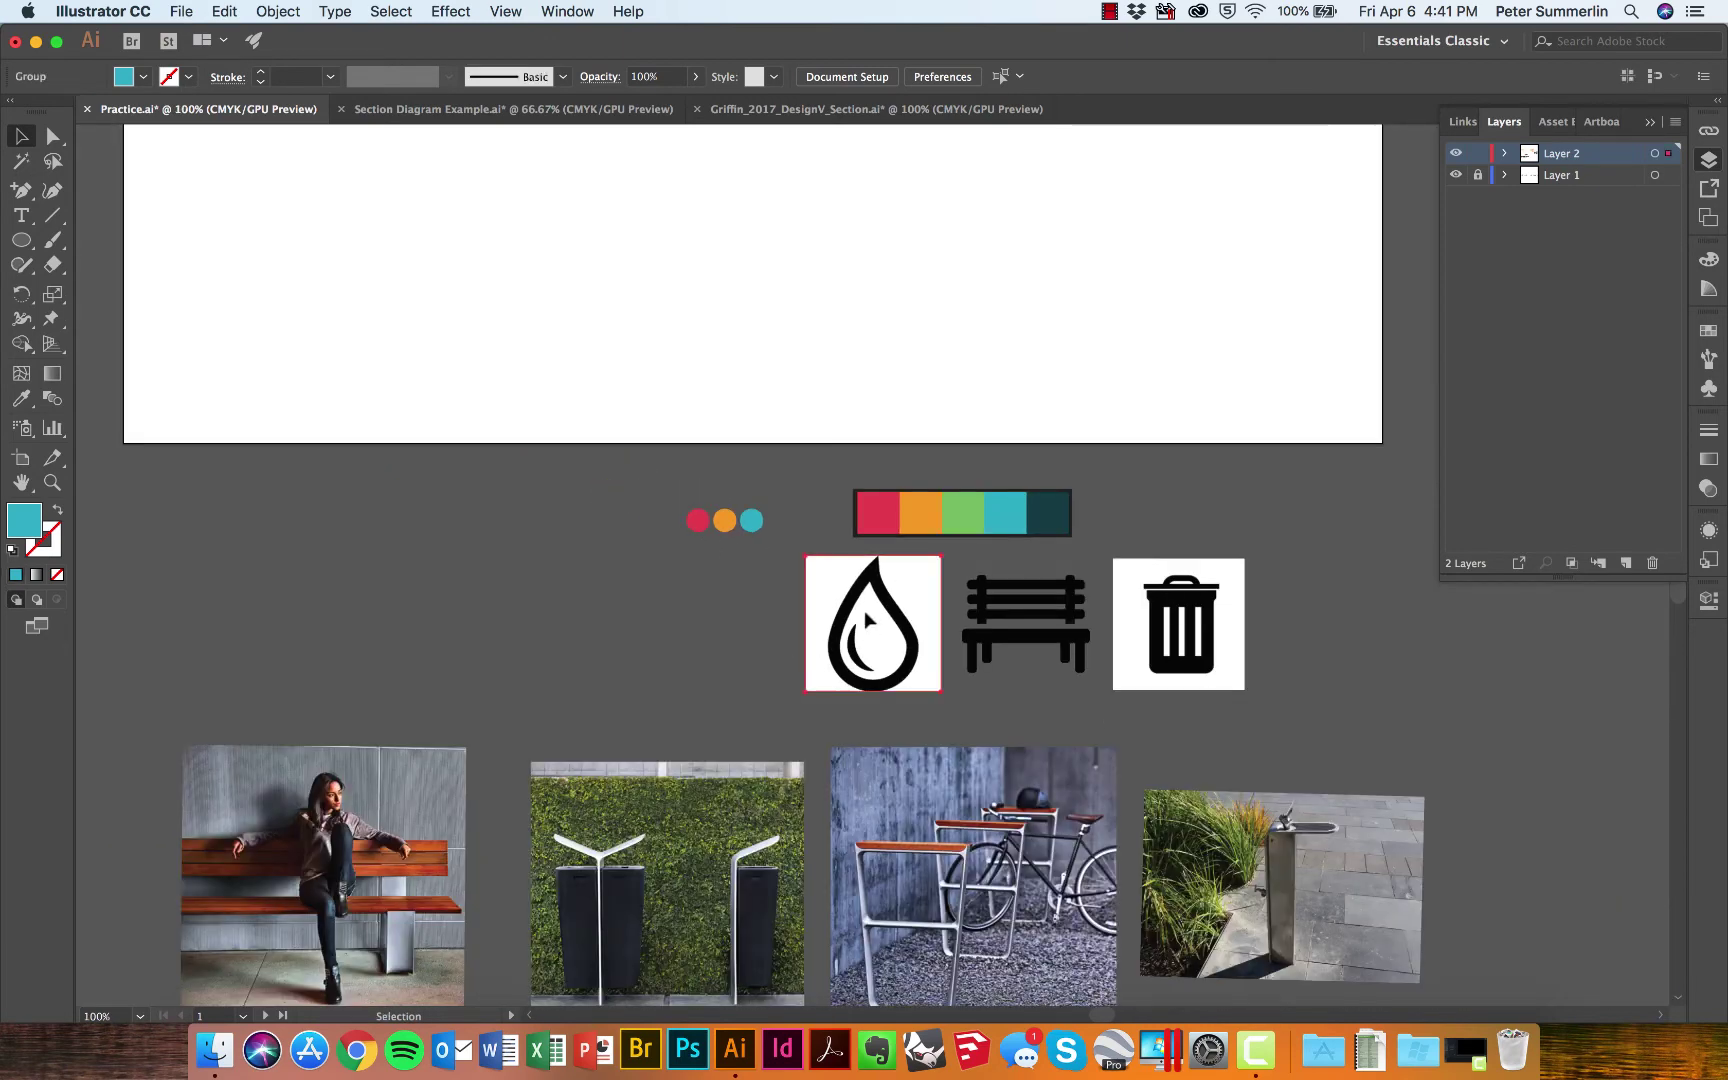
click(560, 11)
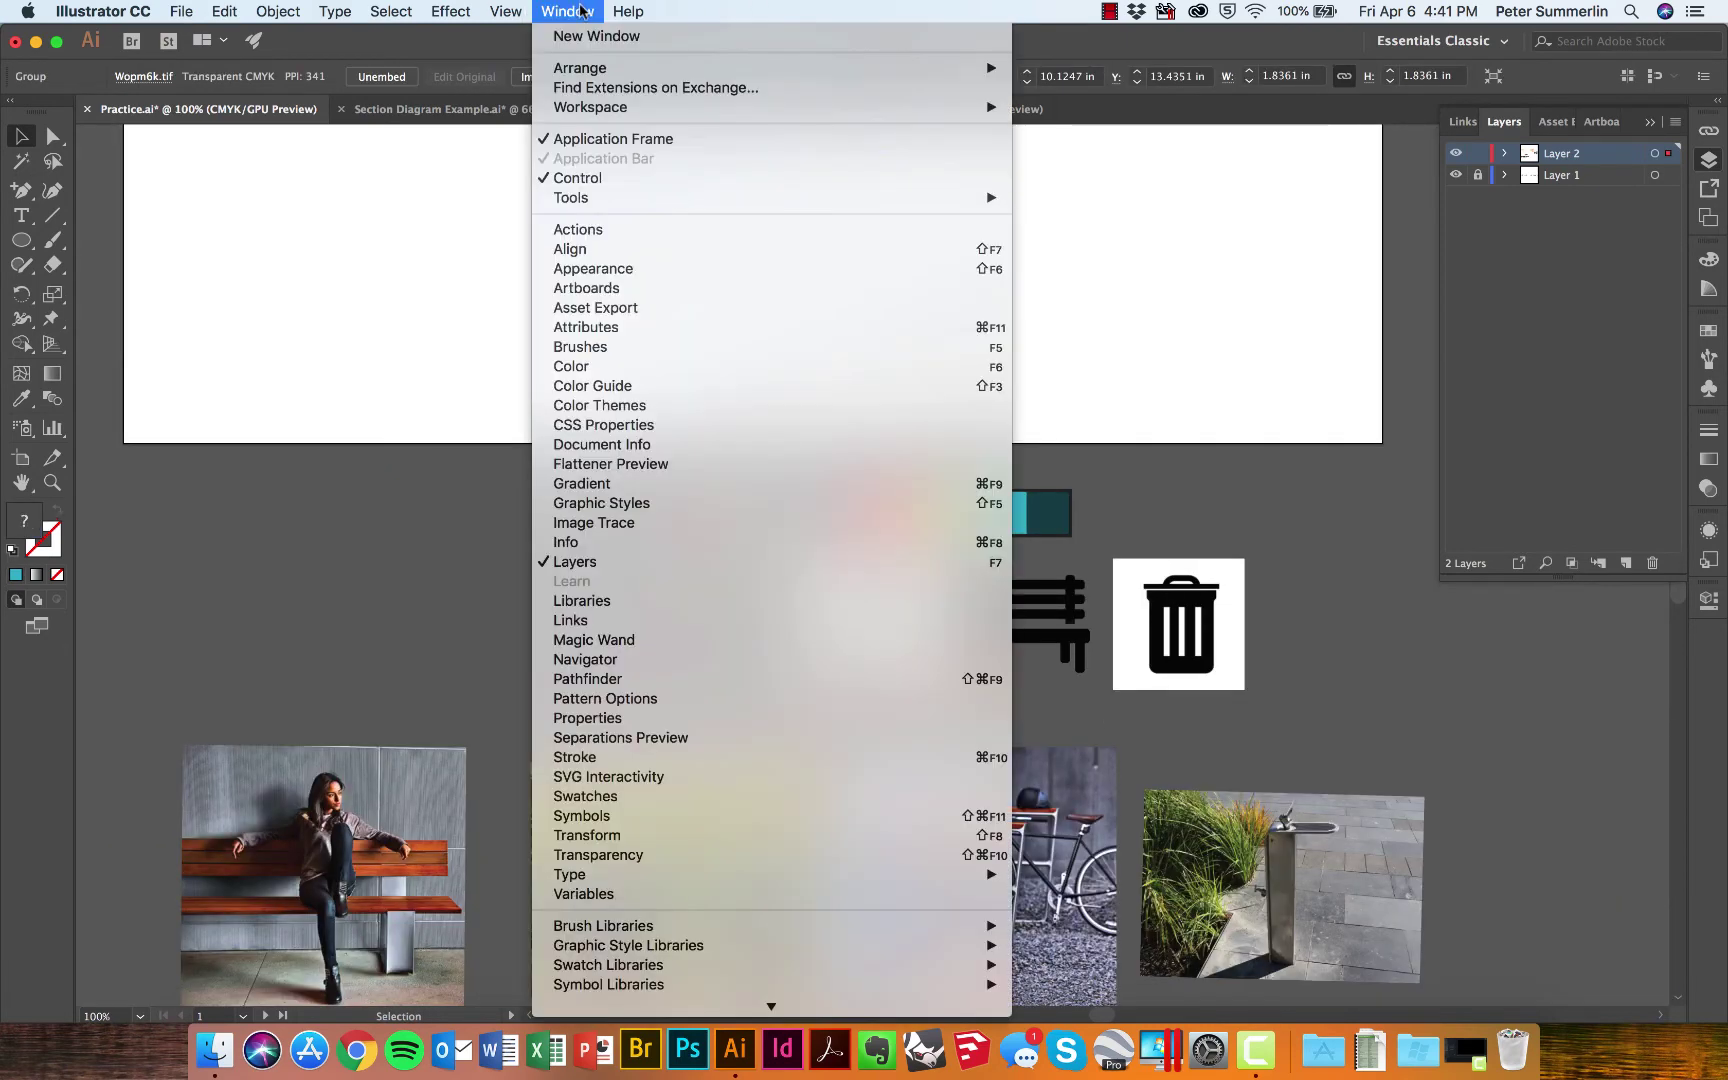
click(616, 533)
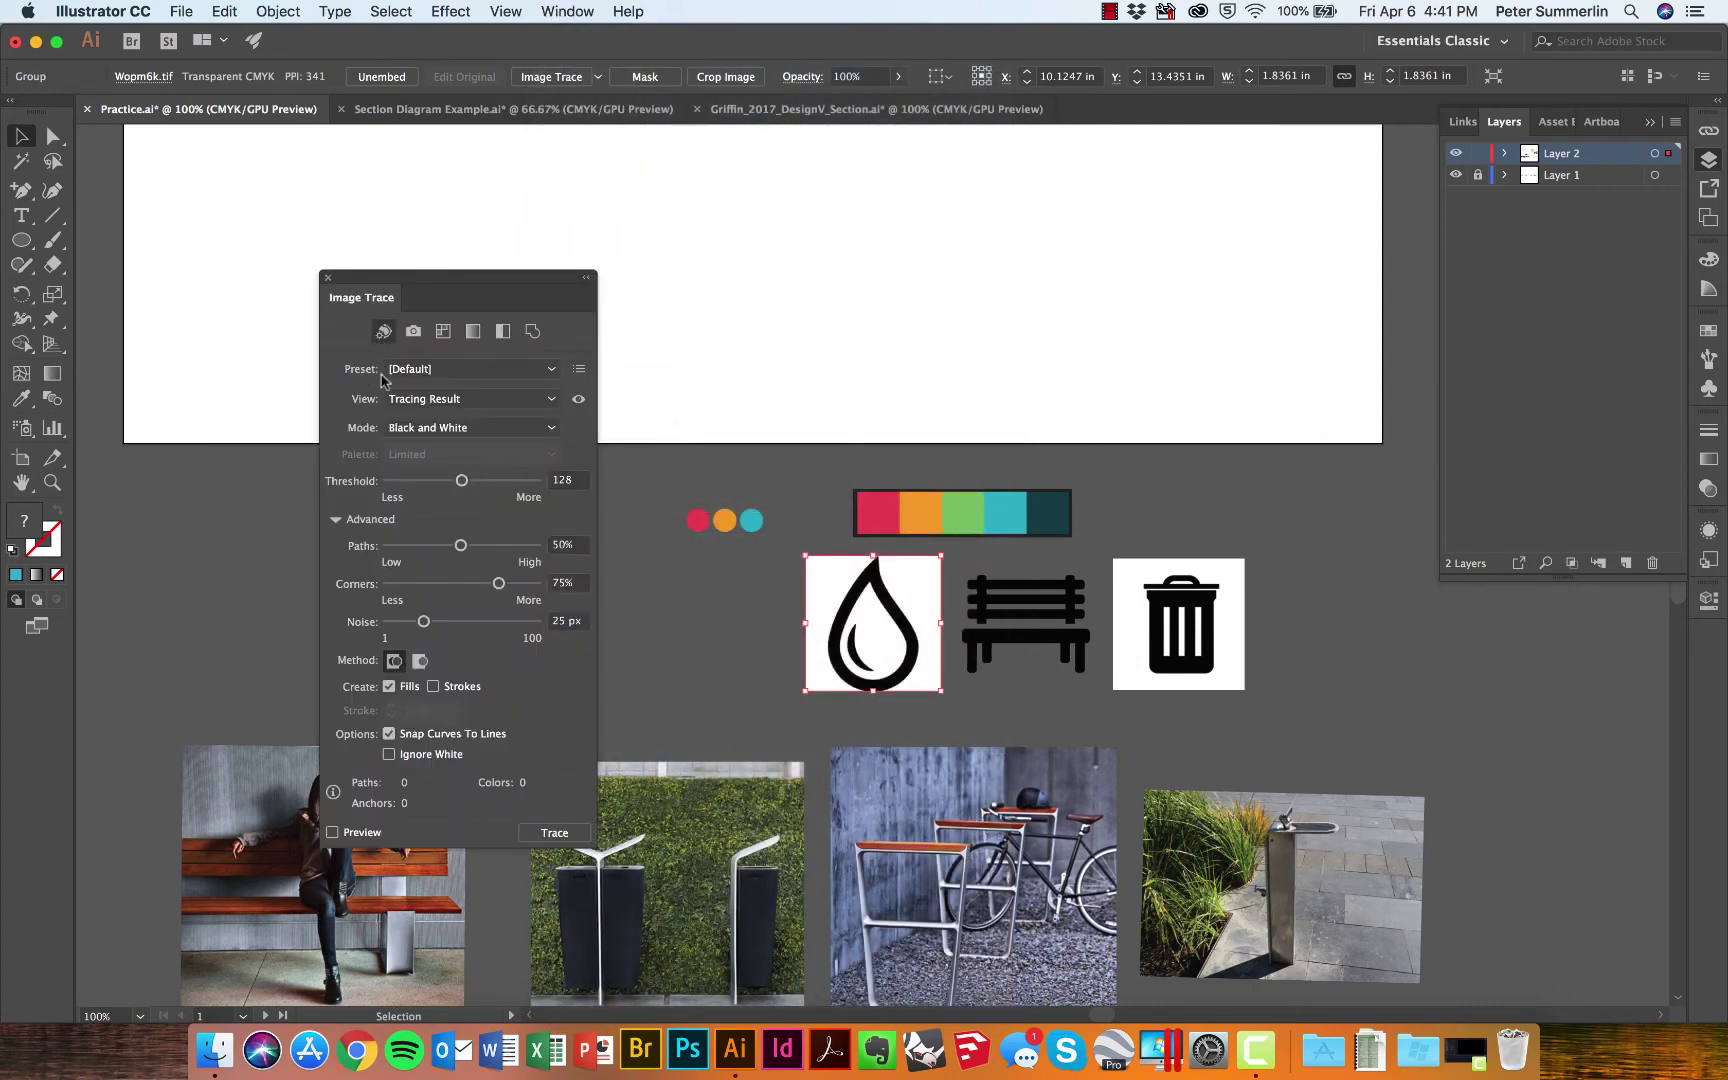
click(389, 754)
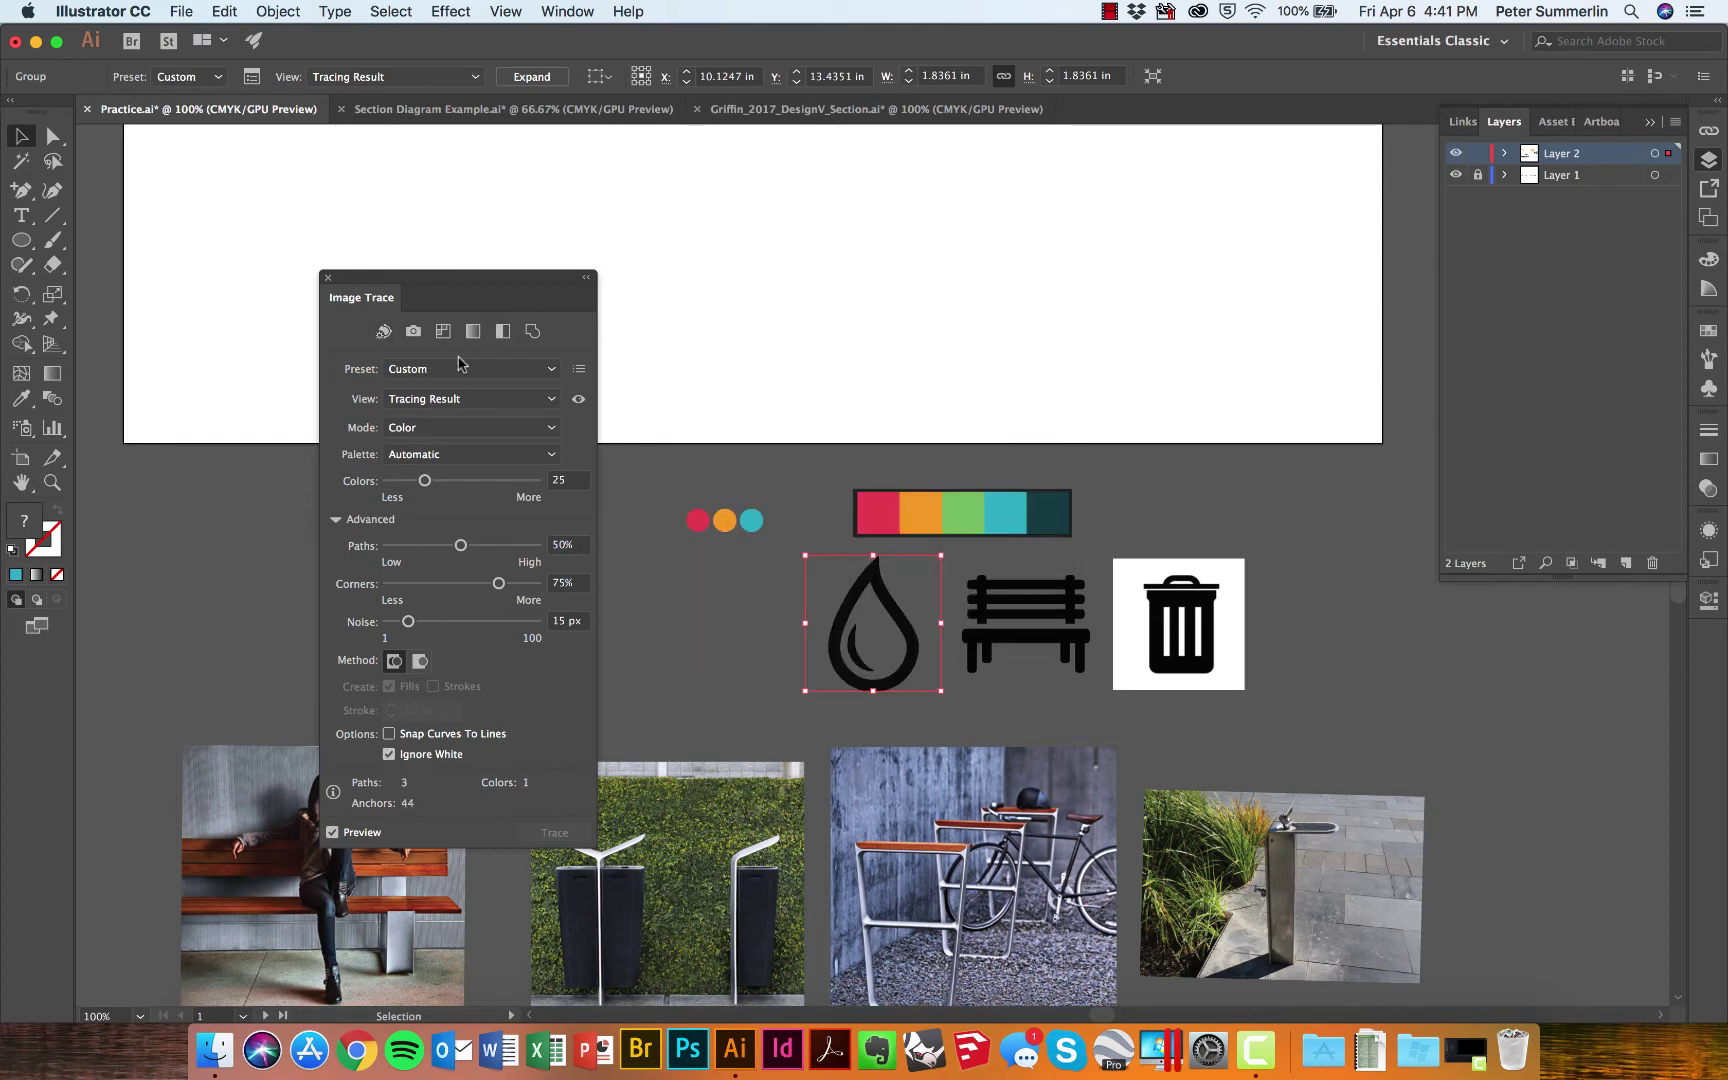
click(328, 279)
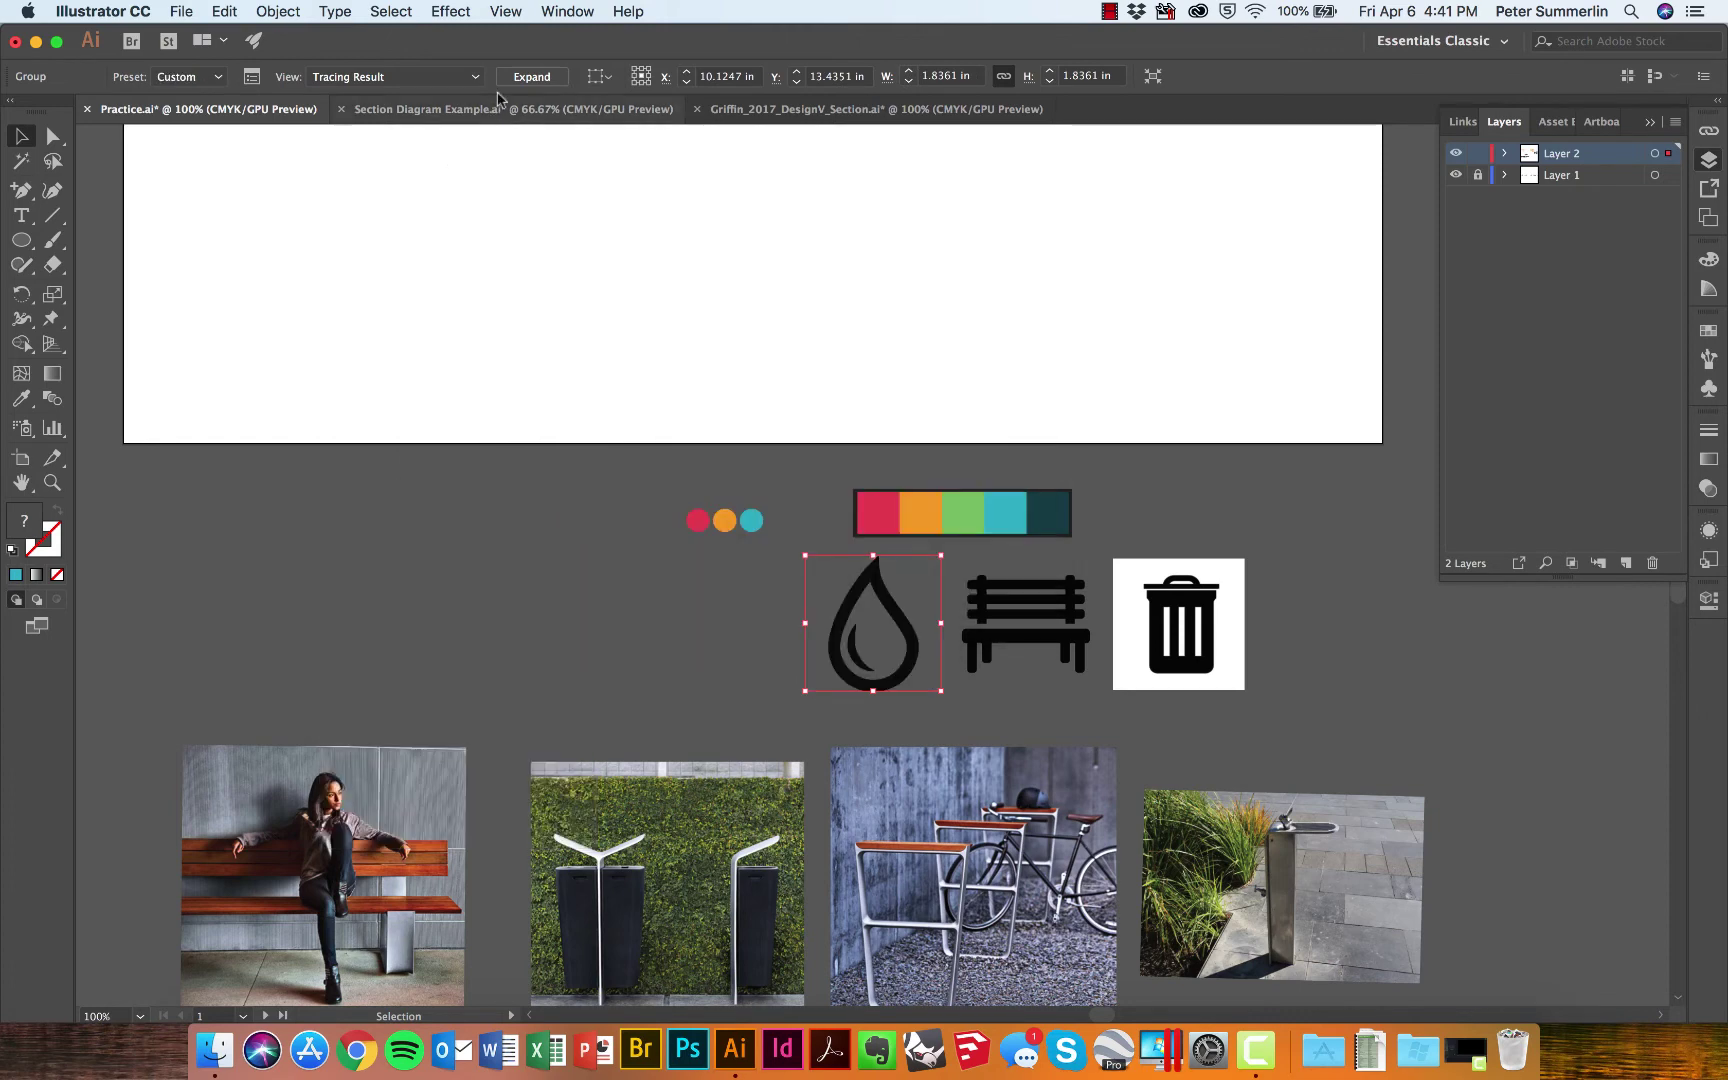
- Expand the drop tracing and fill it pure white
click(531, 76)
double_click(22, 520)
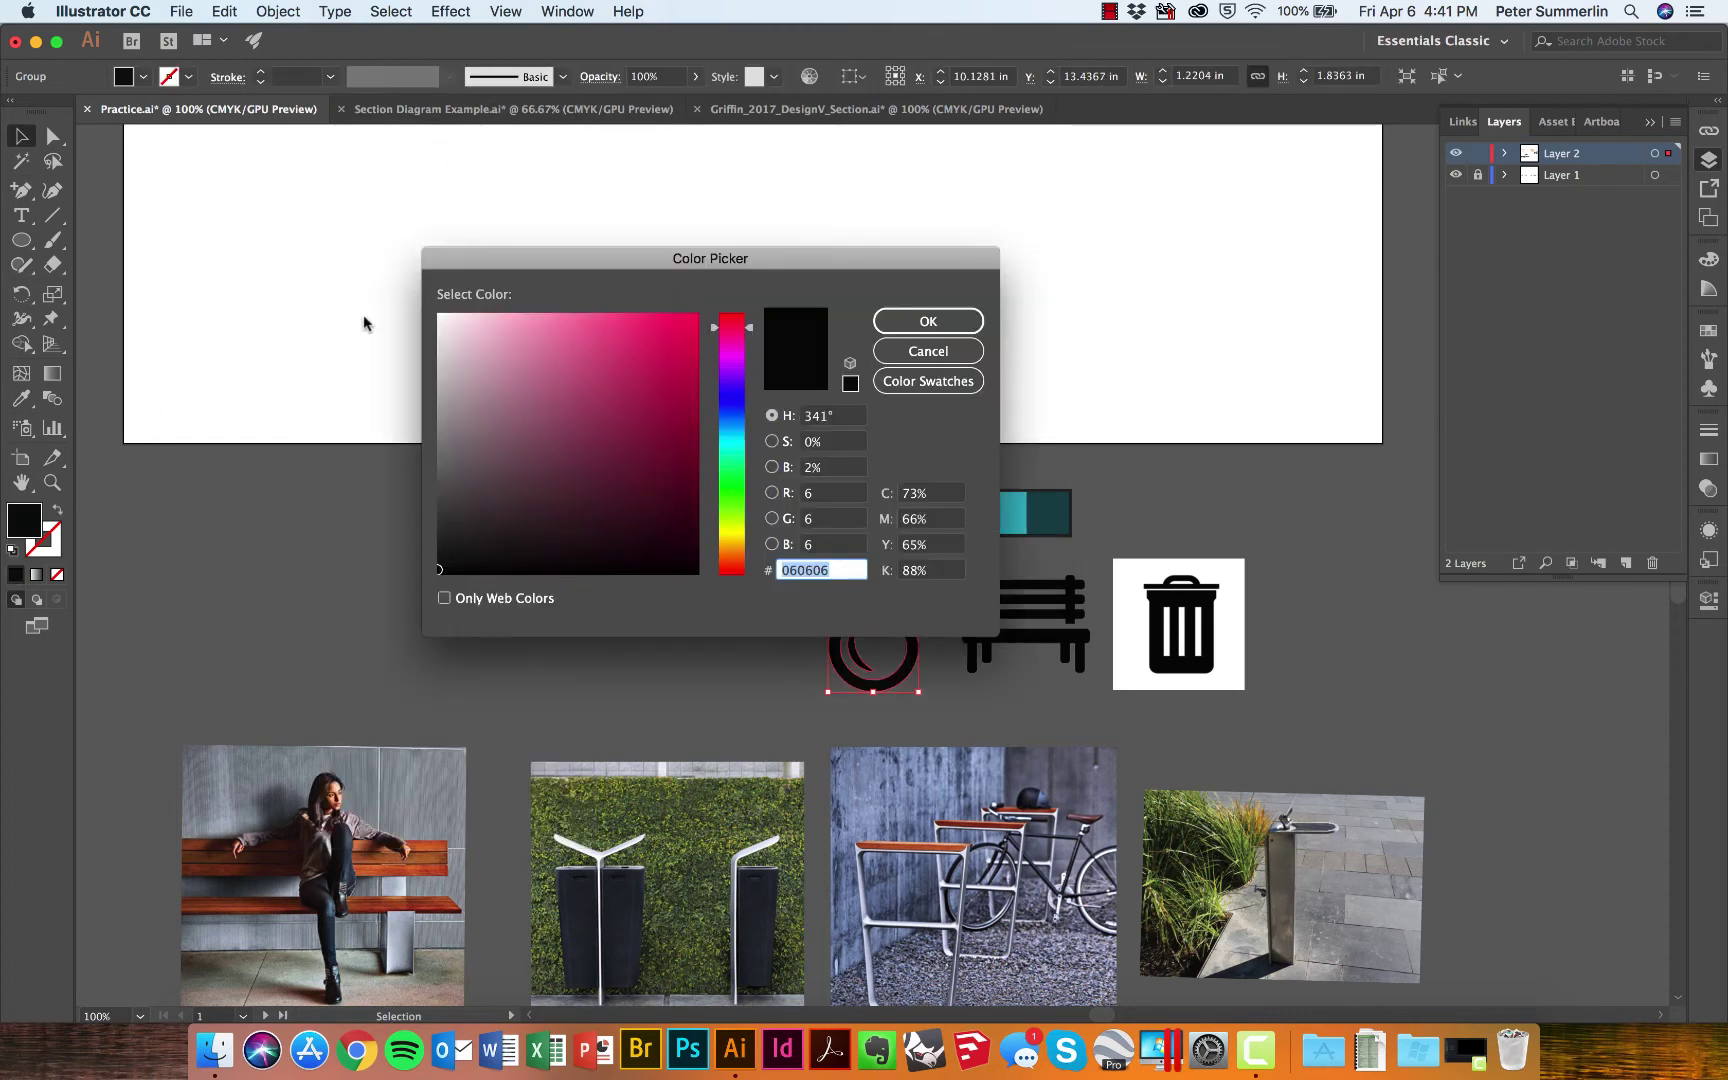
click(441, 316)
click(897, 326)
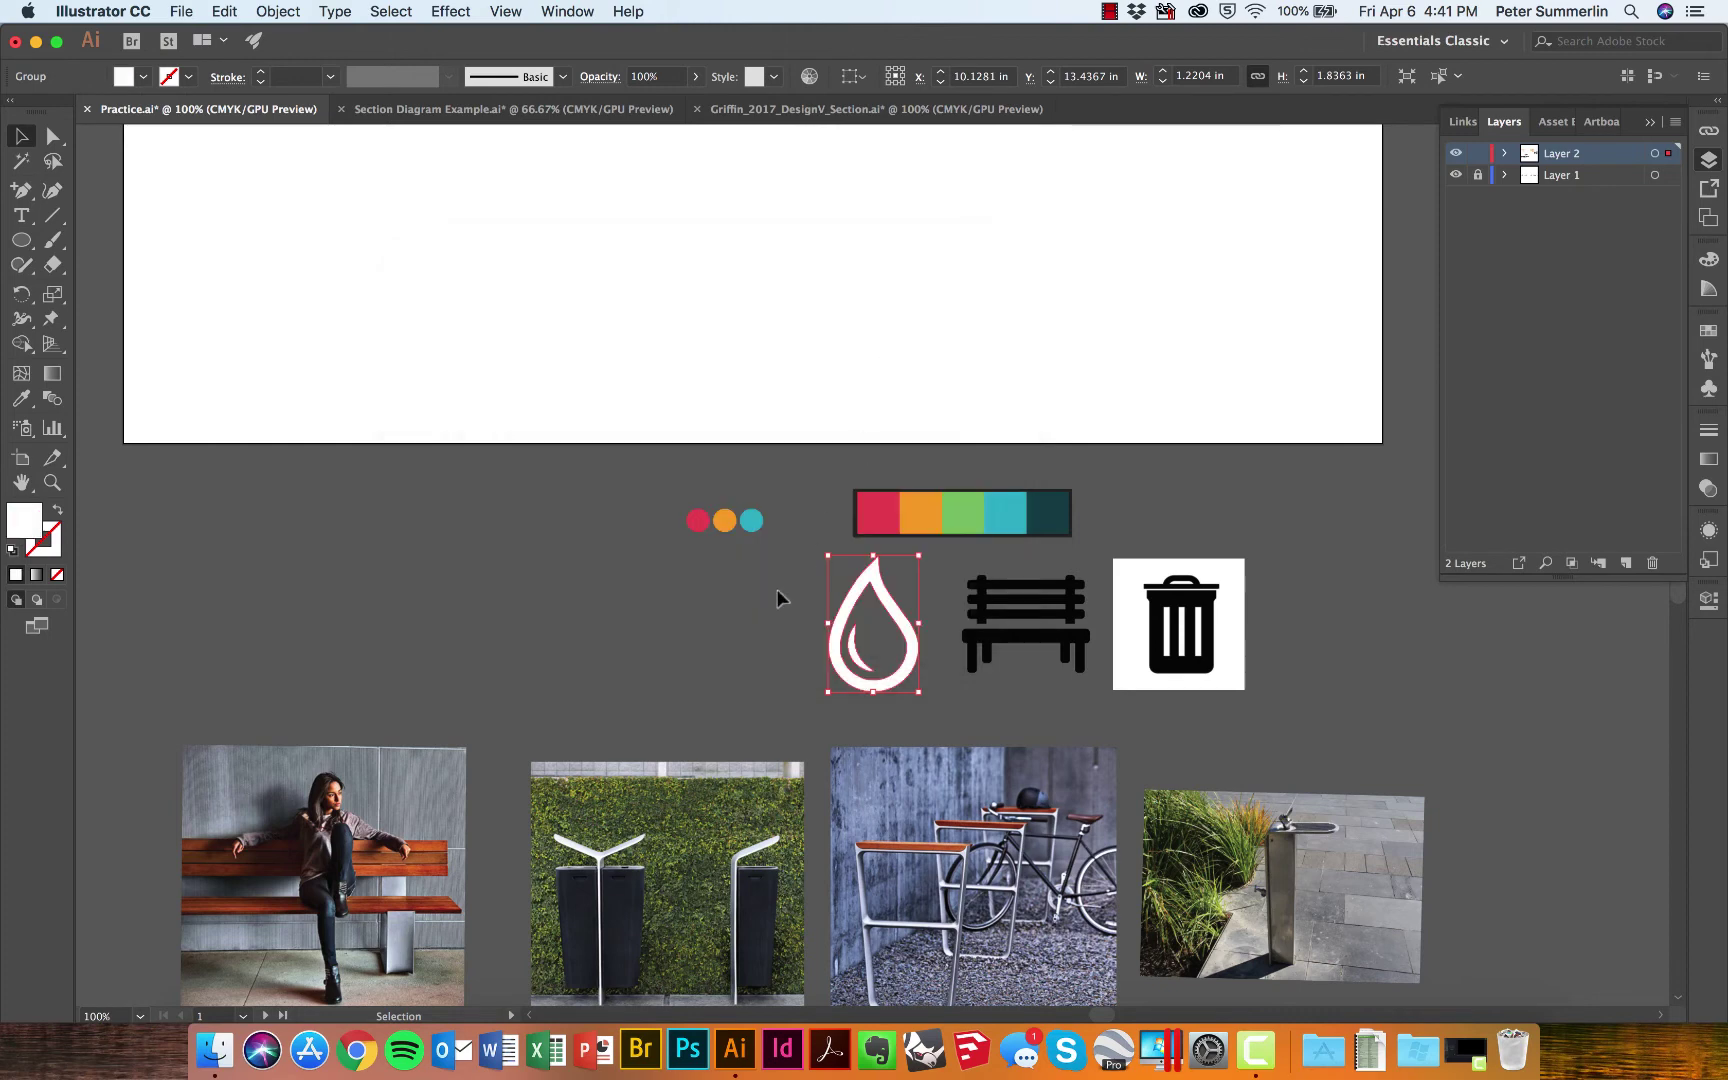
click(765, 612)
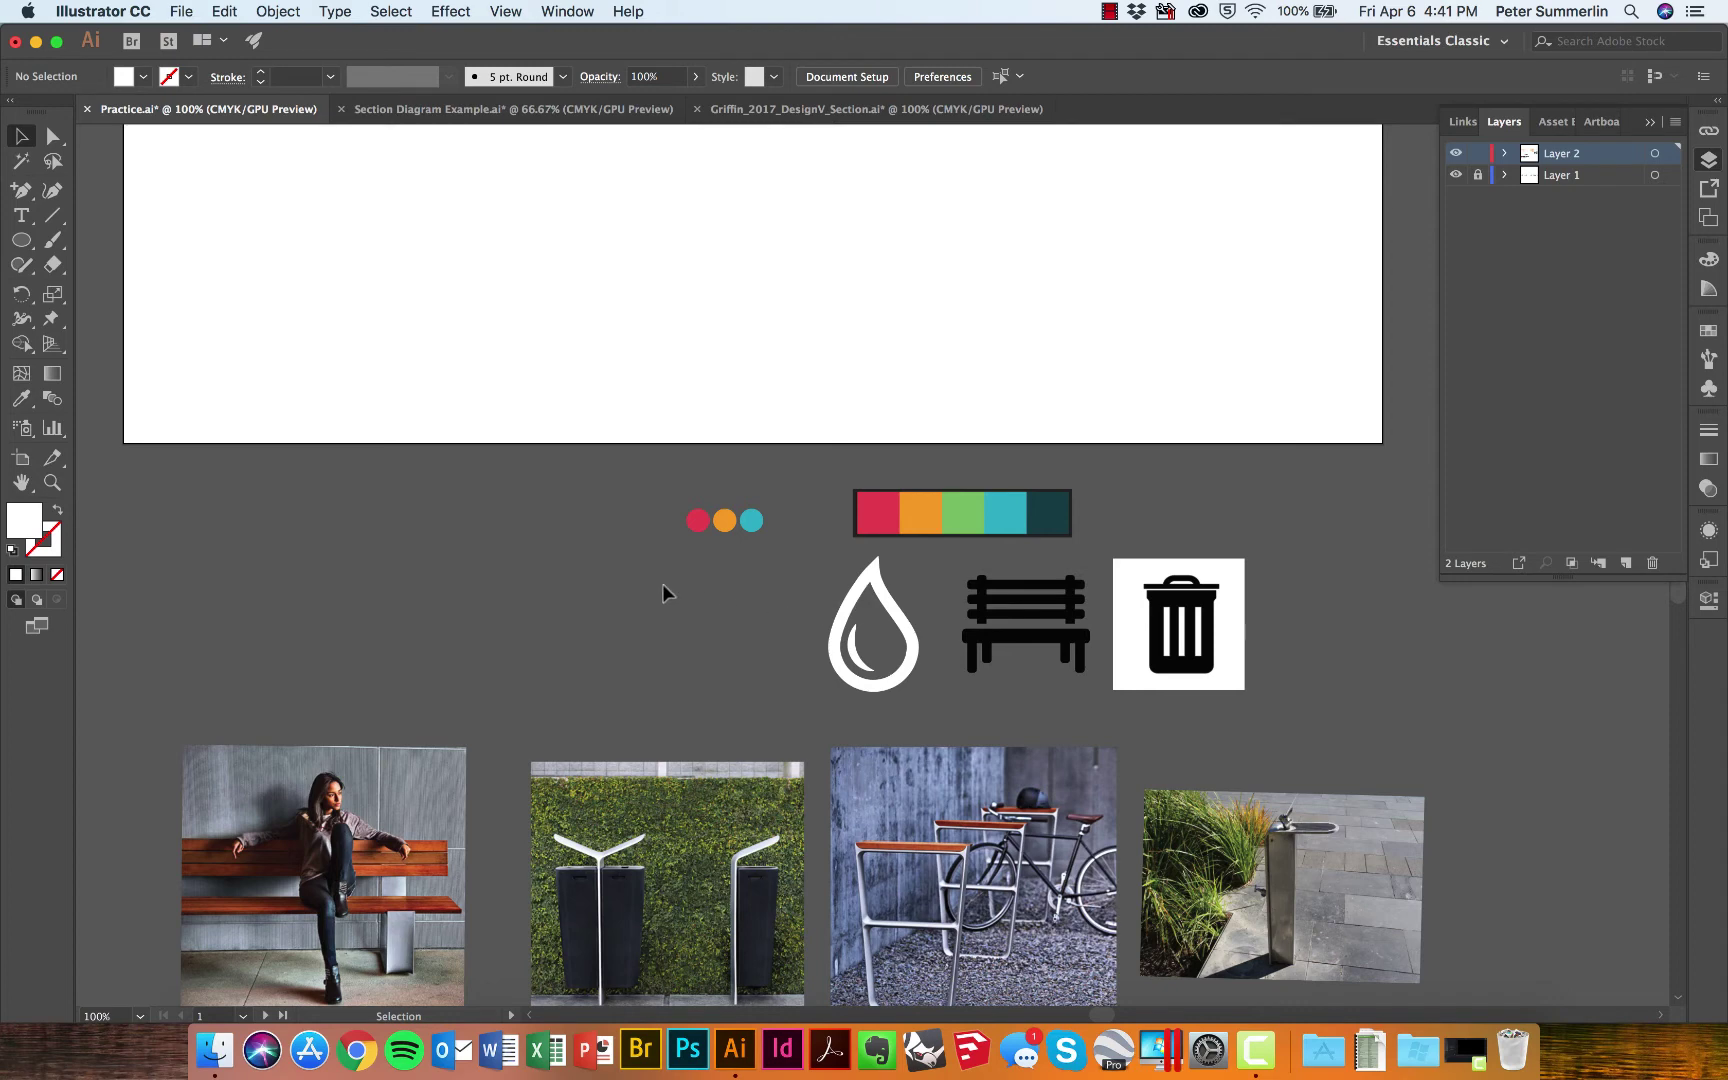
scroll(991, 436, up, 5)
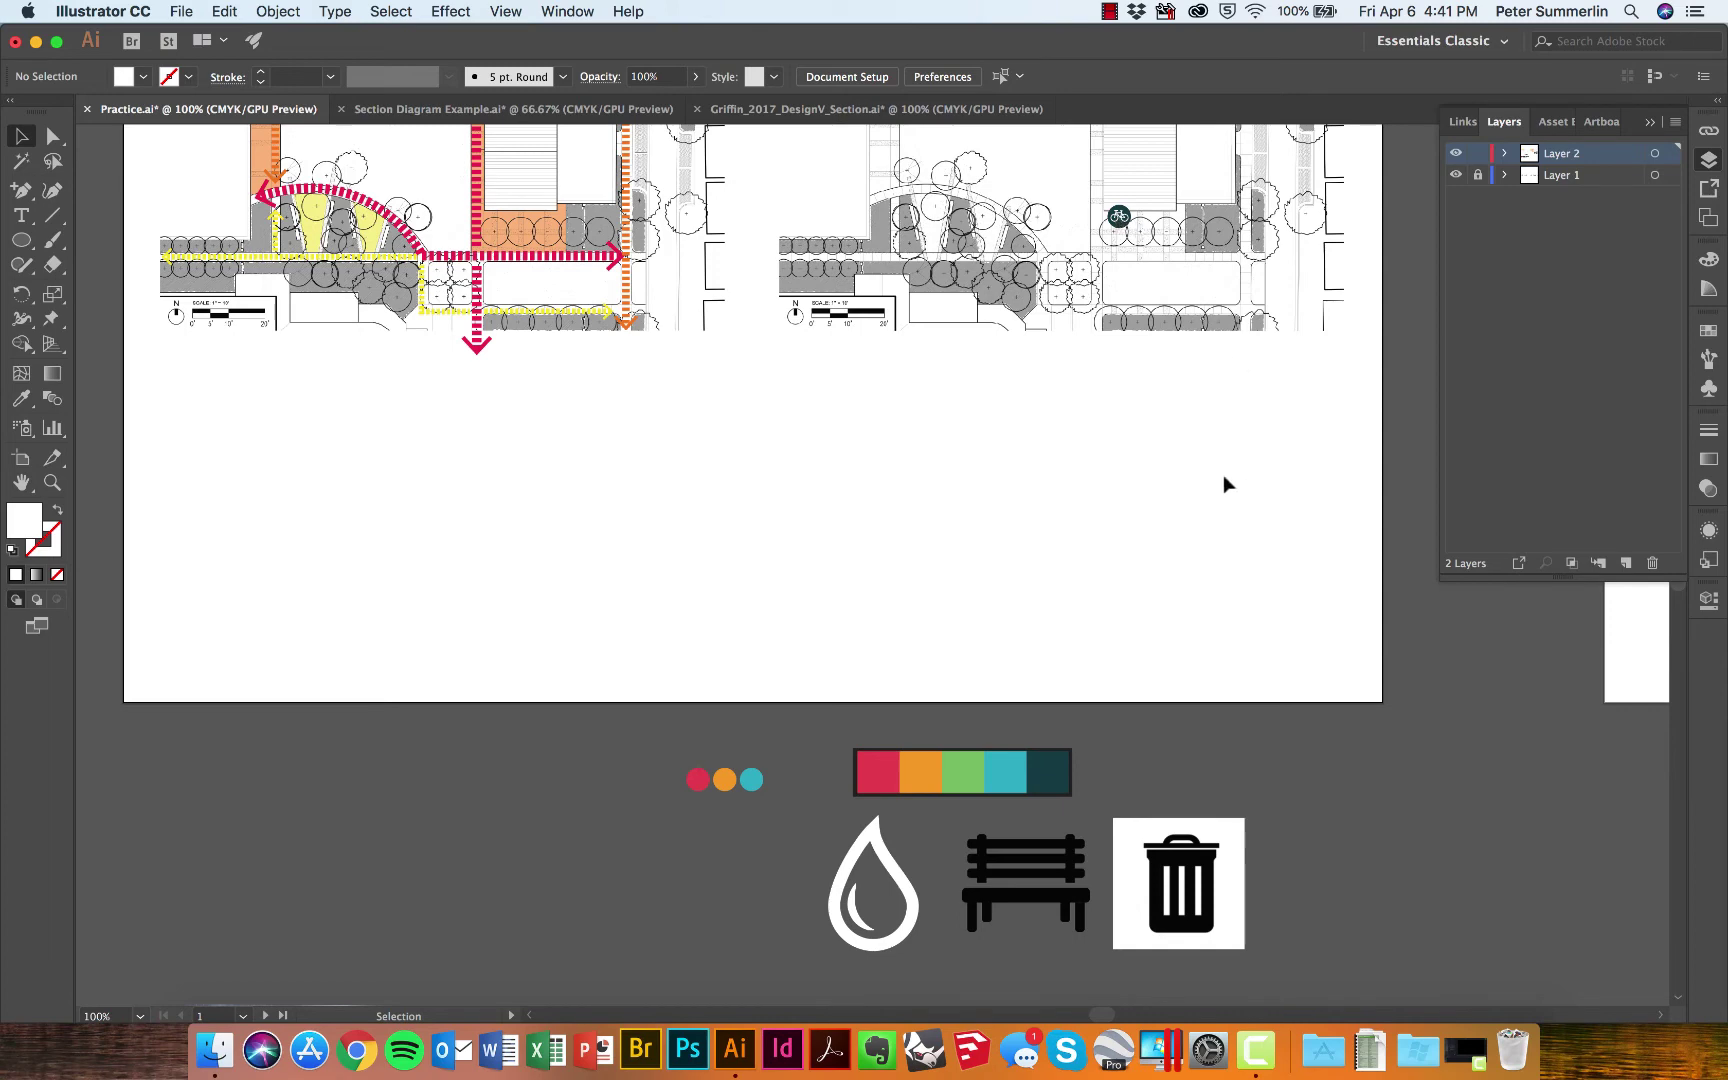
scroll(1164, 405, up, 2)
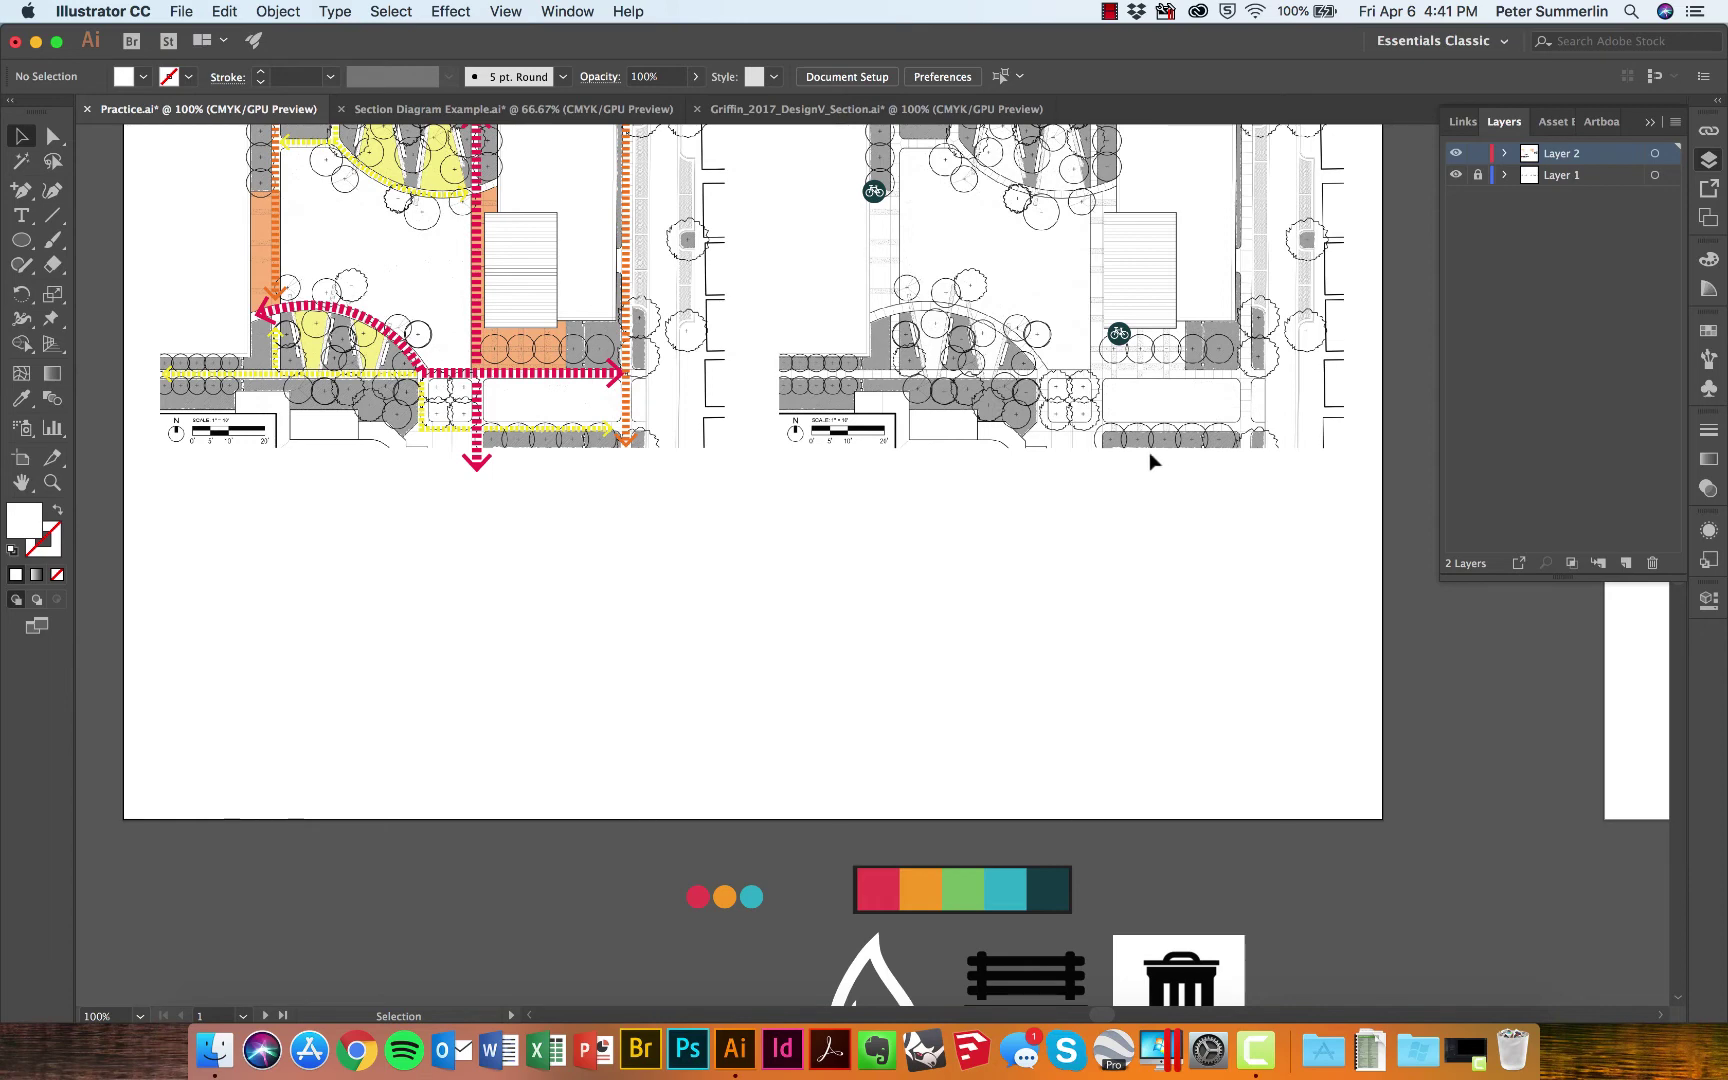
scroll(786, 508, down, 8)
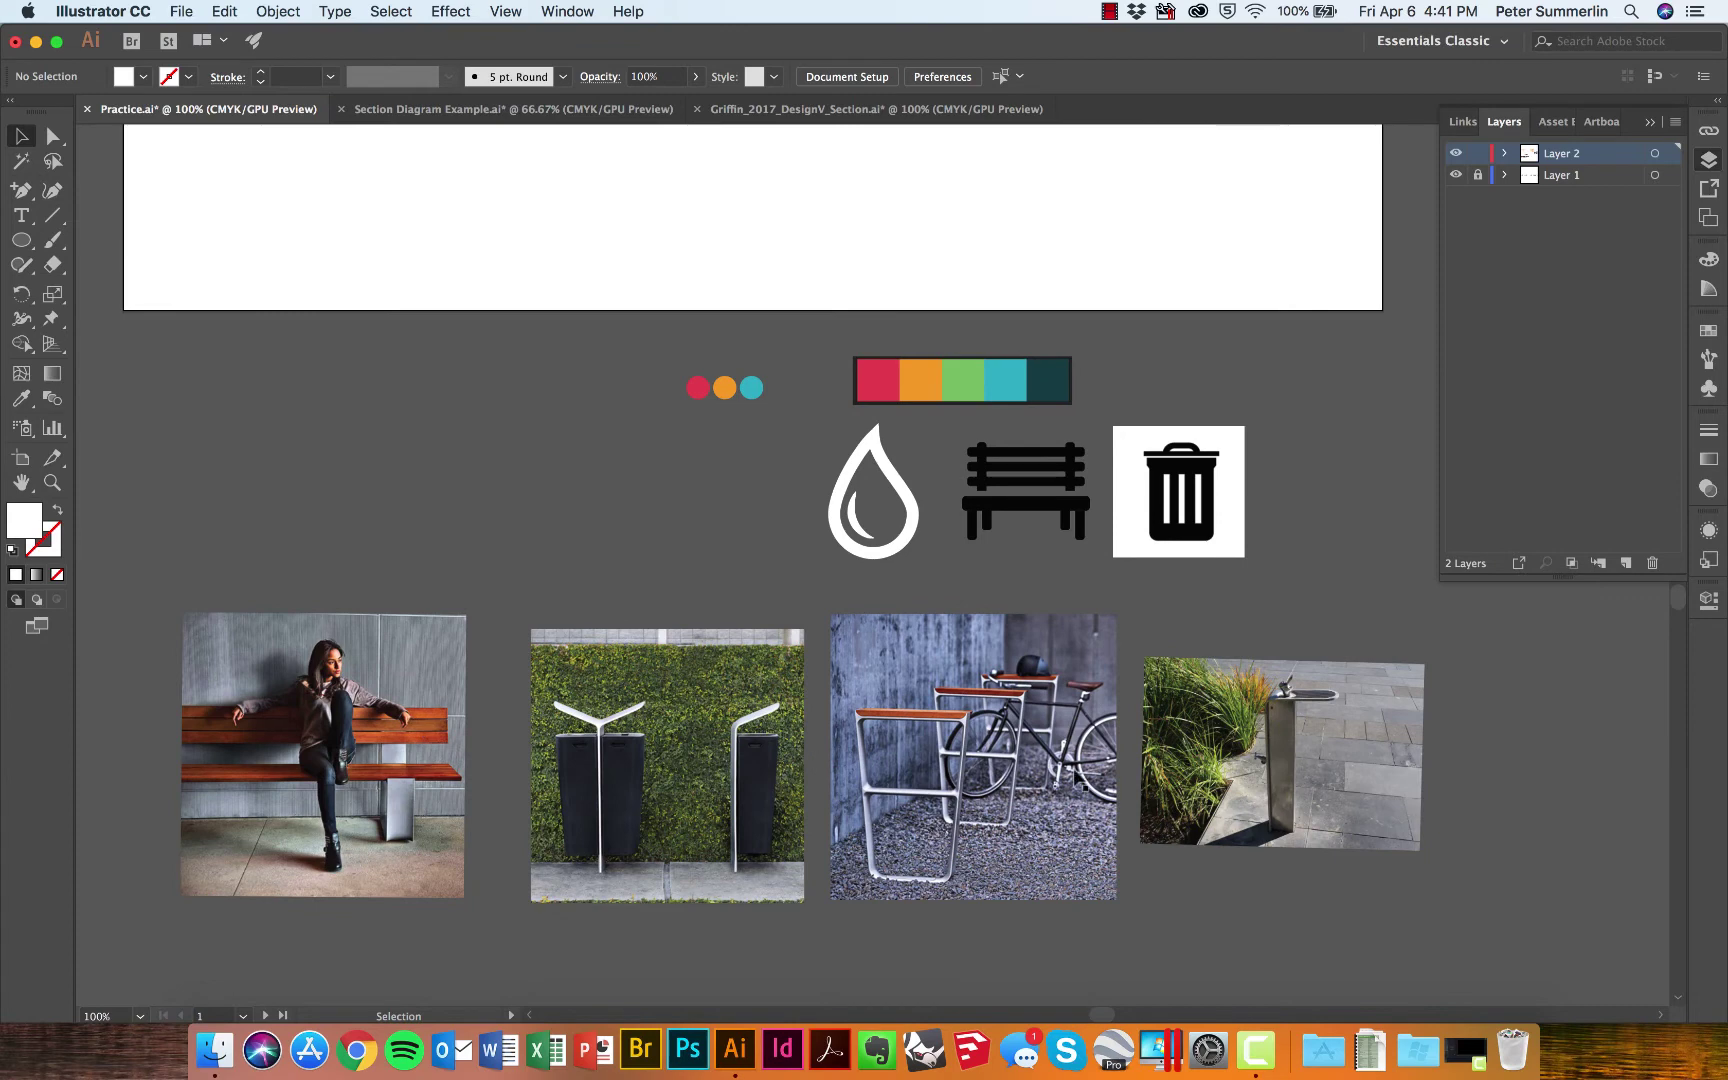
scroll(1020, 785, up, 1)
scroll(1018, 782, up, 2)
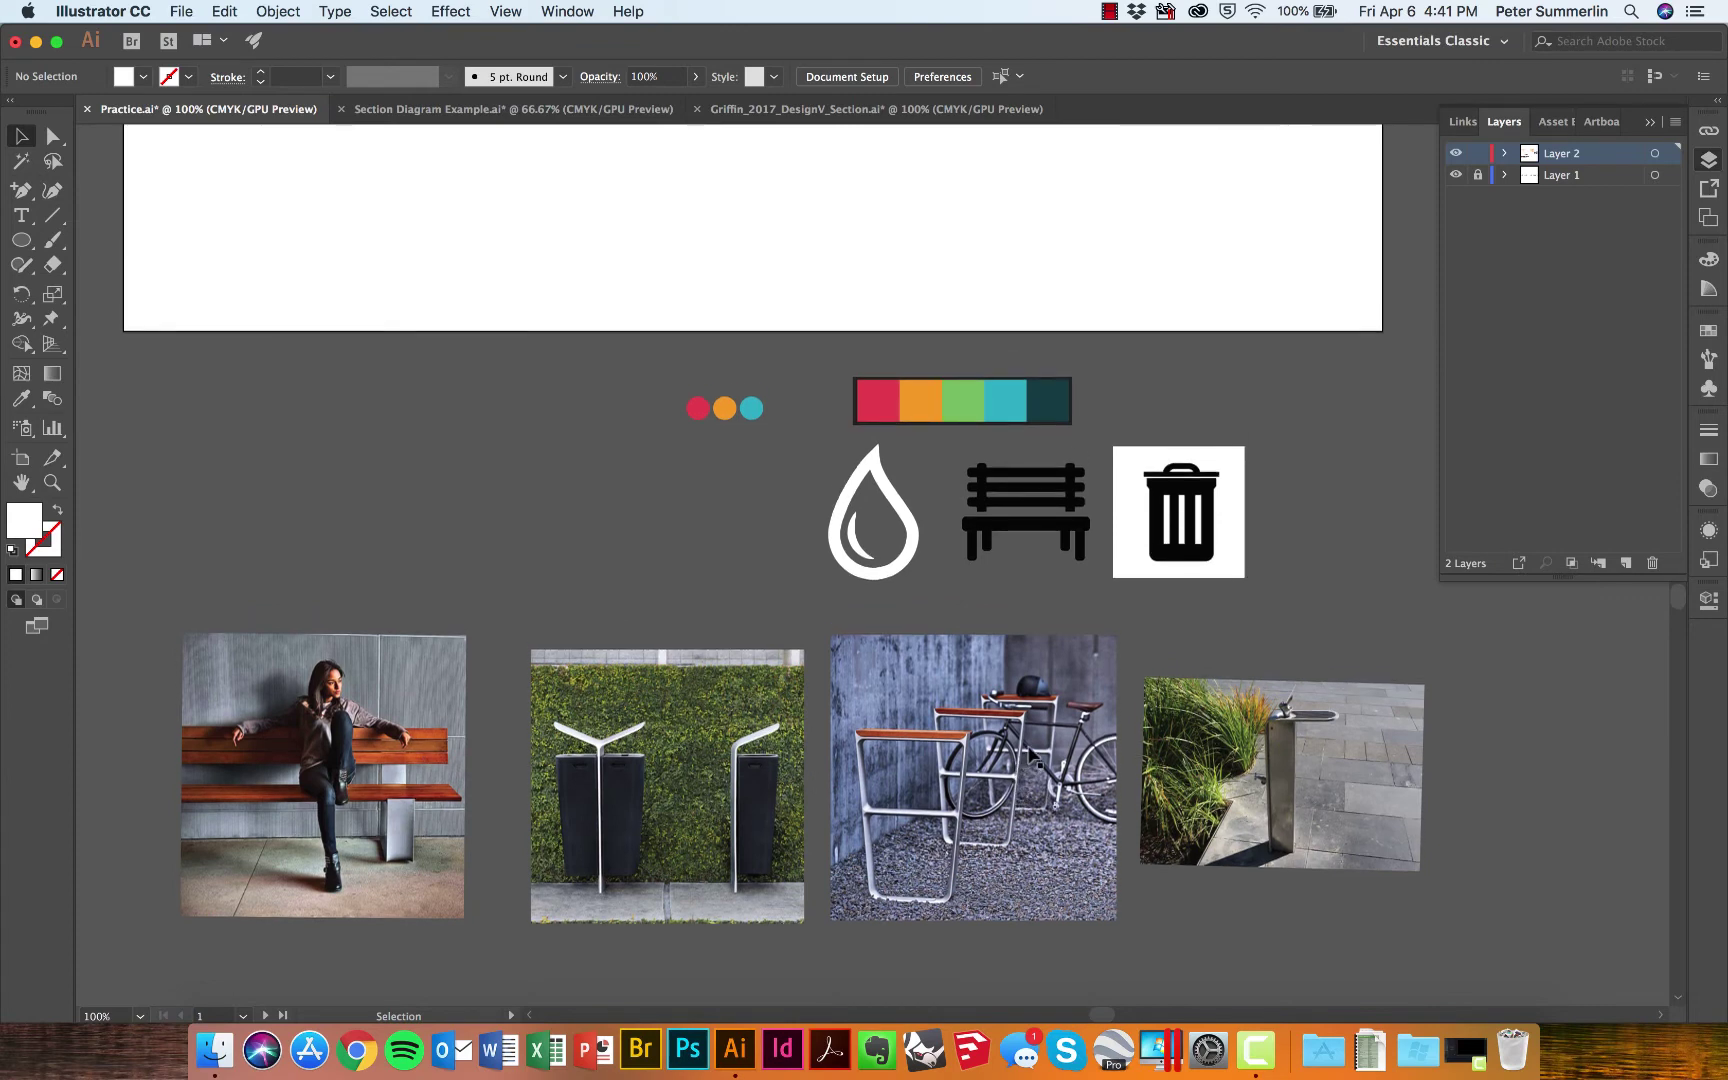
scroll(1031, 750, up, 1)
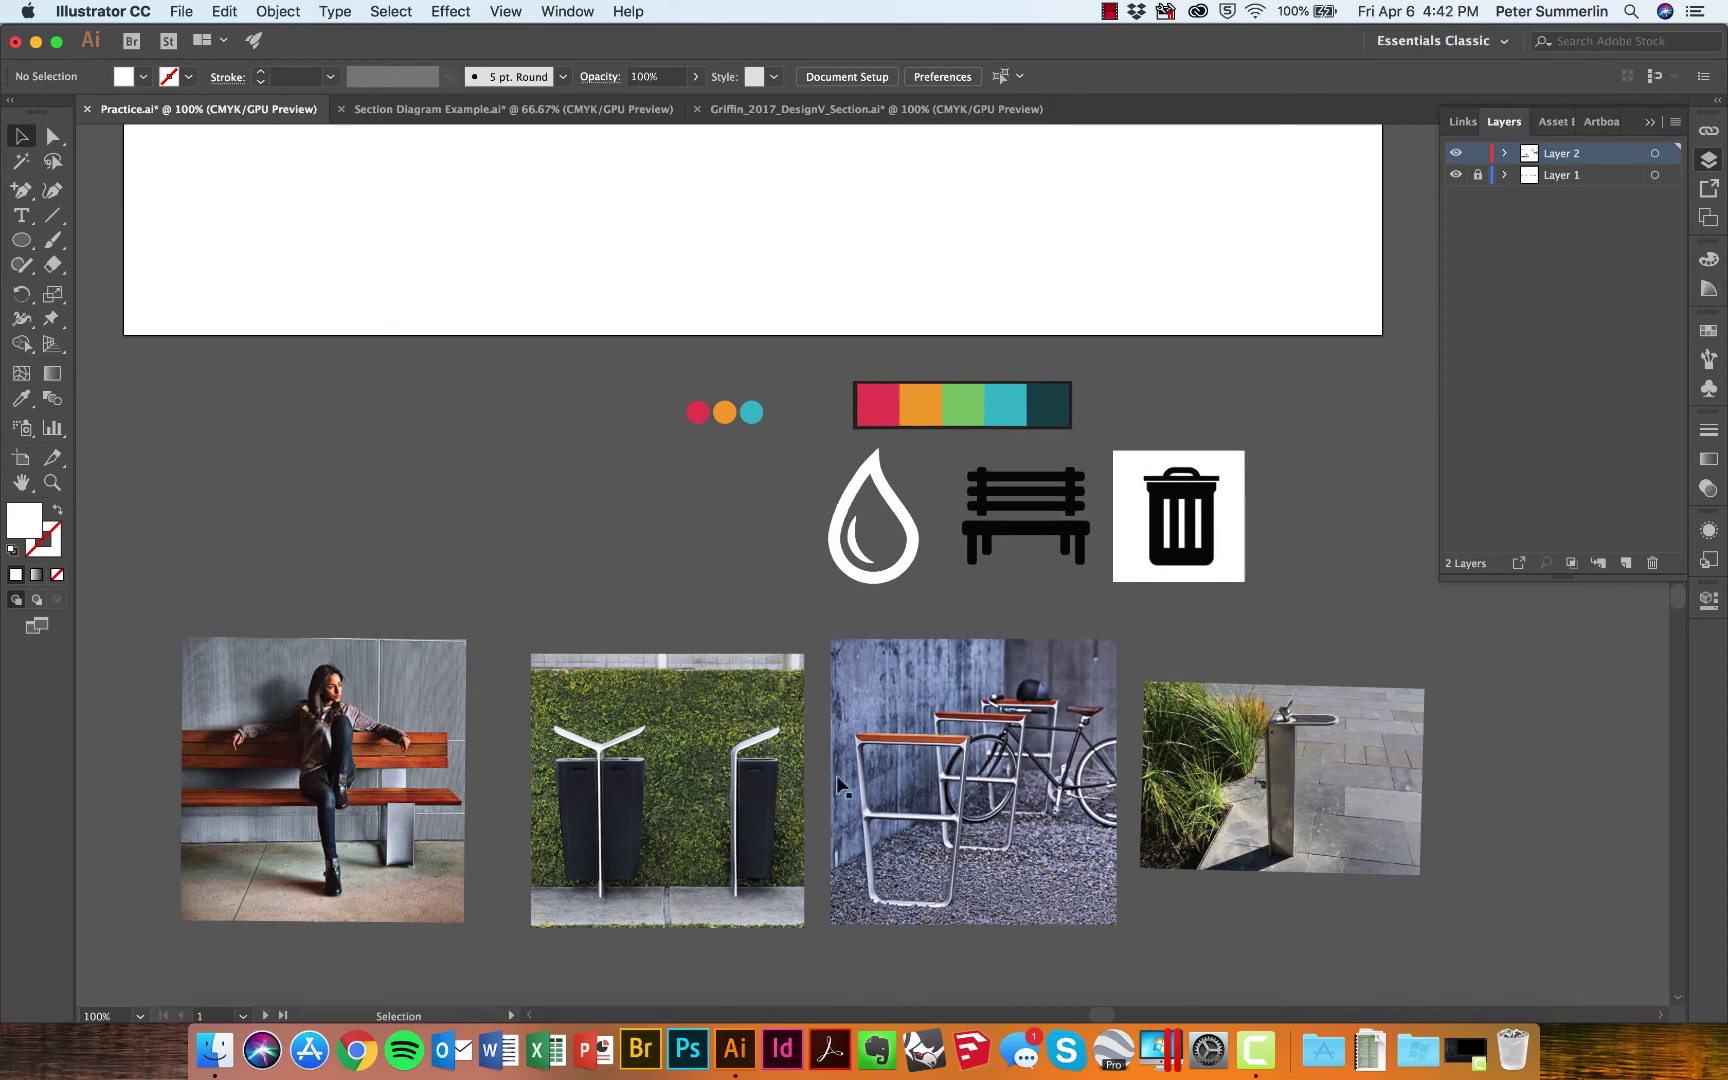
scroll(893, 790, down, 2)
scroll(895, 700, up, 5)
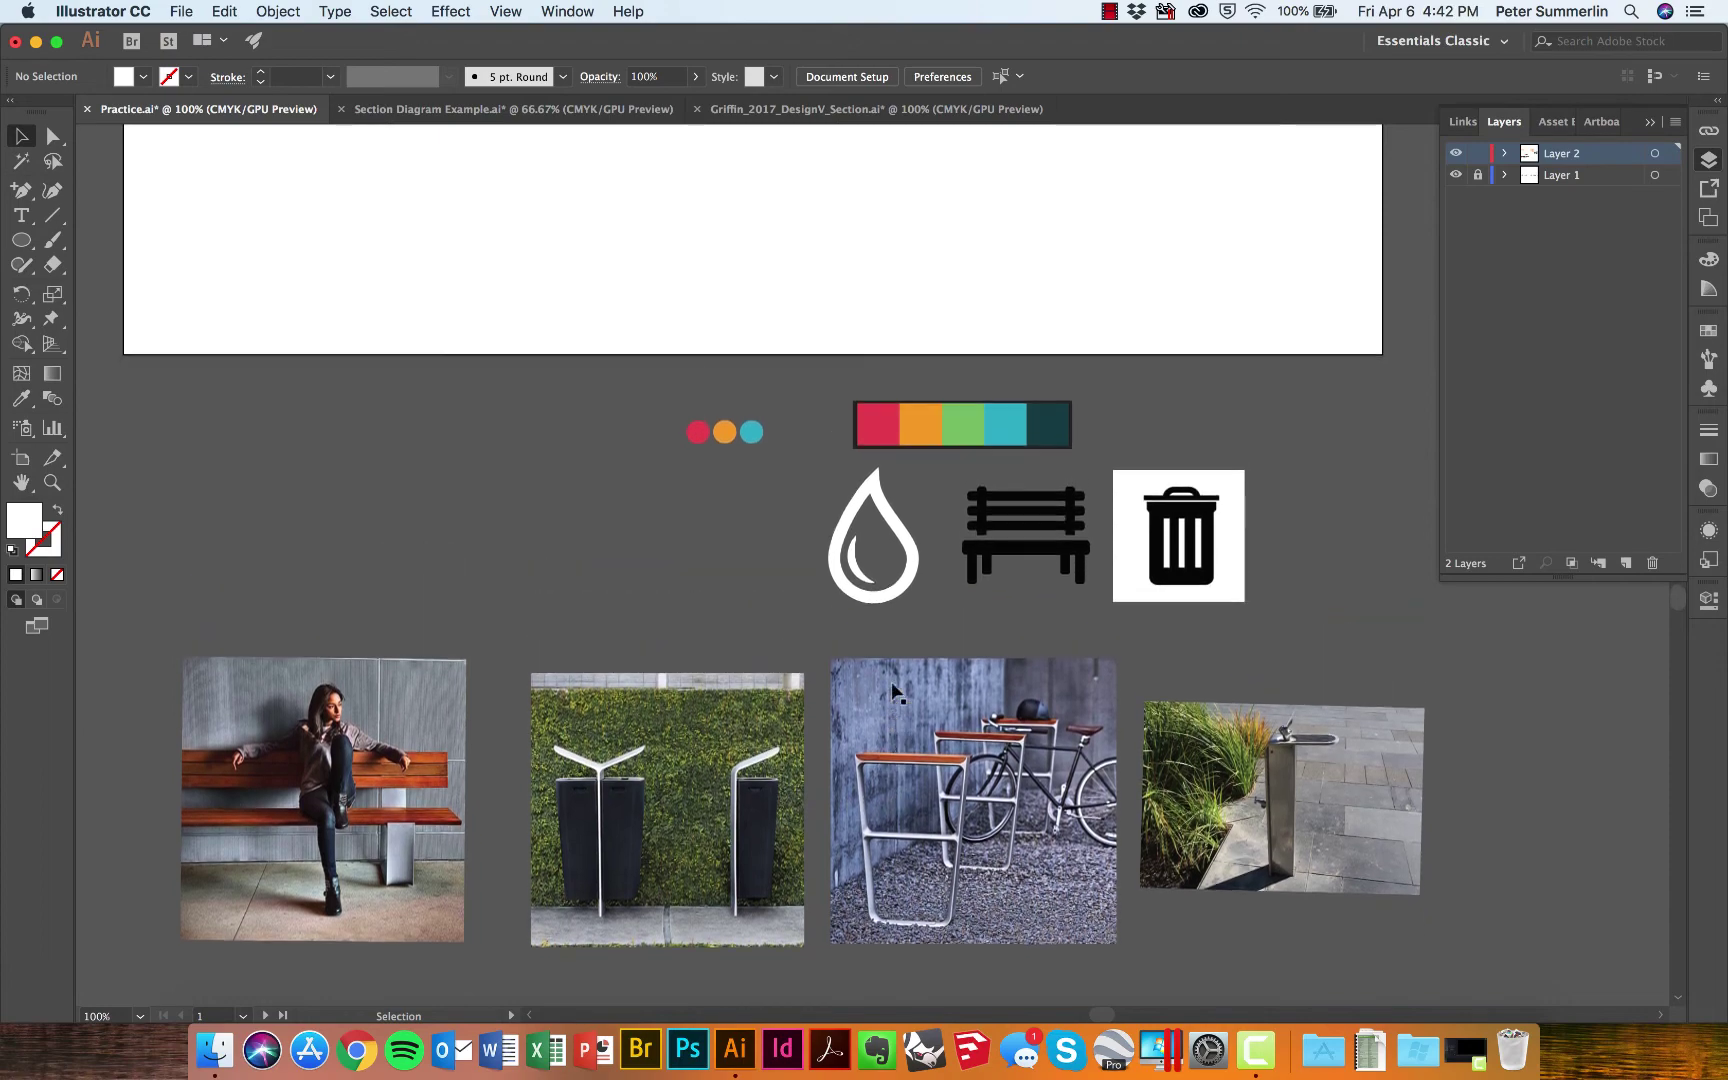
scroll(889, 600, up, 6)
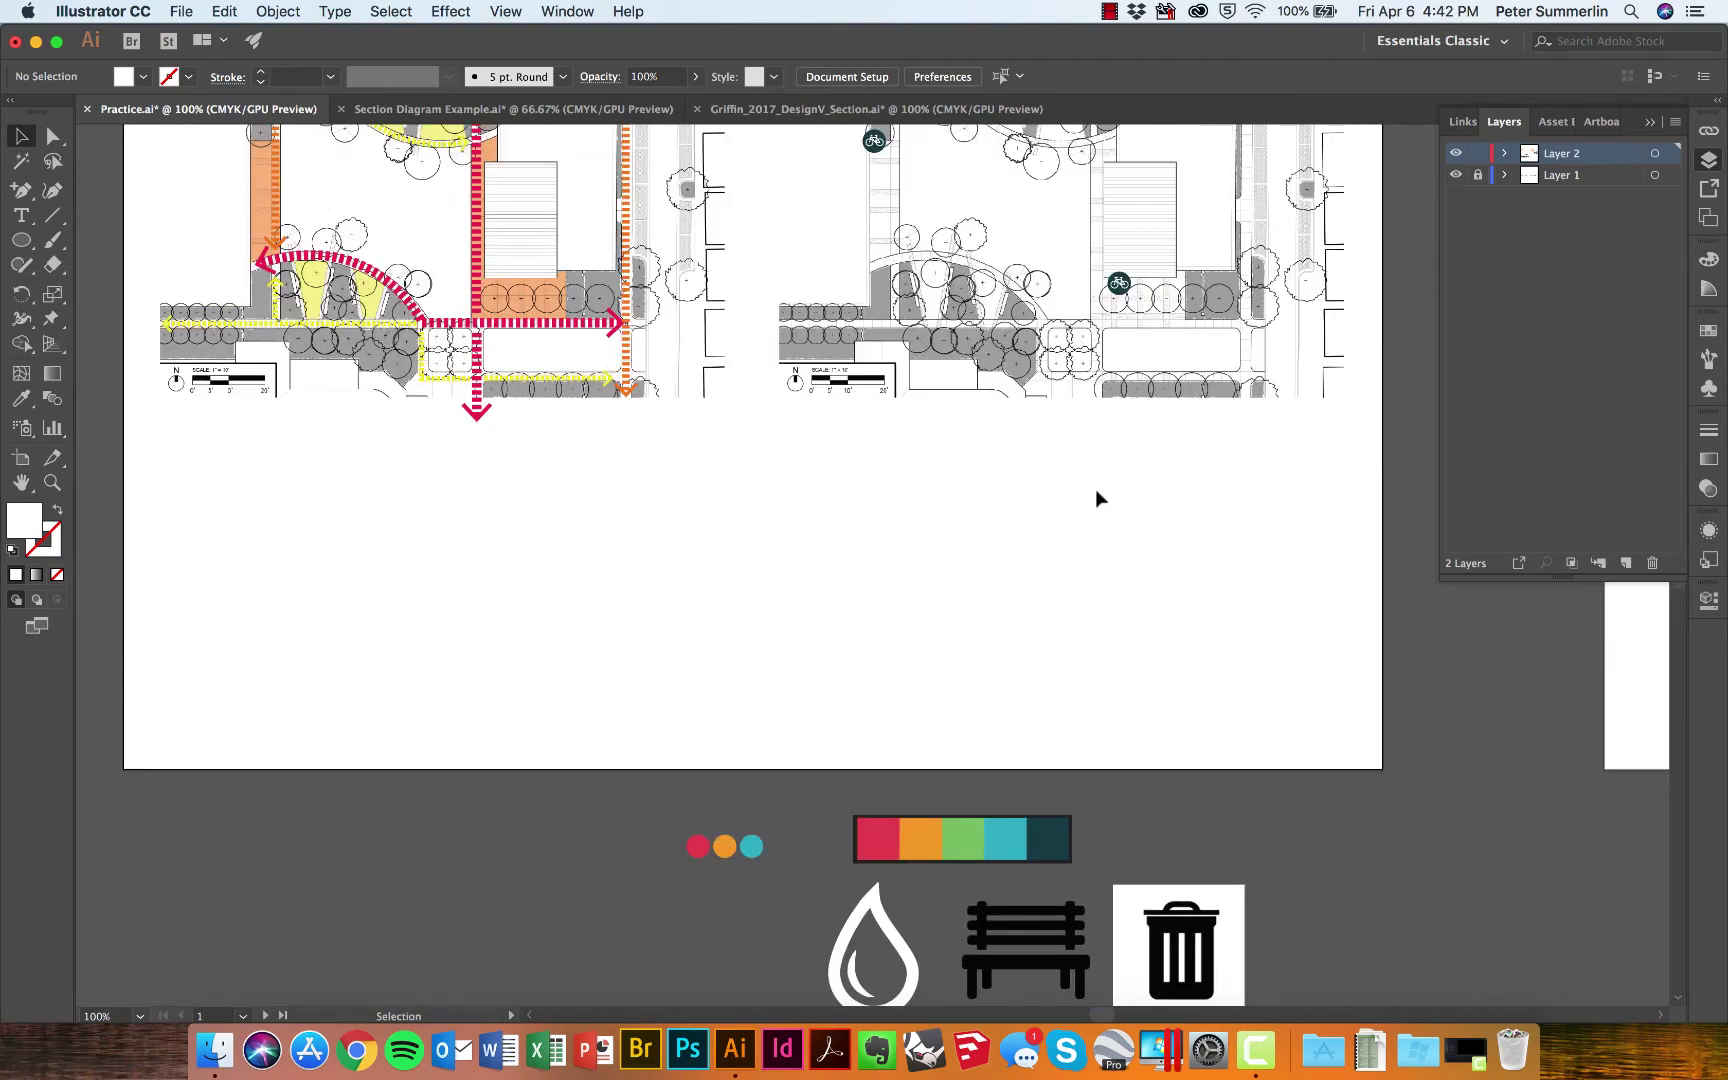
key(m)
- Draw a rectangle below the site plans filled grey BFBFBF
mouse_move(786, 433)
mouse_down()
mouse_move(1034, 544)
mouse_move(1026, 569)
mouse_up()
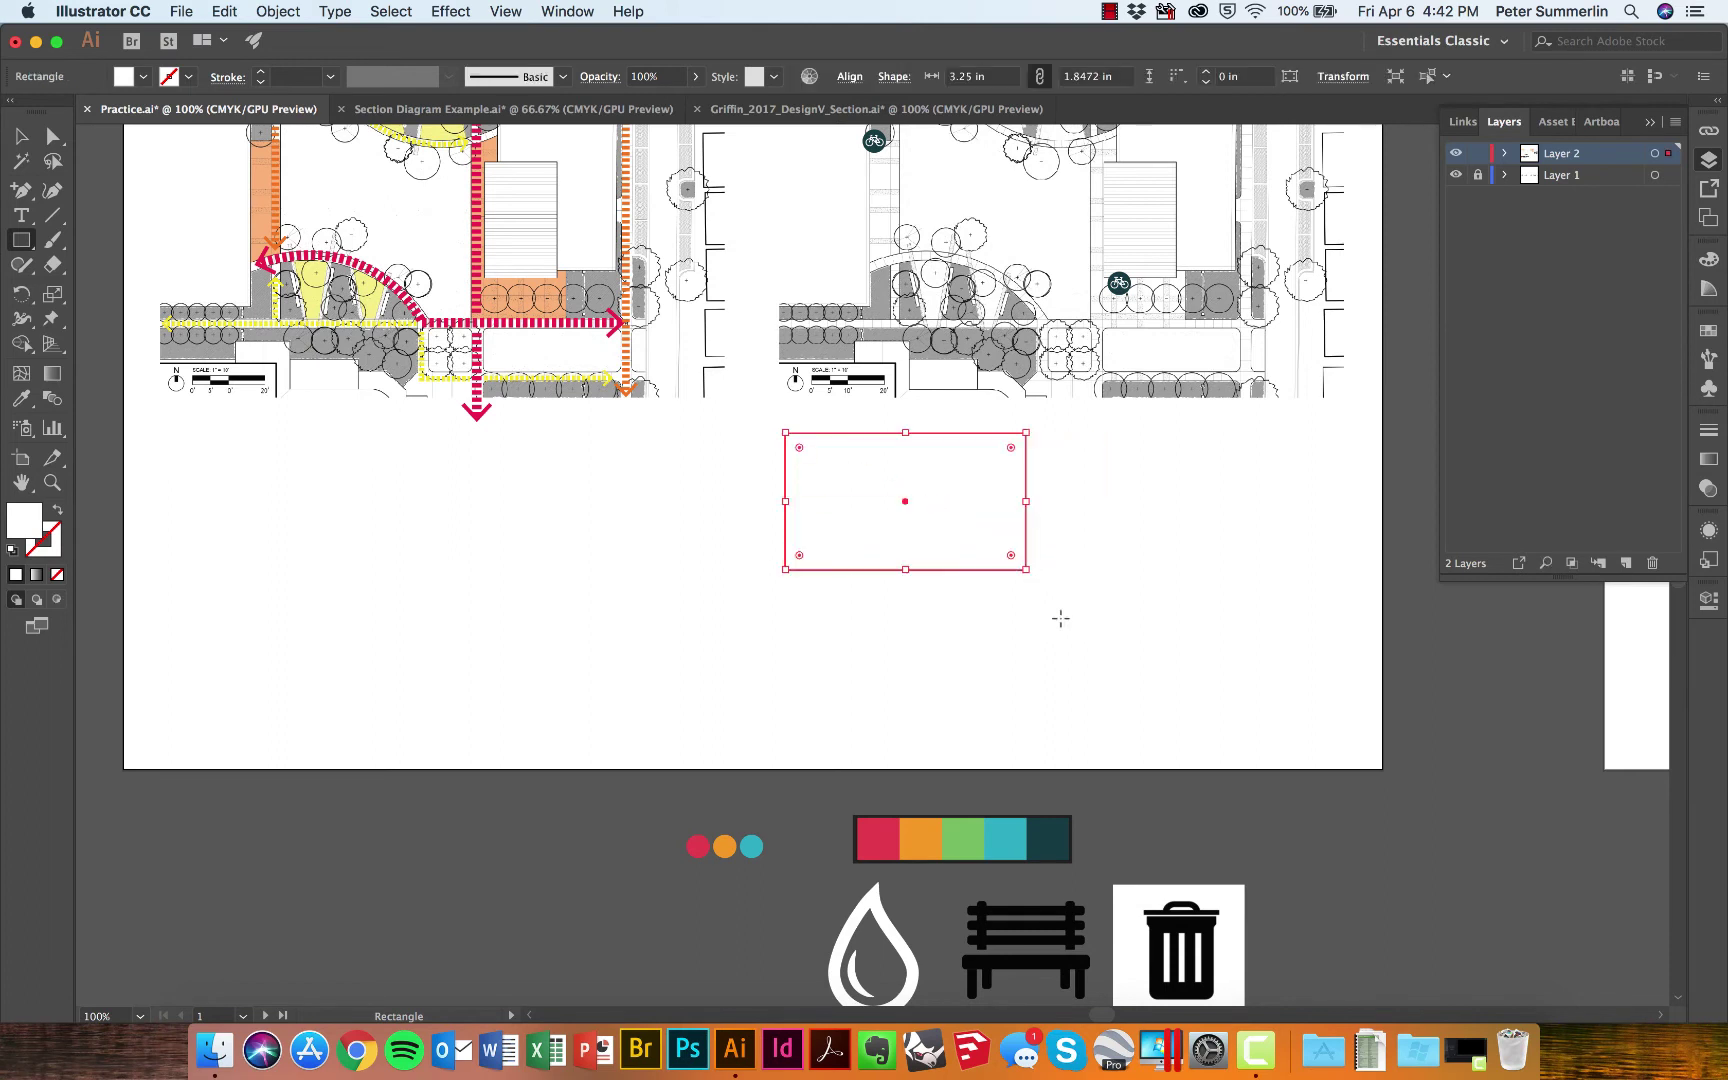
double_click(25, 517)
click(425, 378)
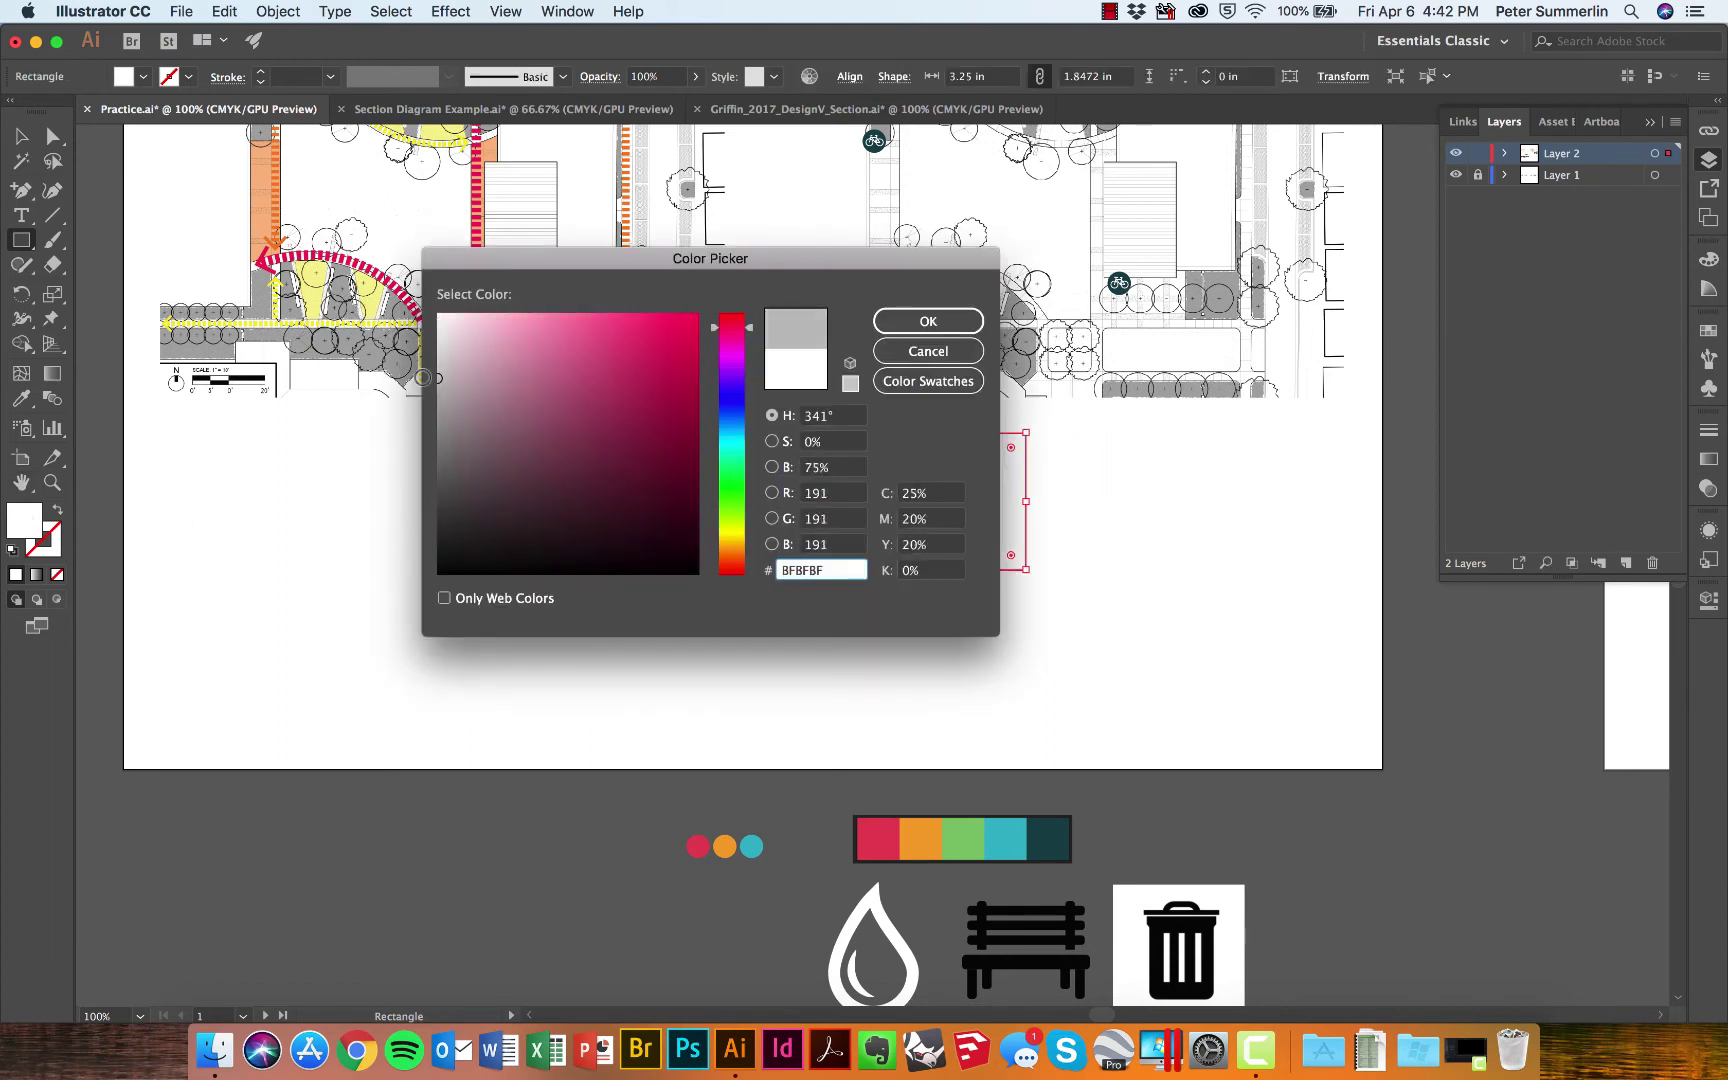
click(918, 323)
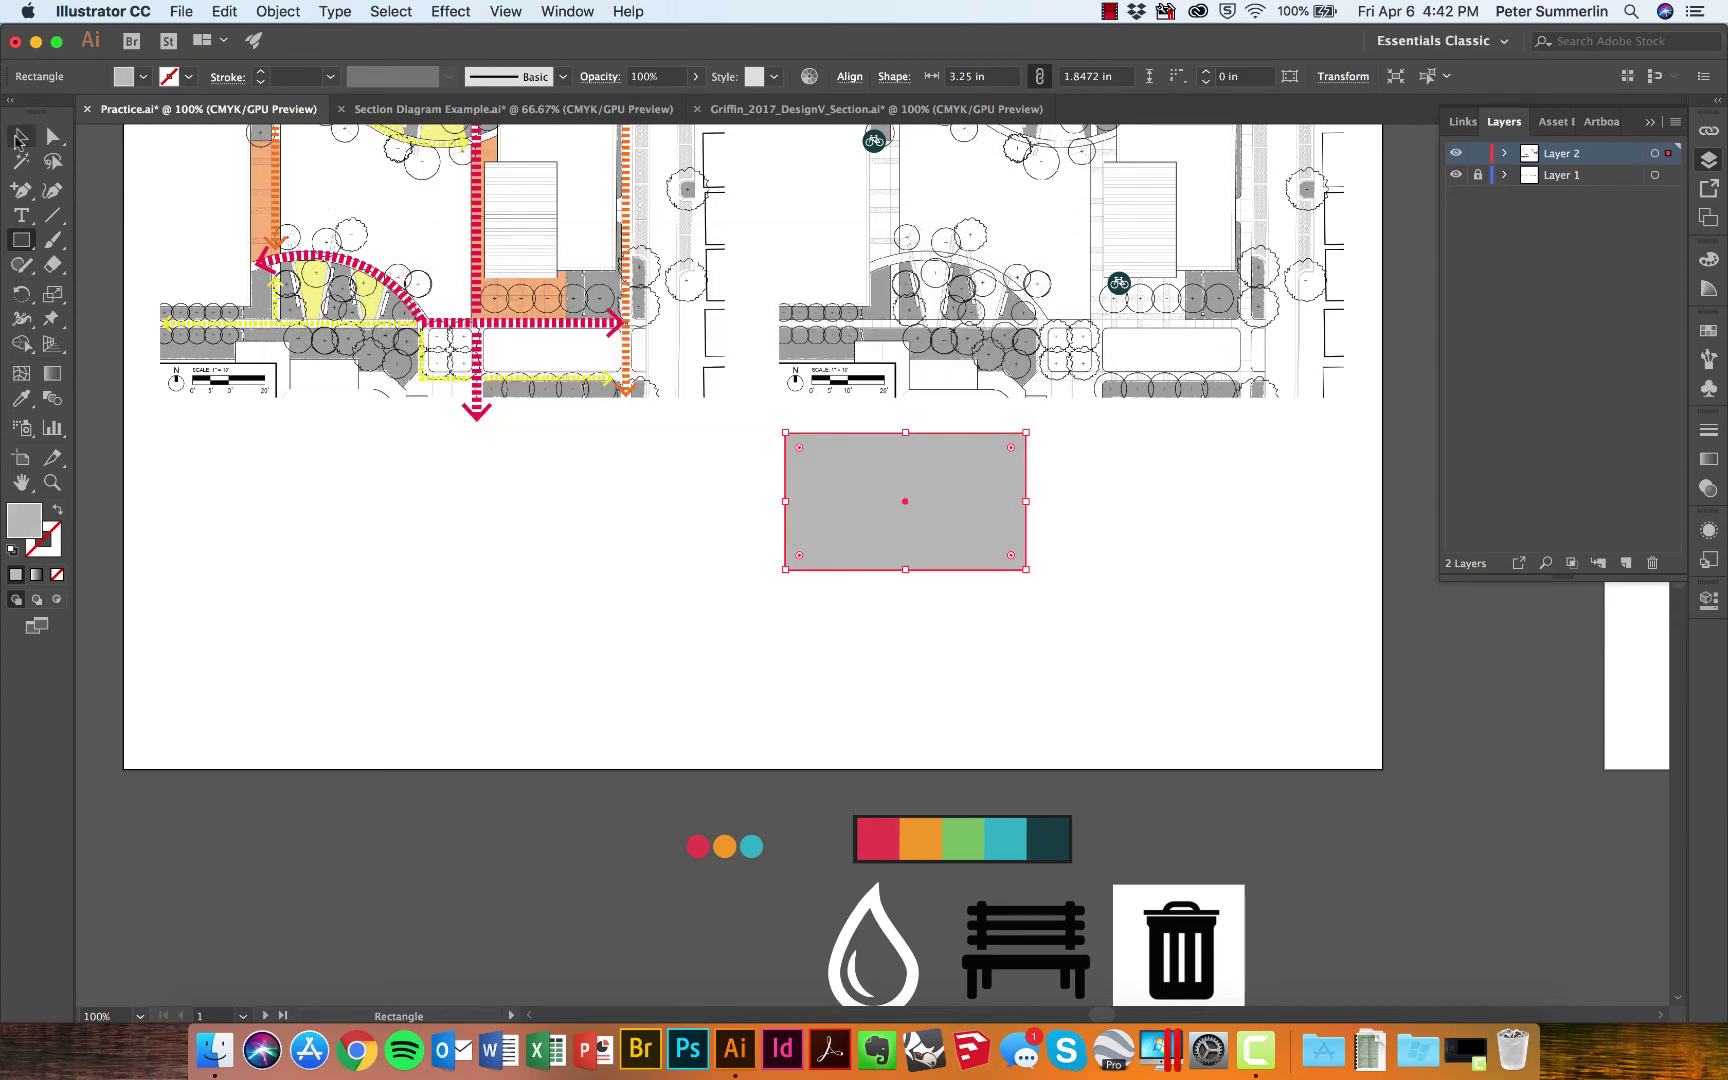
- Duplicate the rectangle into a 2x2 grid and position it under the right site plan
click(20, 138)
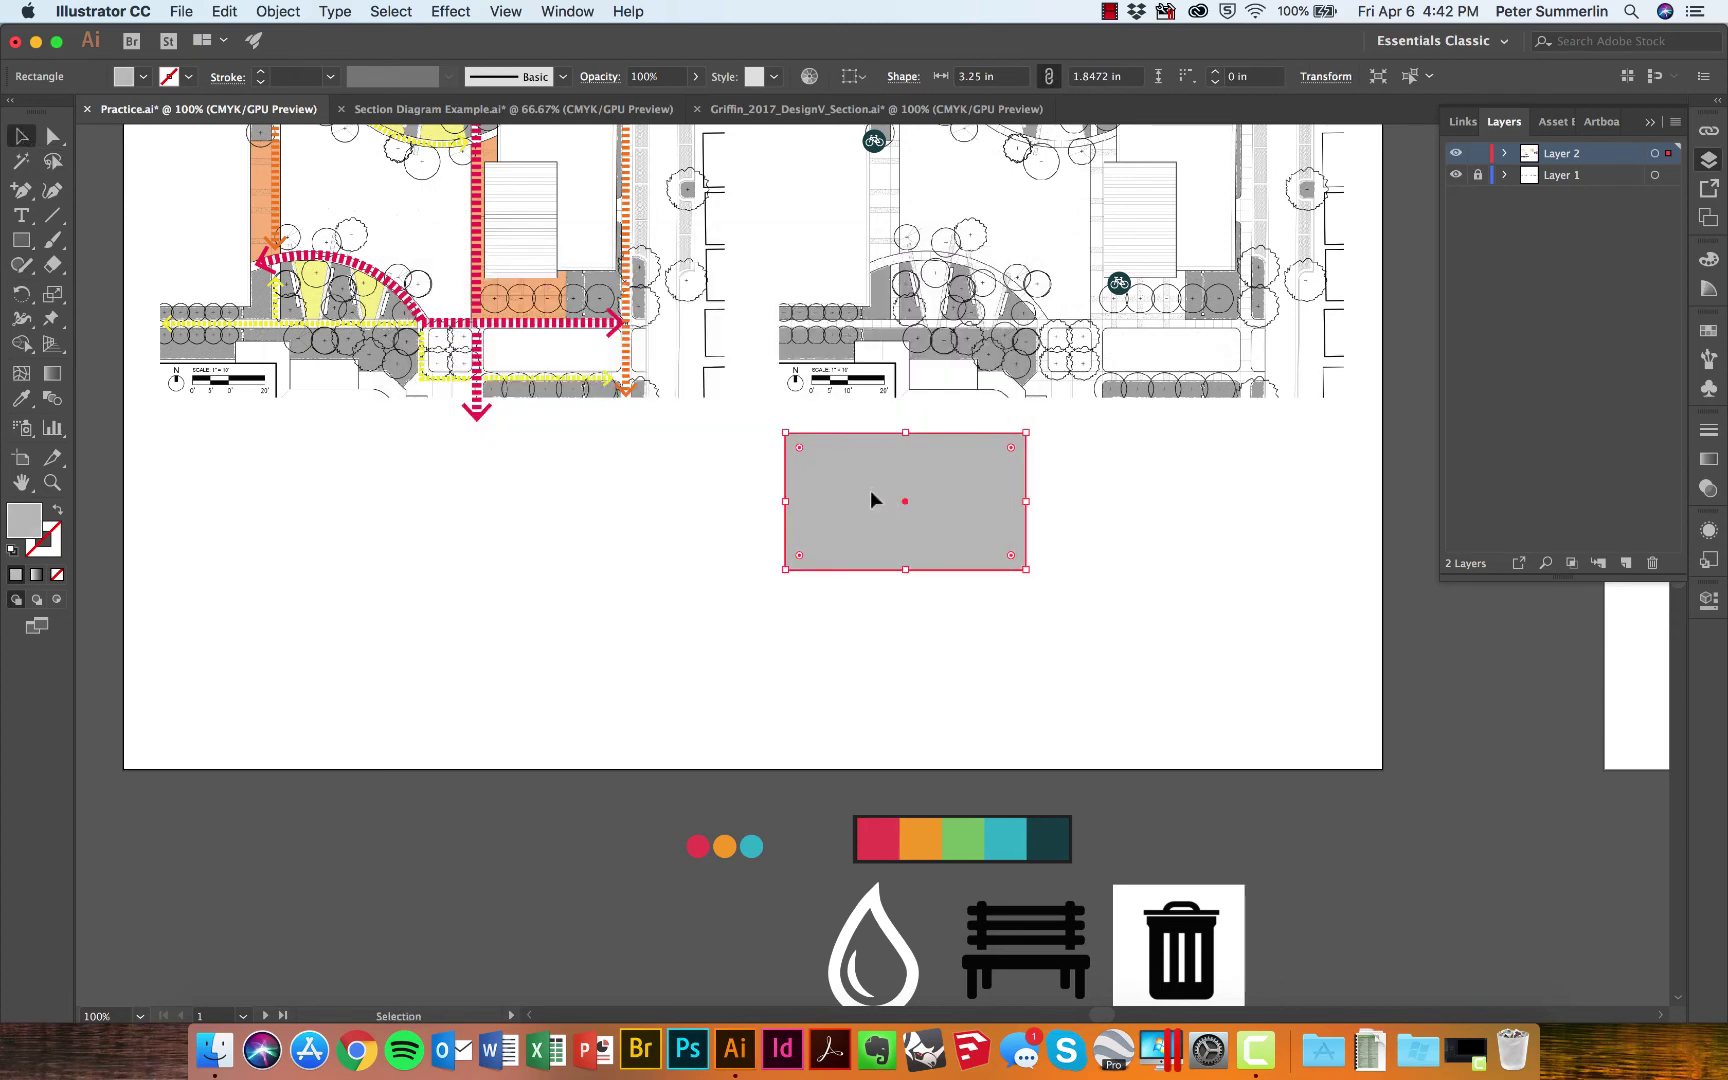
drag(871, 497, 1170, 514)
drag(1184, 613, 960, 545)
drag(1147, 497, 1163, 652)
drag(1350, 520, 923, 624)
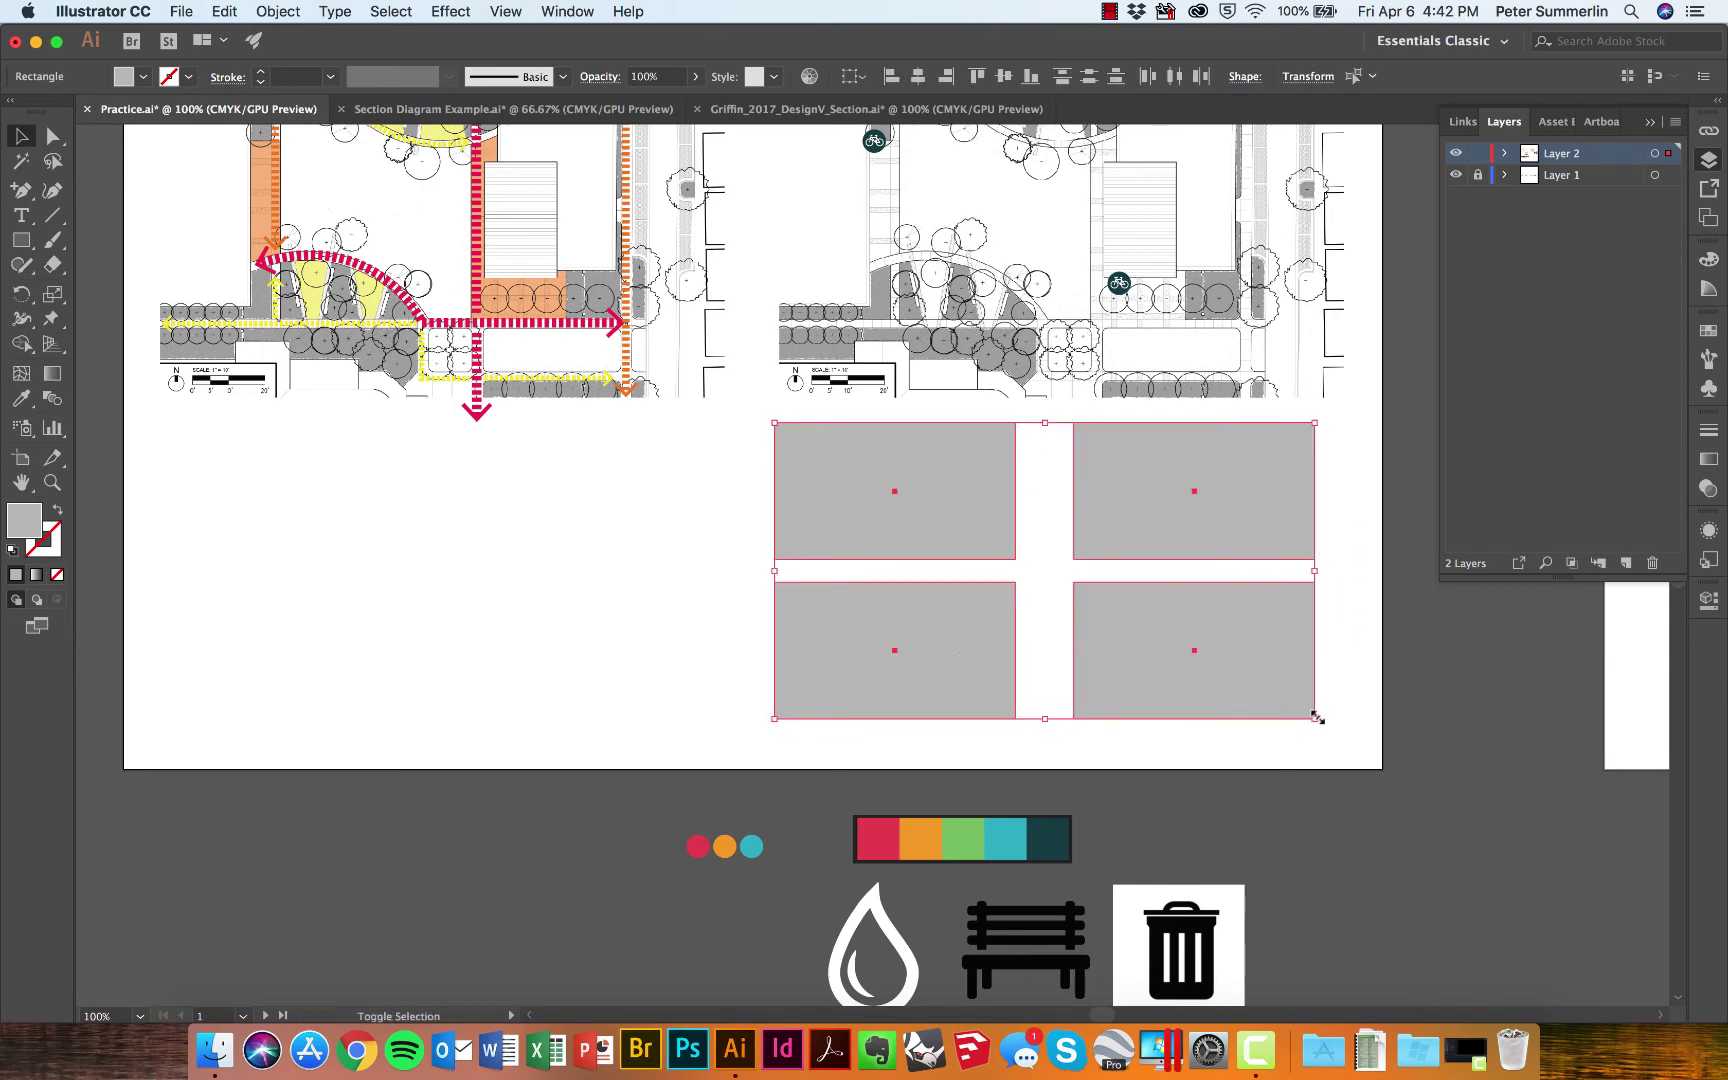
drag(1313, 717, 1289, 705)
click(1230, 768)
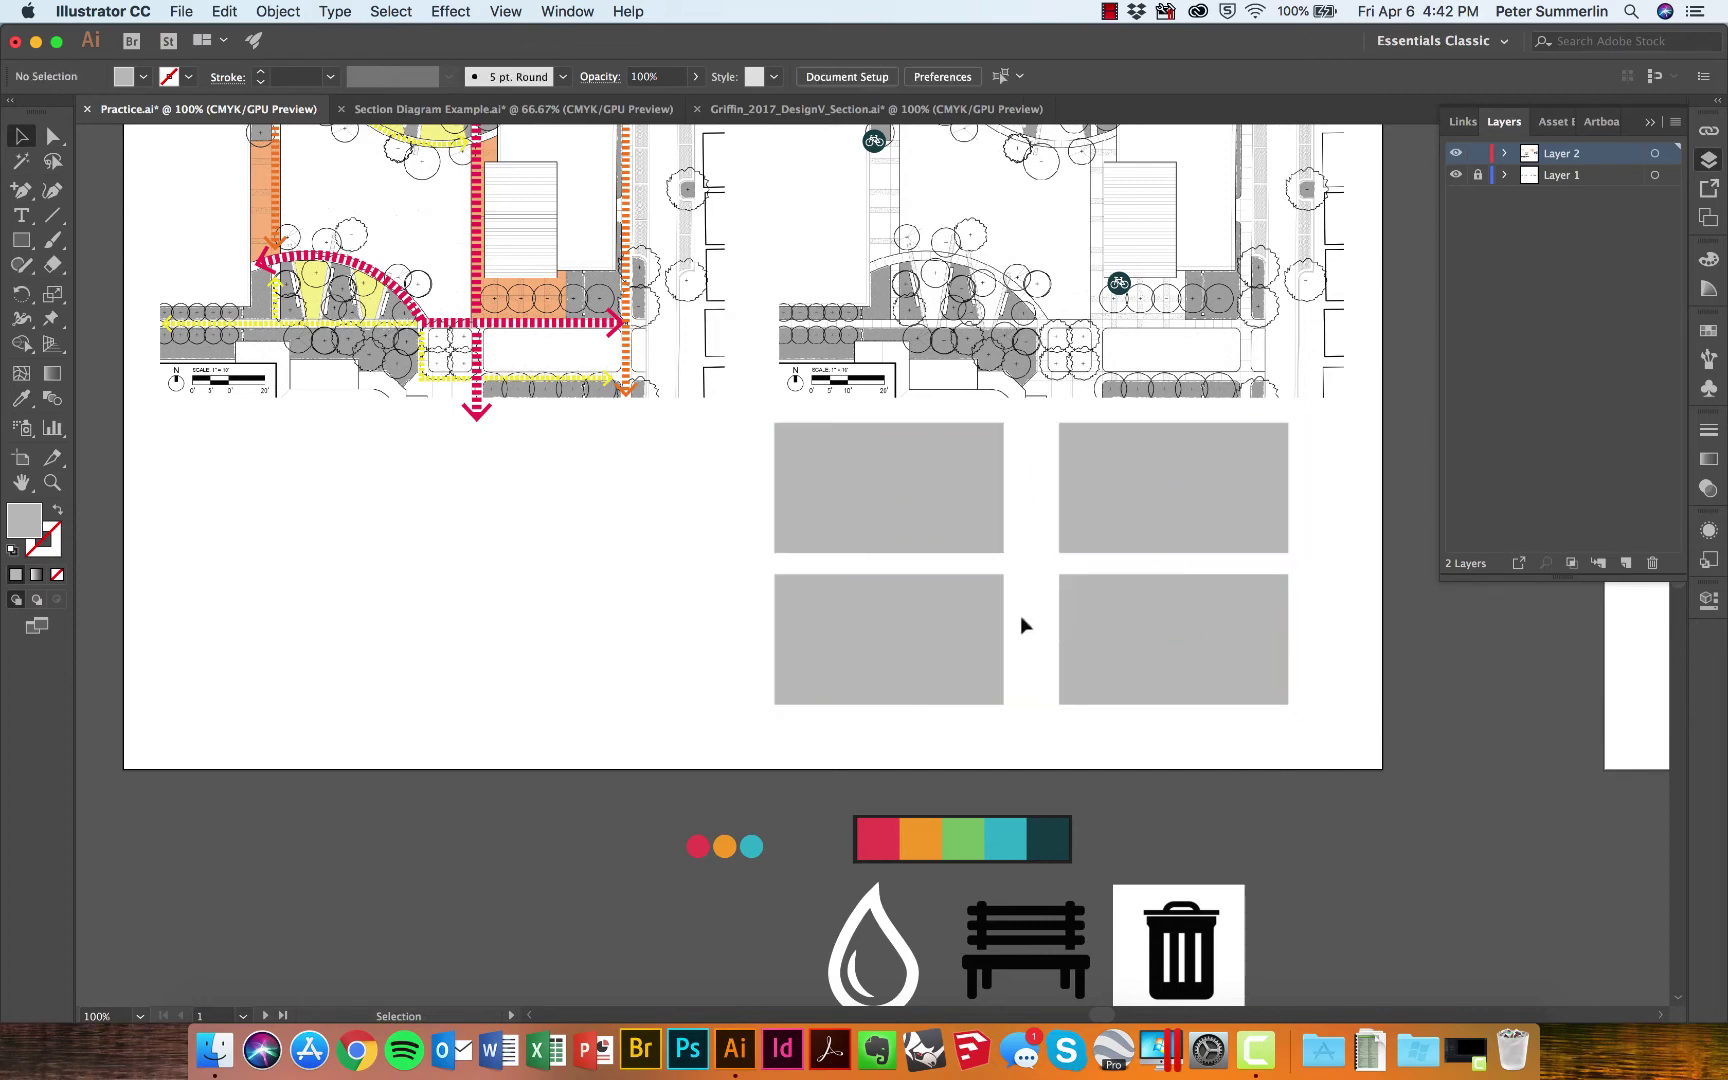
- Bring the bench photo onto the artboard, scaled to about 3.34 in over the top-left grey rectangle
scroll(1120, 324, up, 5)
scroll(1012, 410, down, 8)
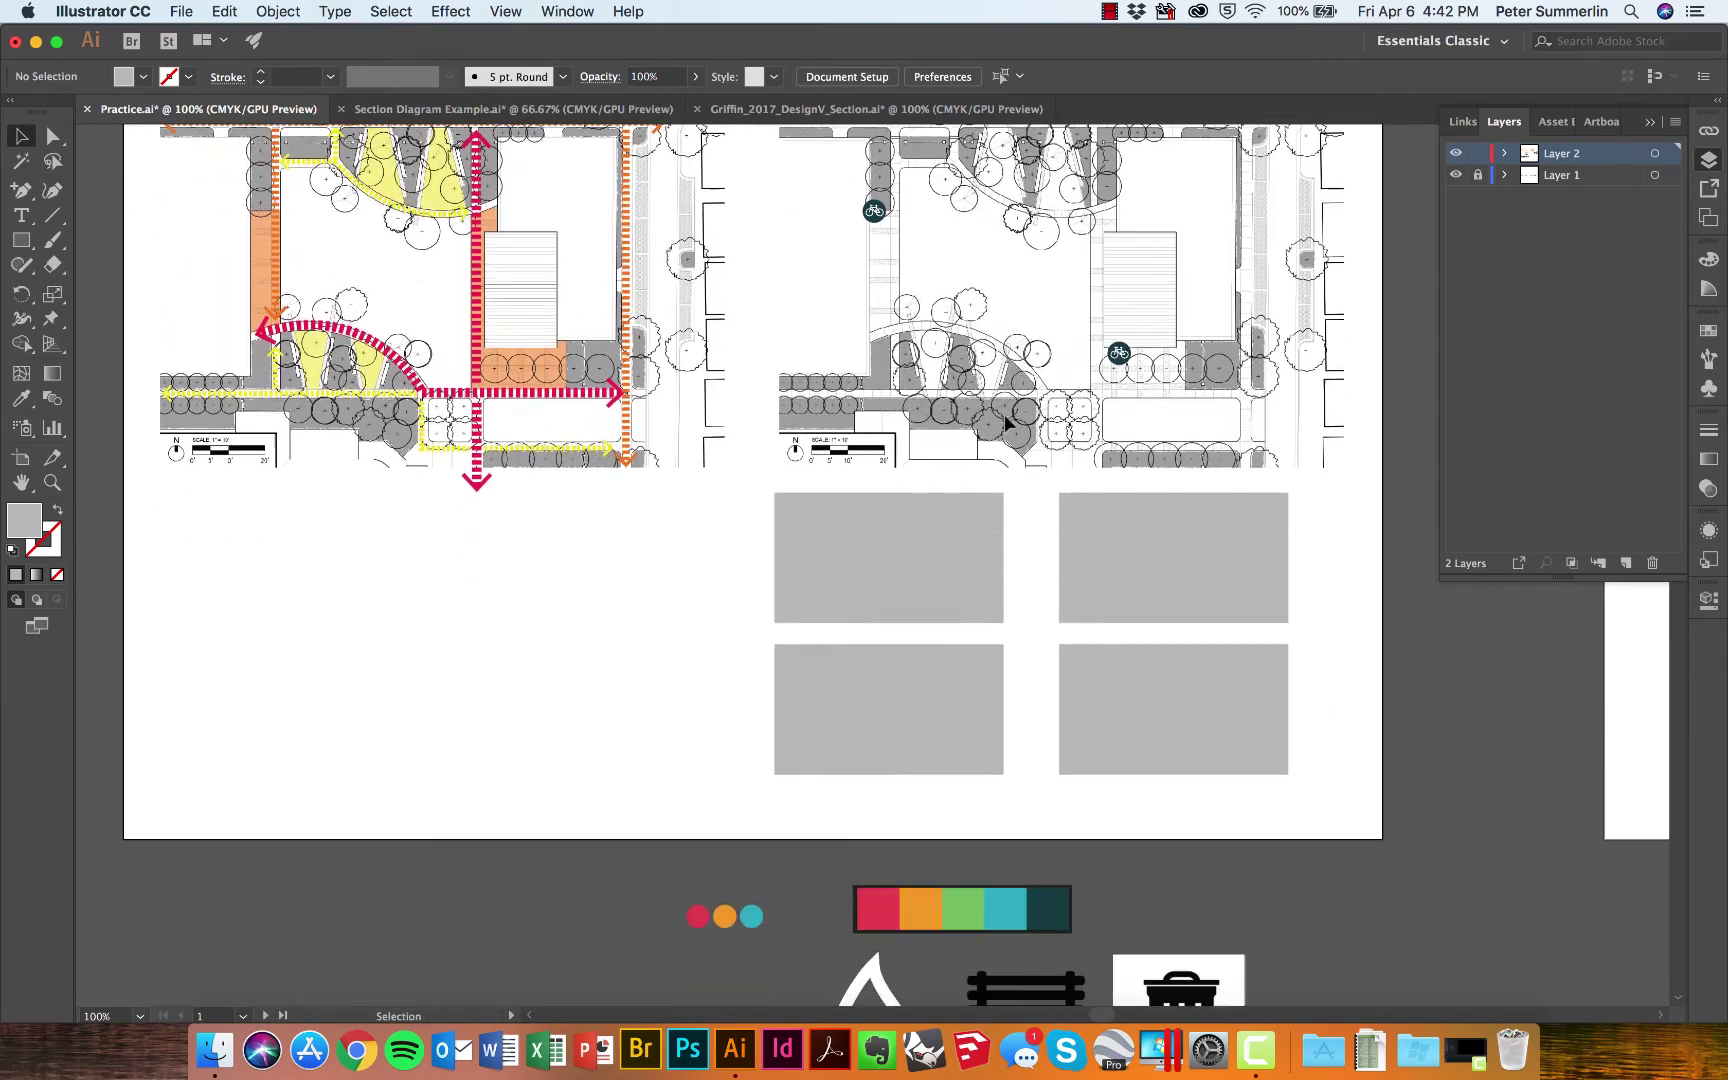
scroll(600, 700, down, 5)
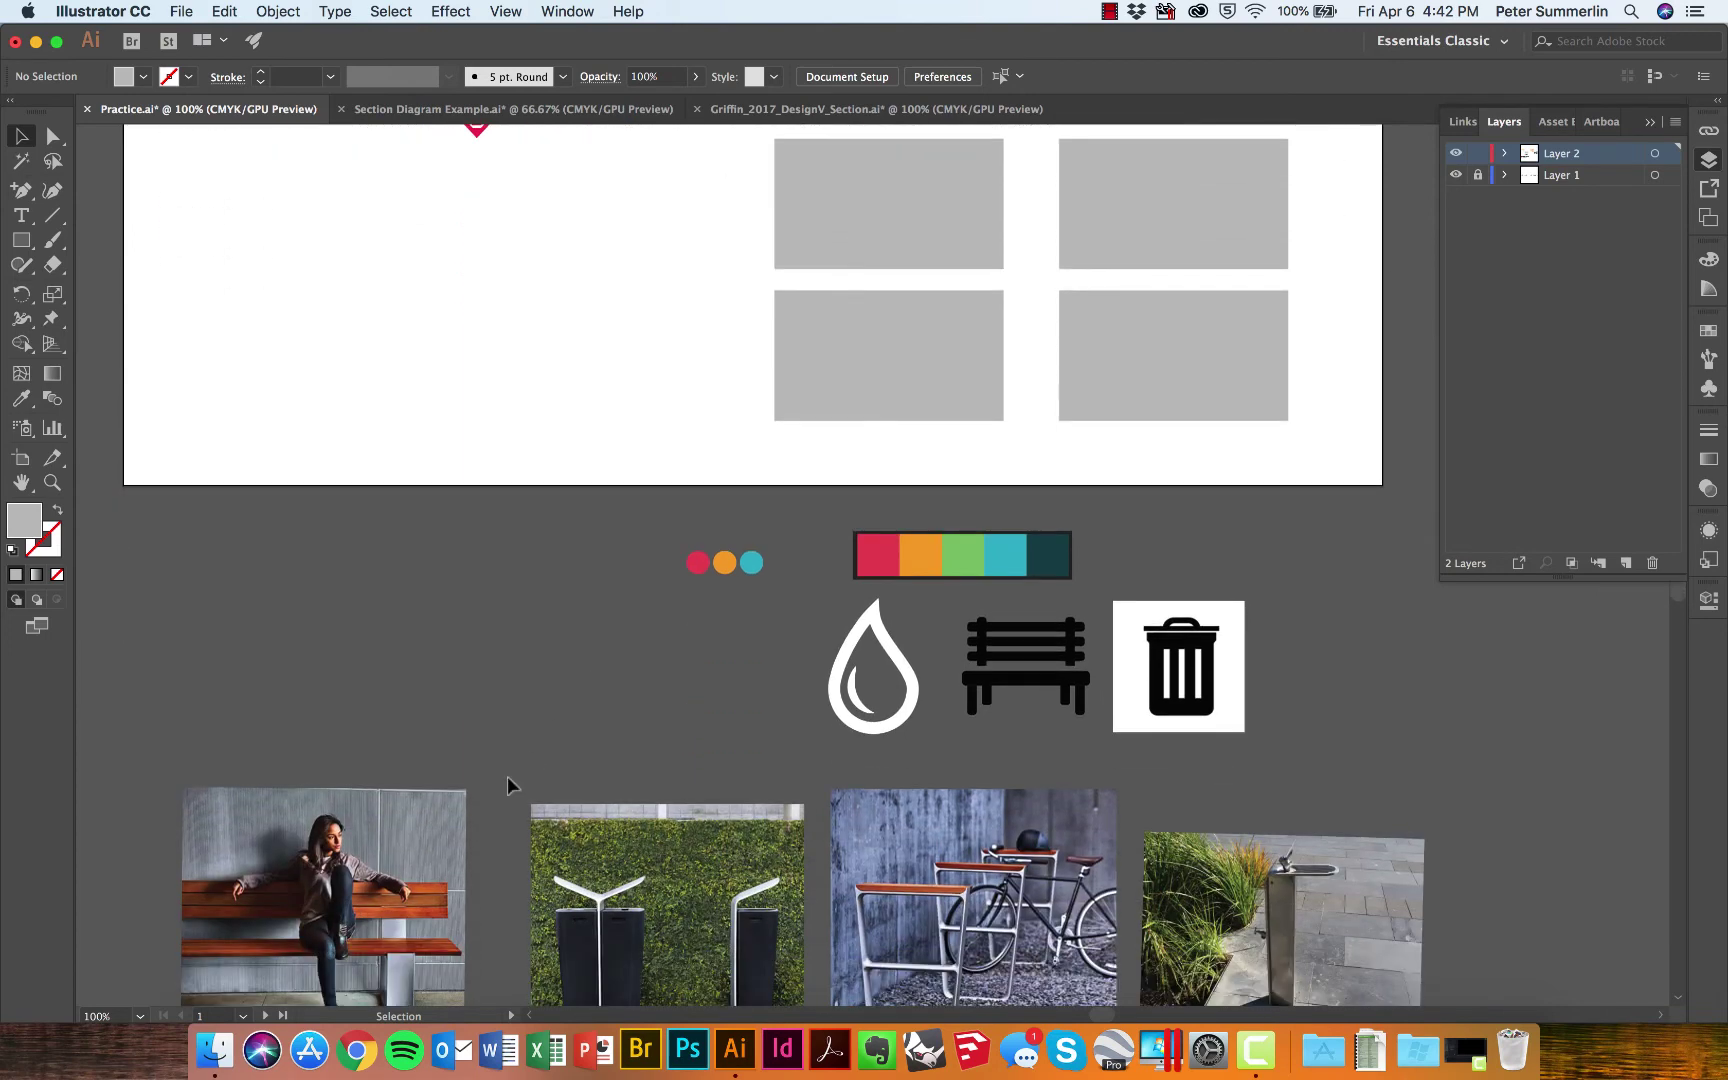
drag(431, 834, 999, 163)
scroll(1030, 262, up, 3)
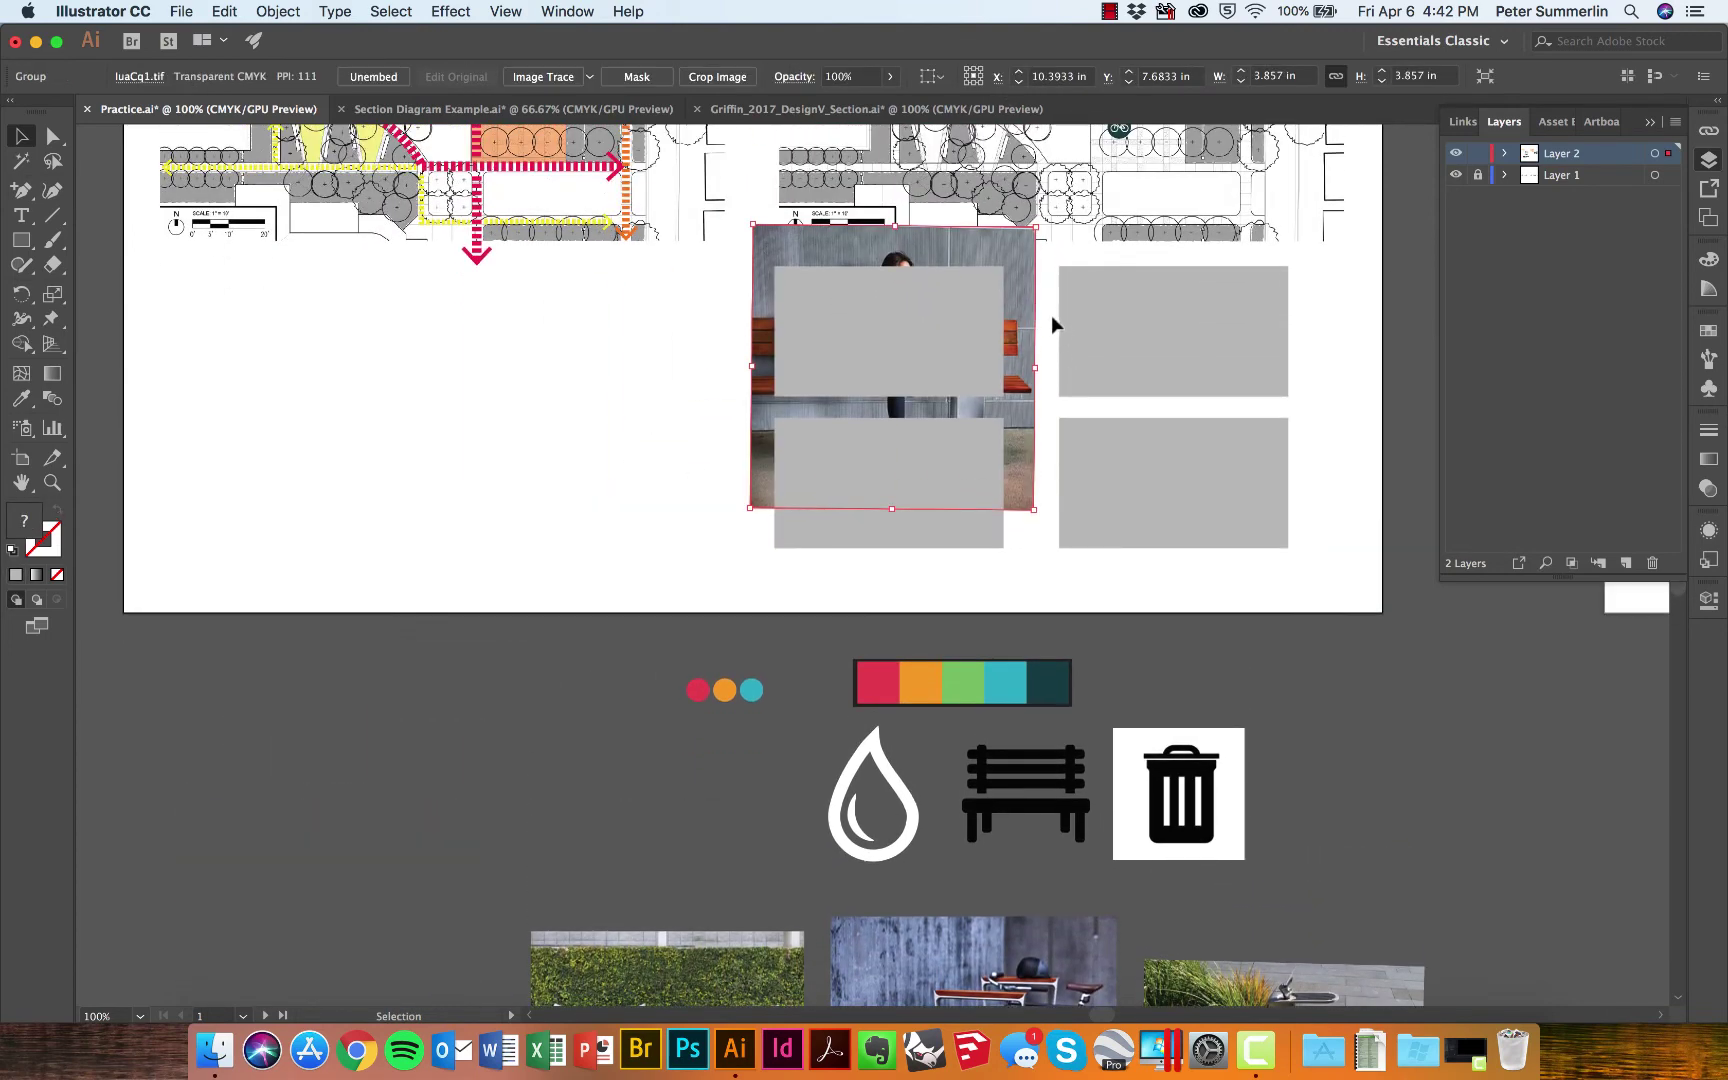
drag(1035, 505, 957, 422)
mouse_move(900, 244)
mouse_down()
mouse_move(963, 240)
mouse_move(918, 234)
mouse_up()
drag(986, 437, 1018, 465)
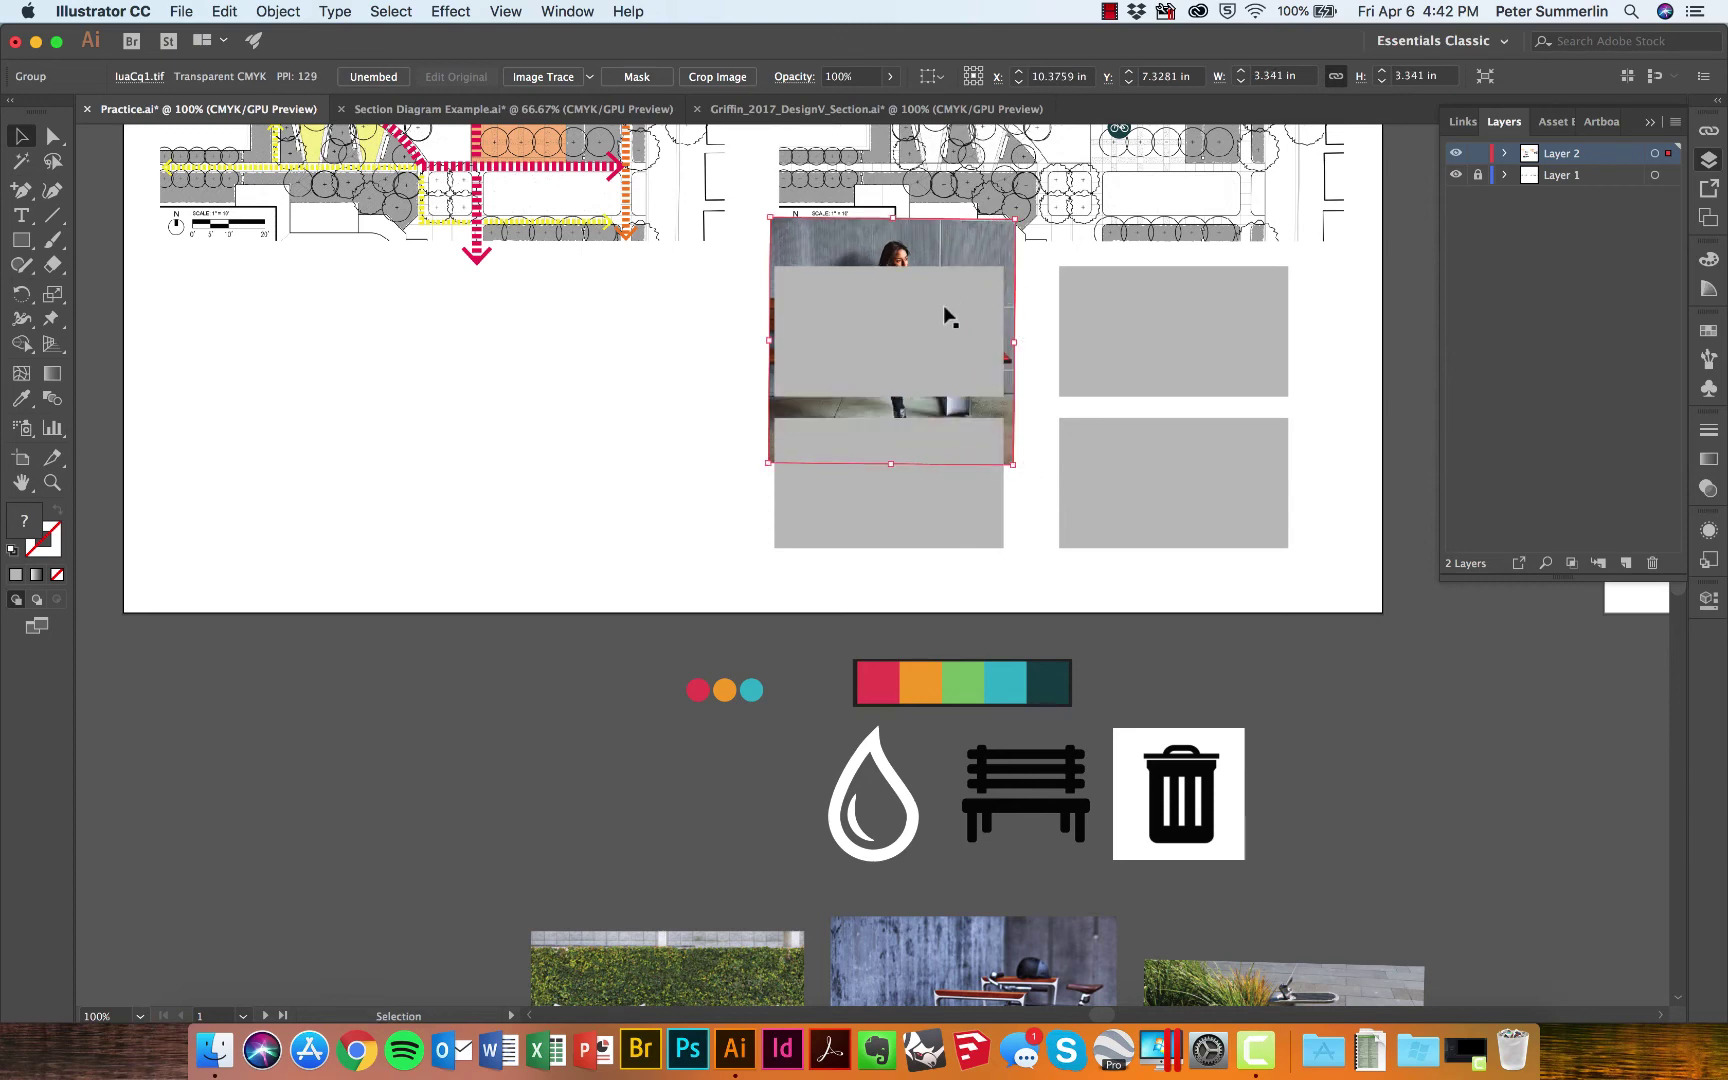
click(968, 312)
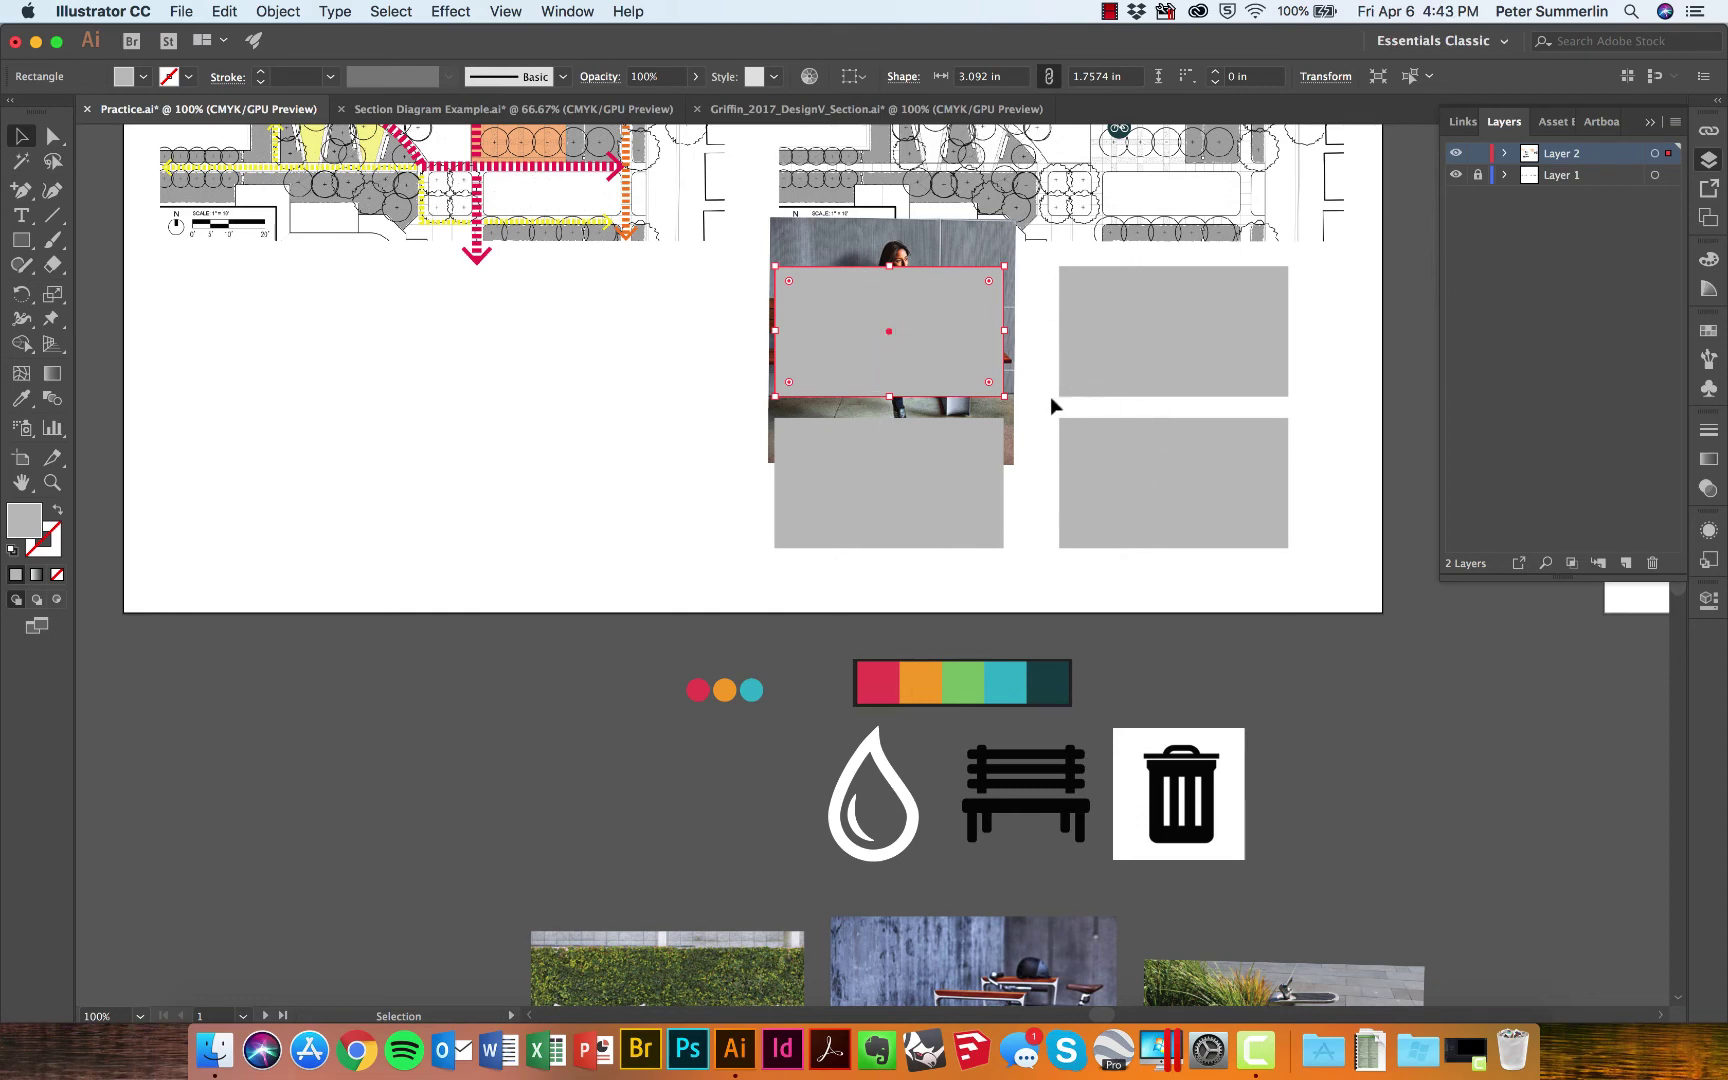
scroll(1050, 398, down, 6)
scroll(1142, 593, up, 7)
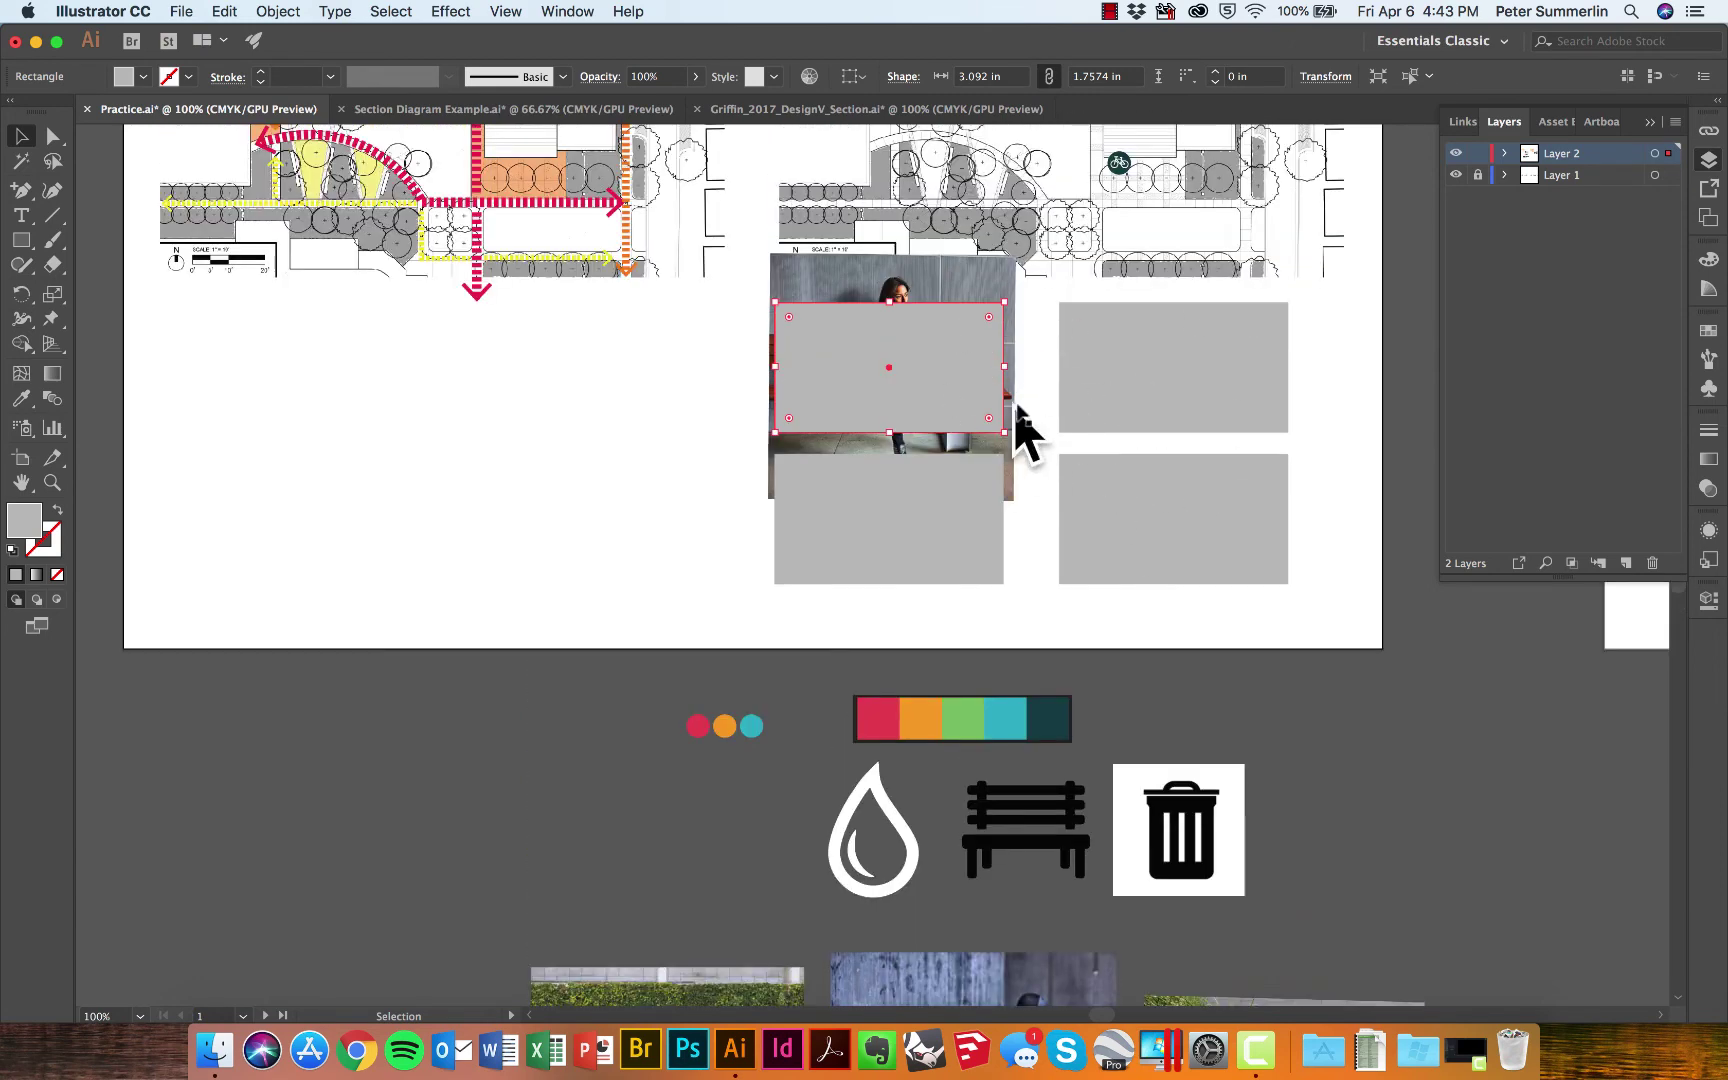
scroll(1080, 350, up, 3)
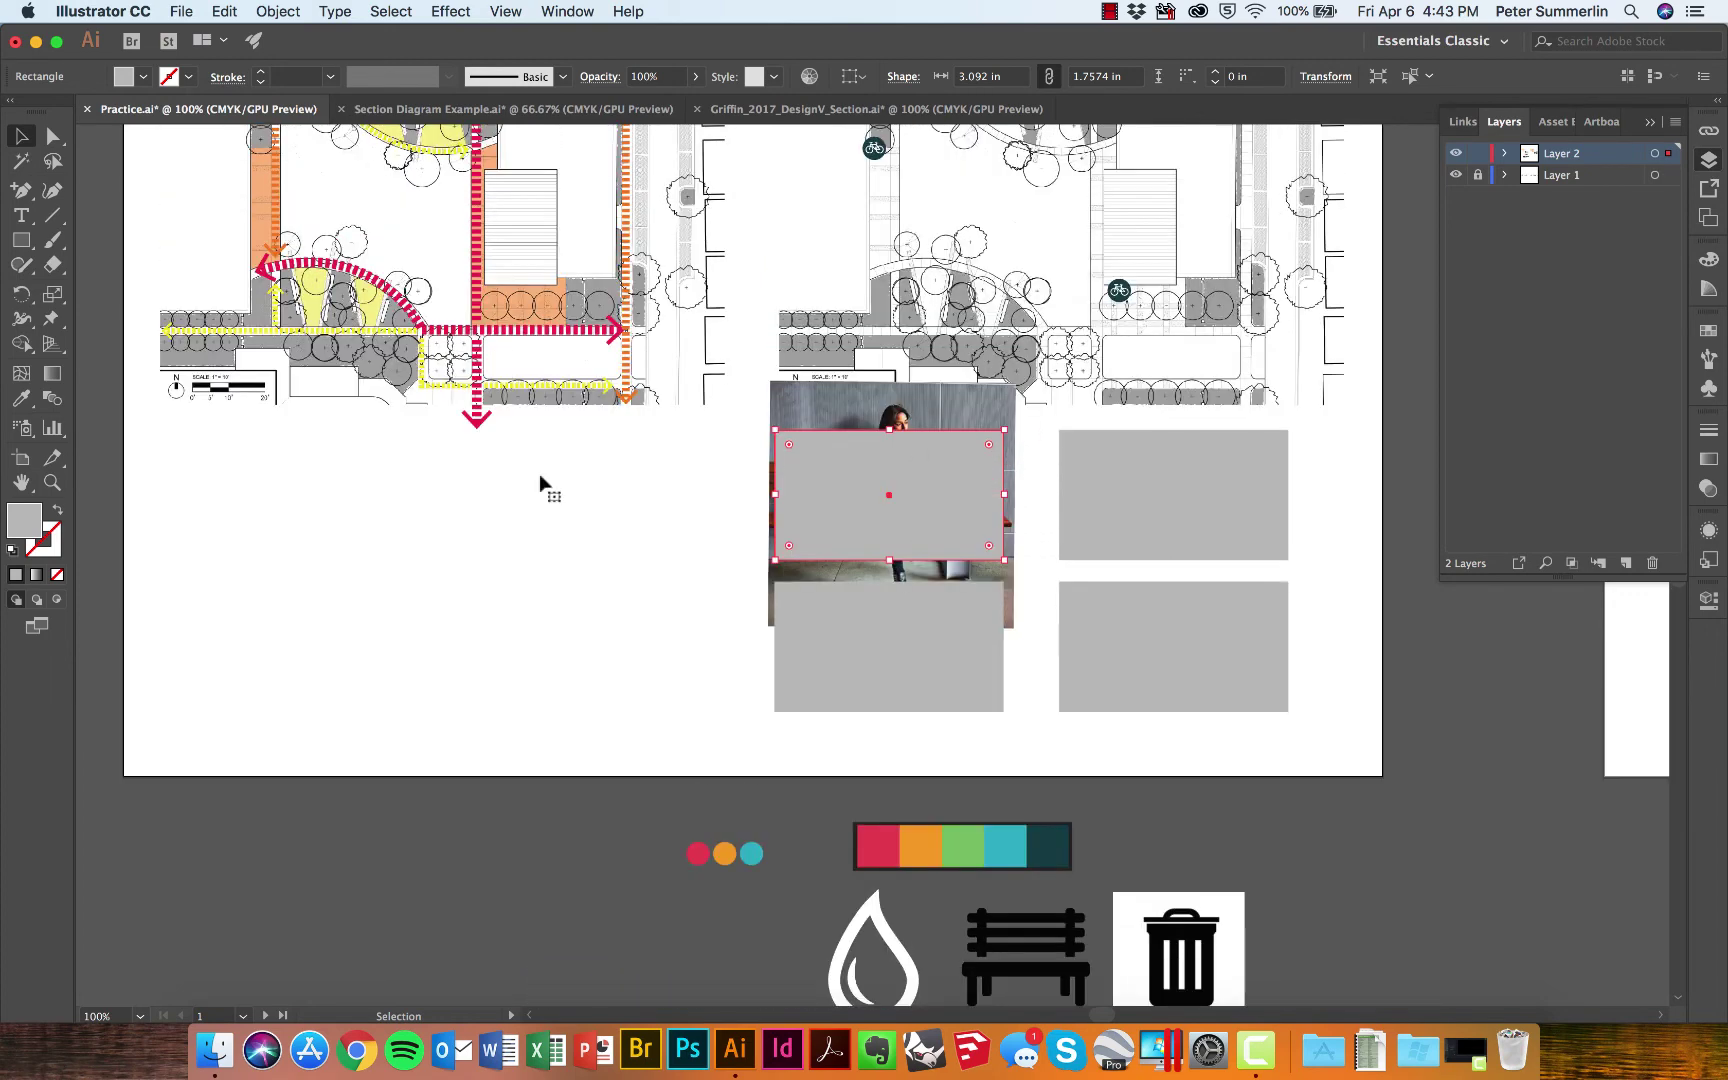
click(1035, 476)
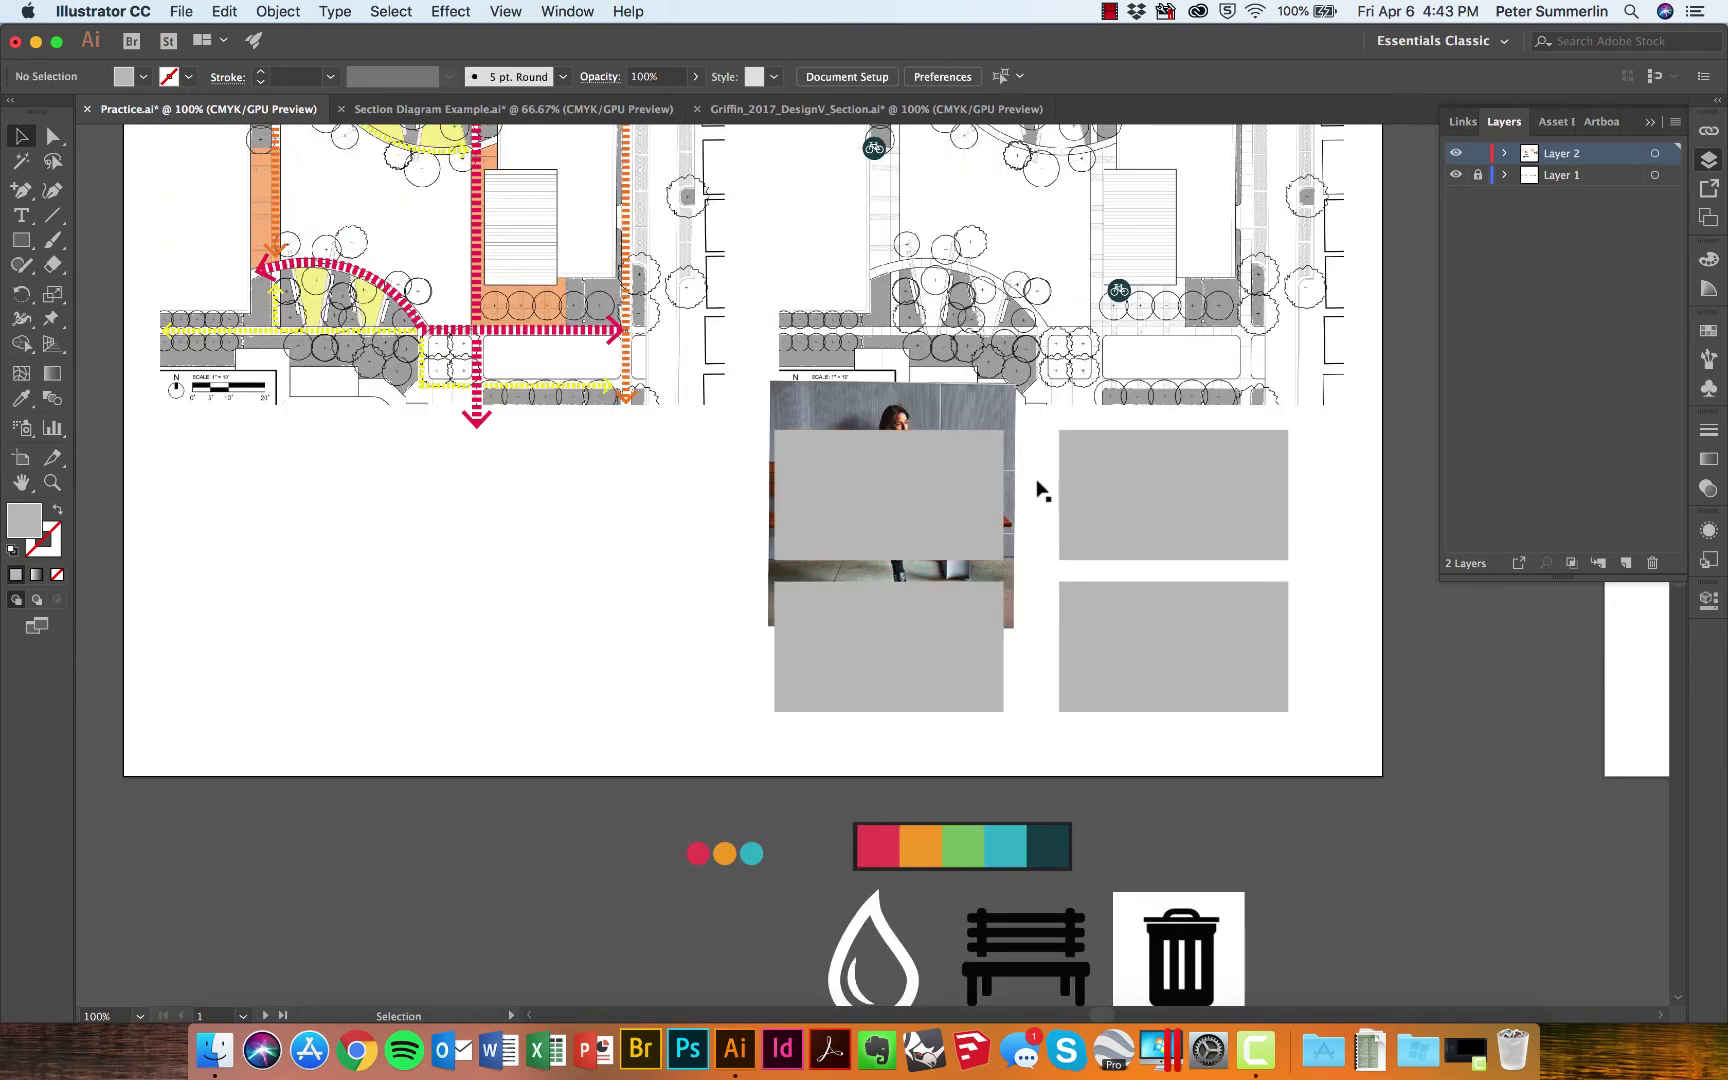
- Select the bench photo with the top-left grey rectangle and apply Make Clipping Mask
click(979, 414)
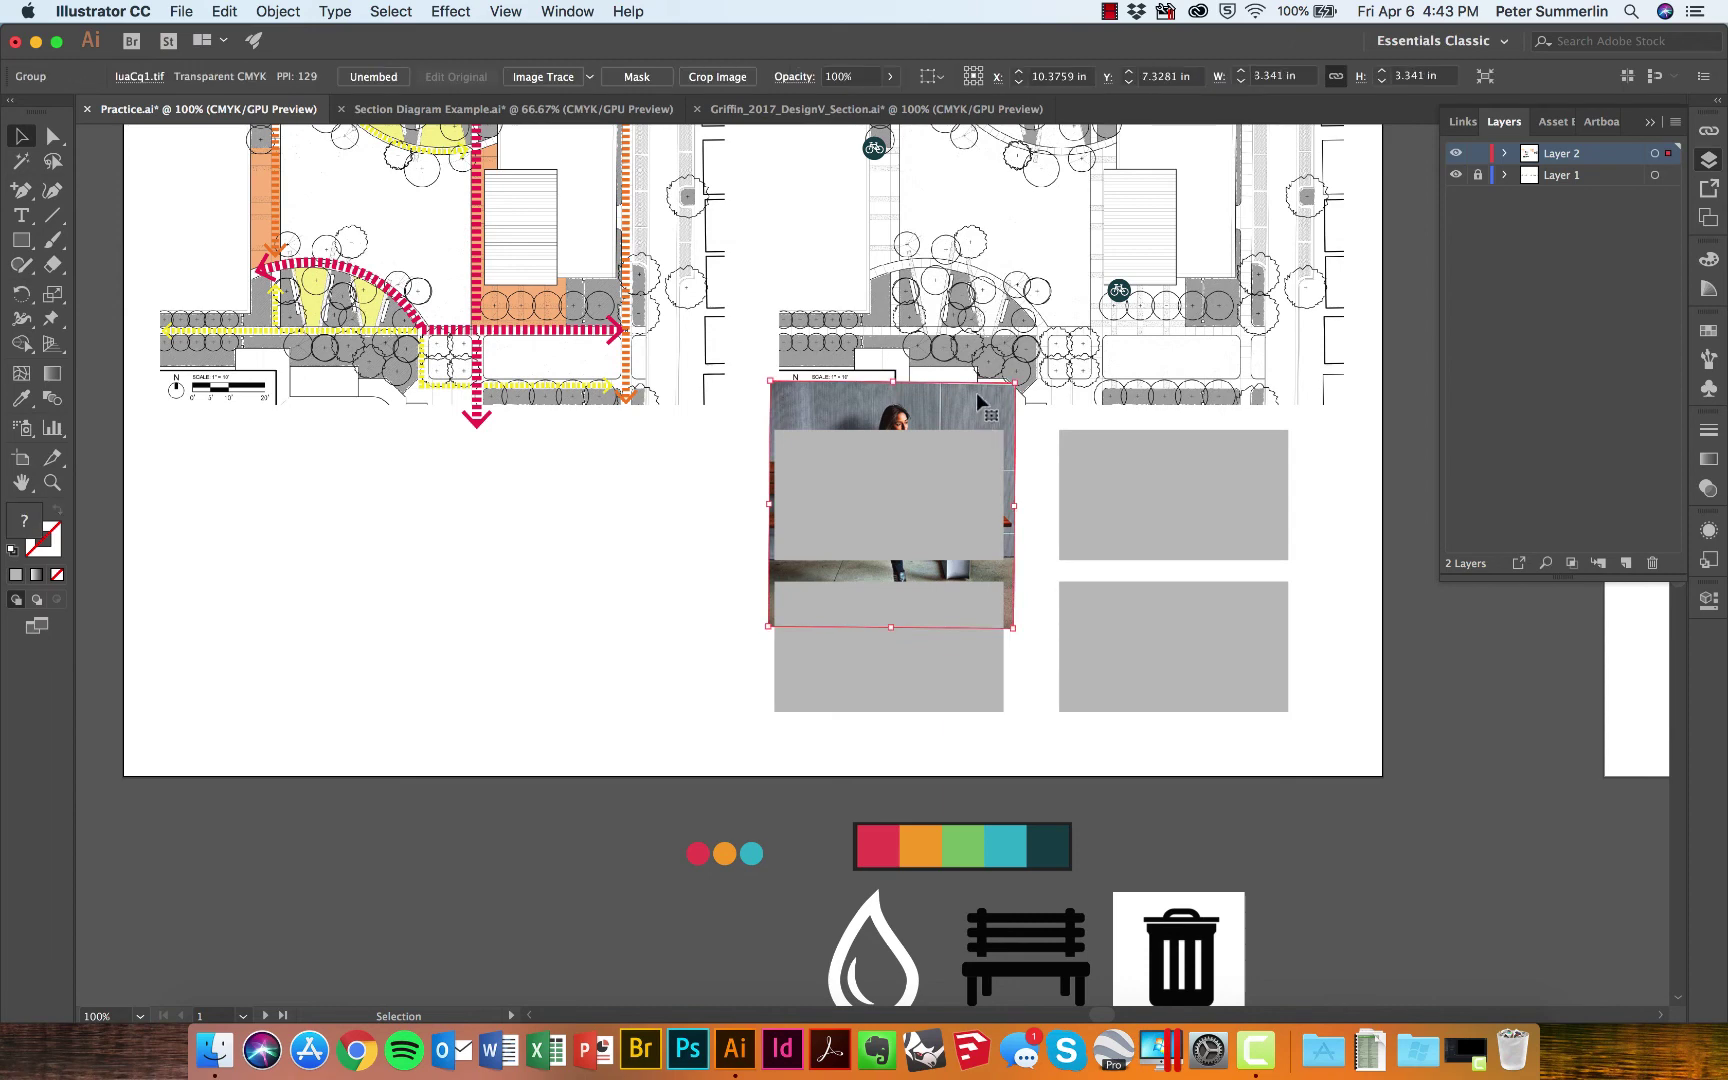
right_click(976, 407)
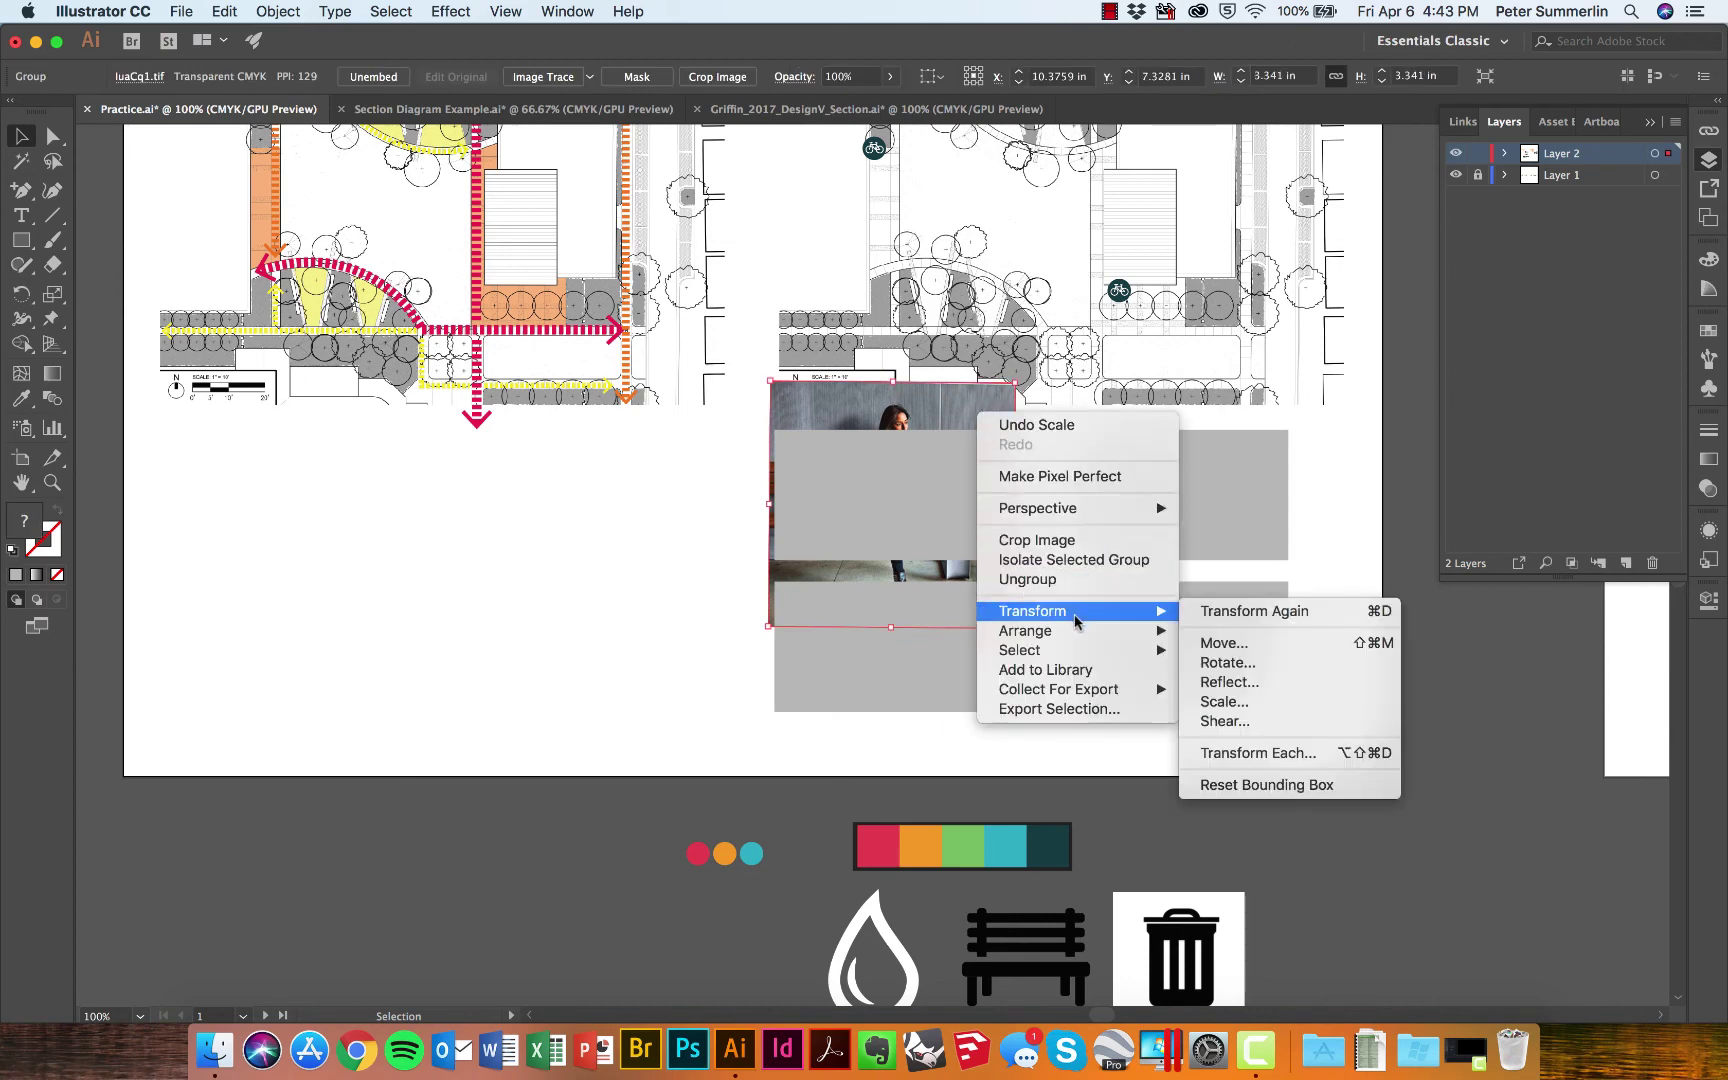
mouse_move(1078, 631)
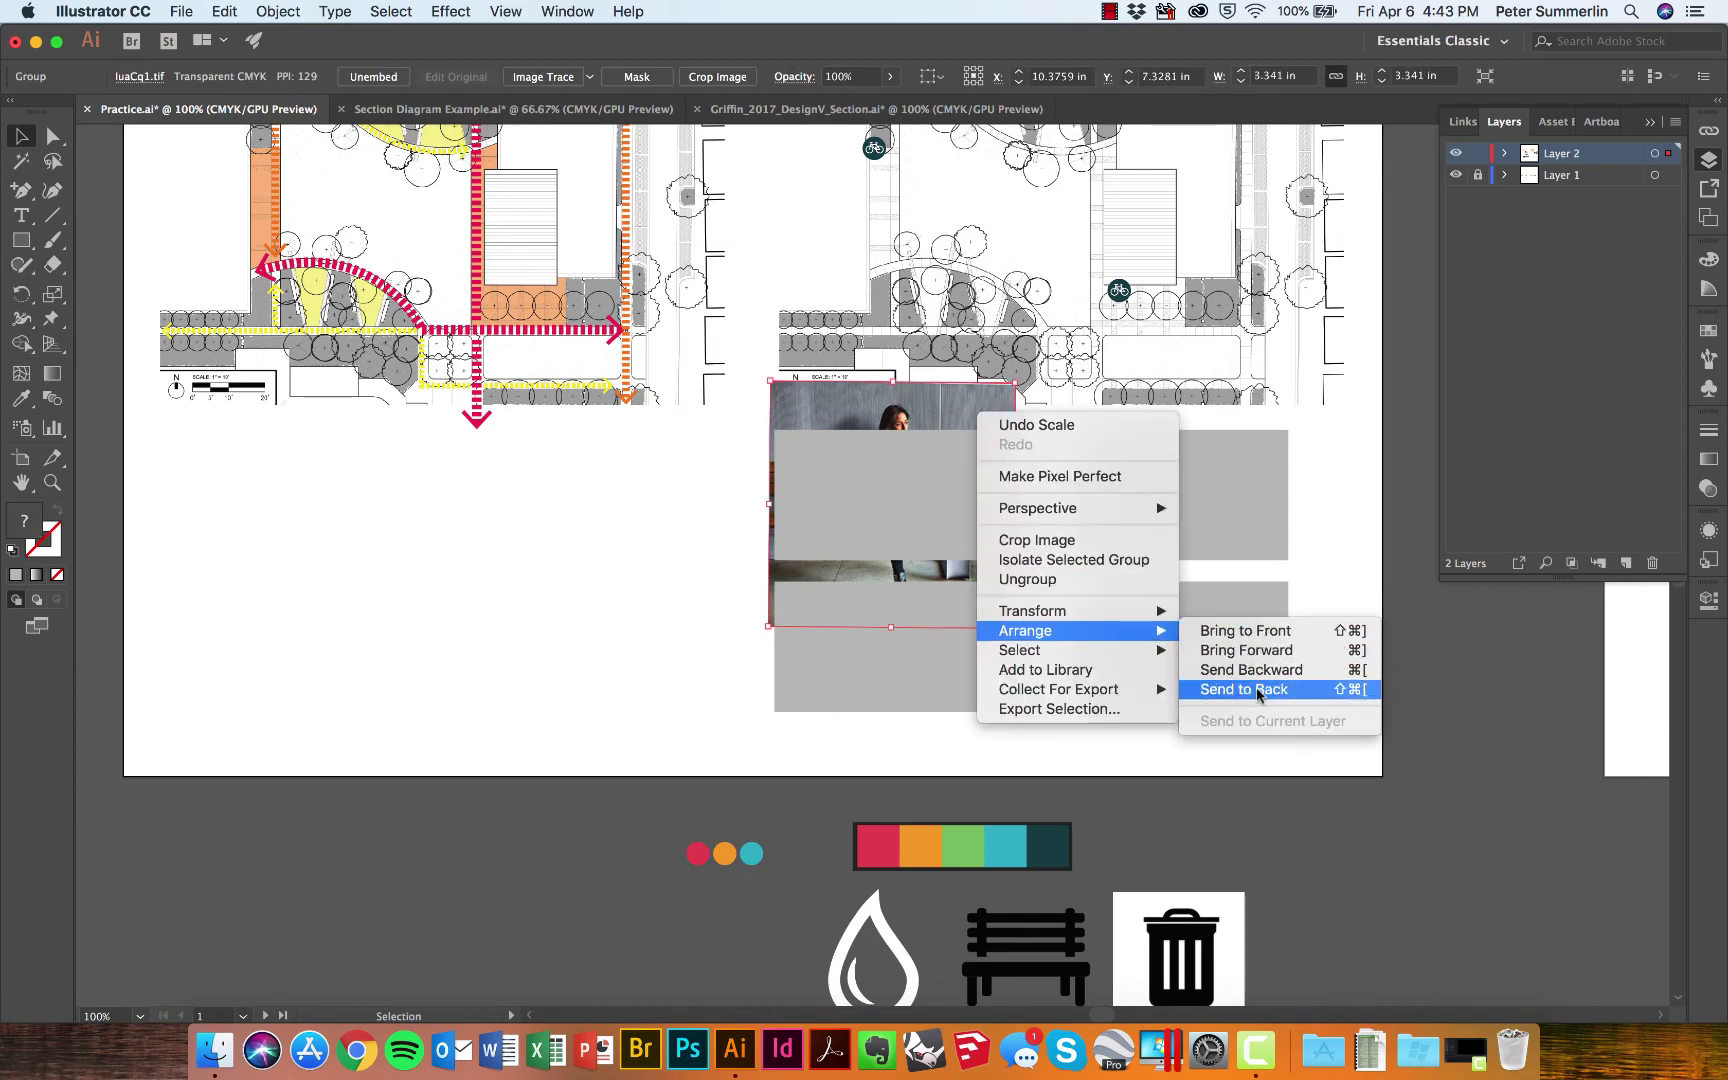
click(1320, 512)
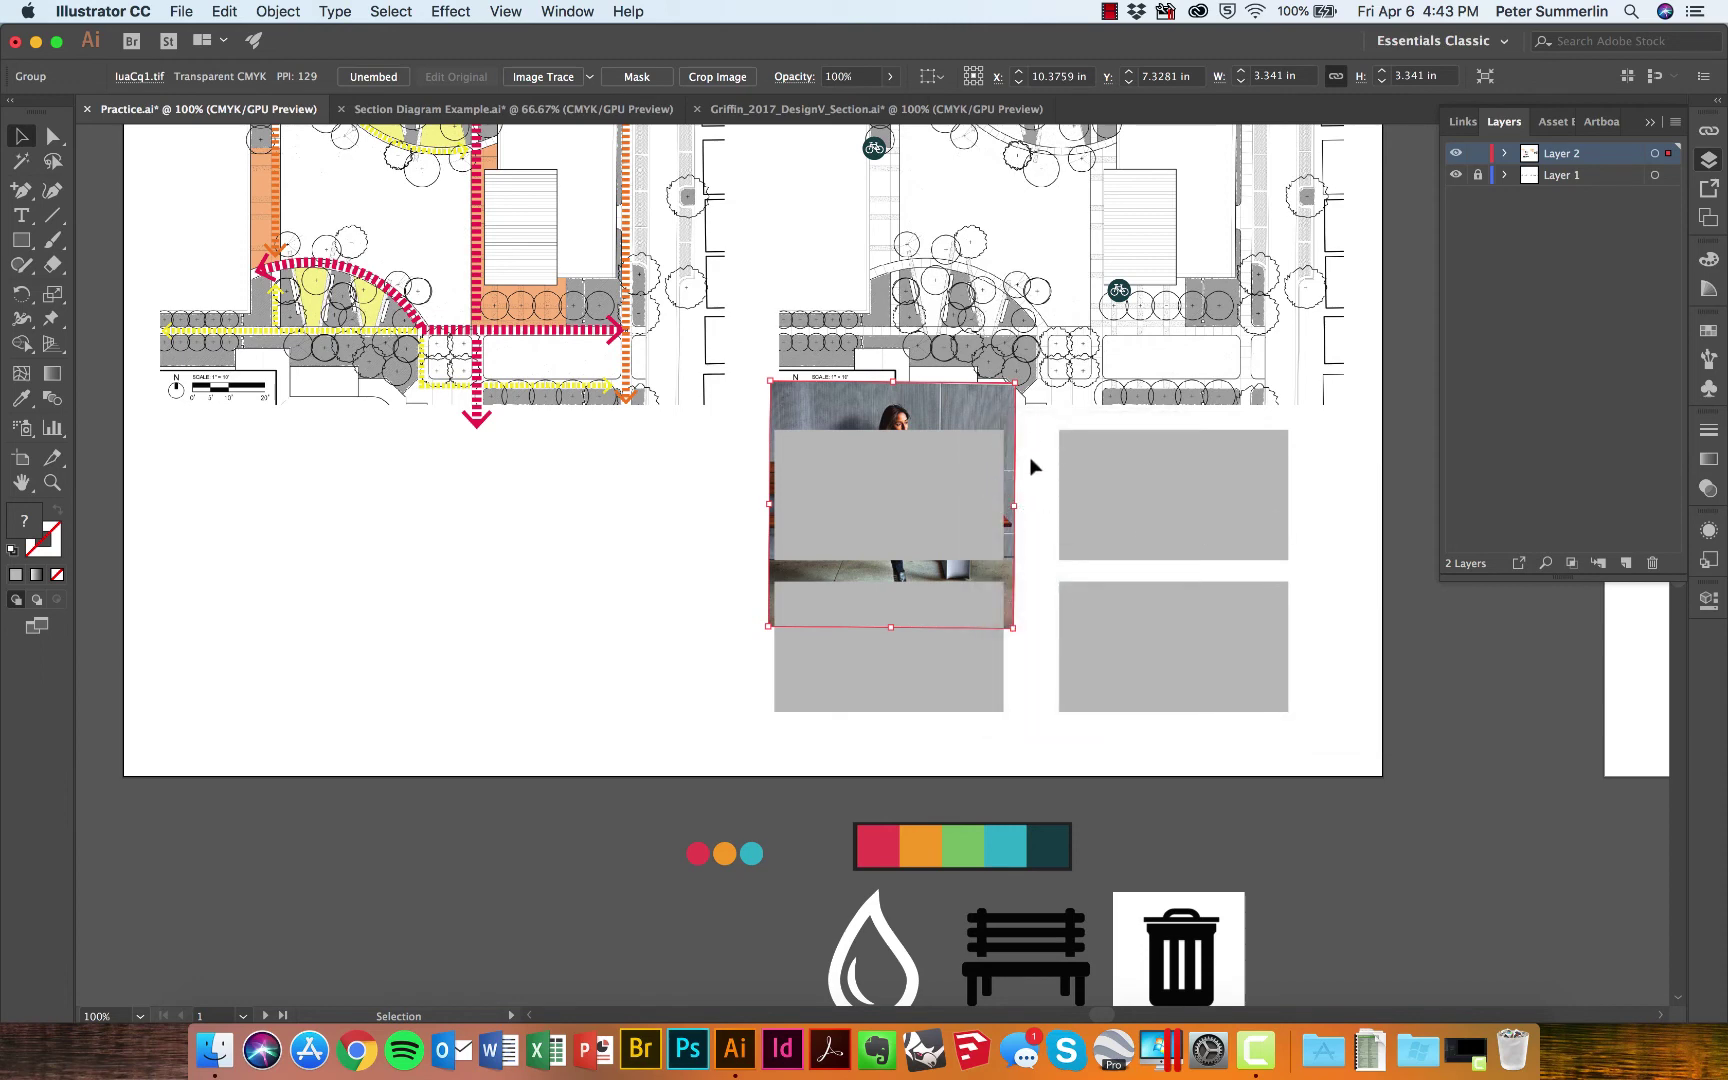
shift+click(965, 486)
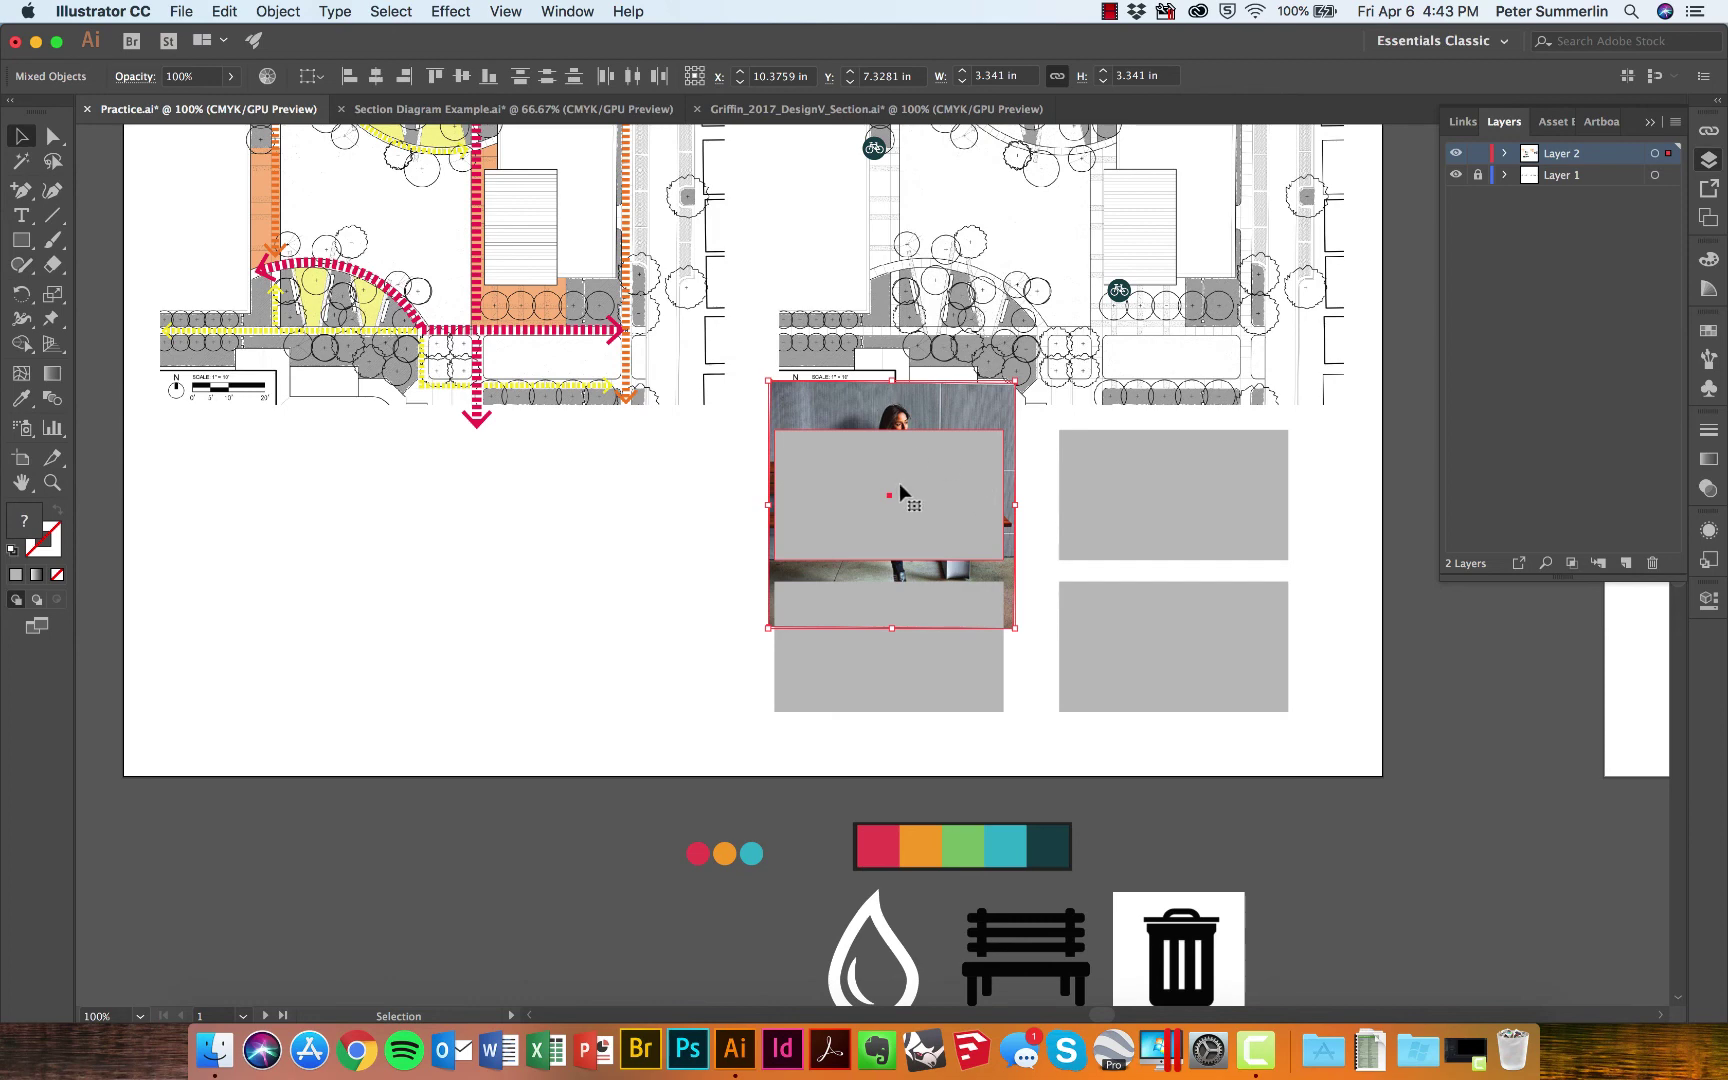
right_click(971, 460)
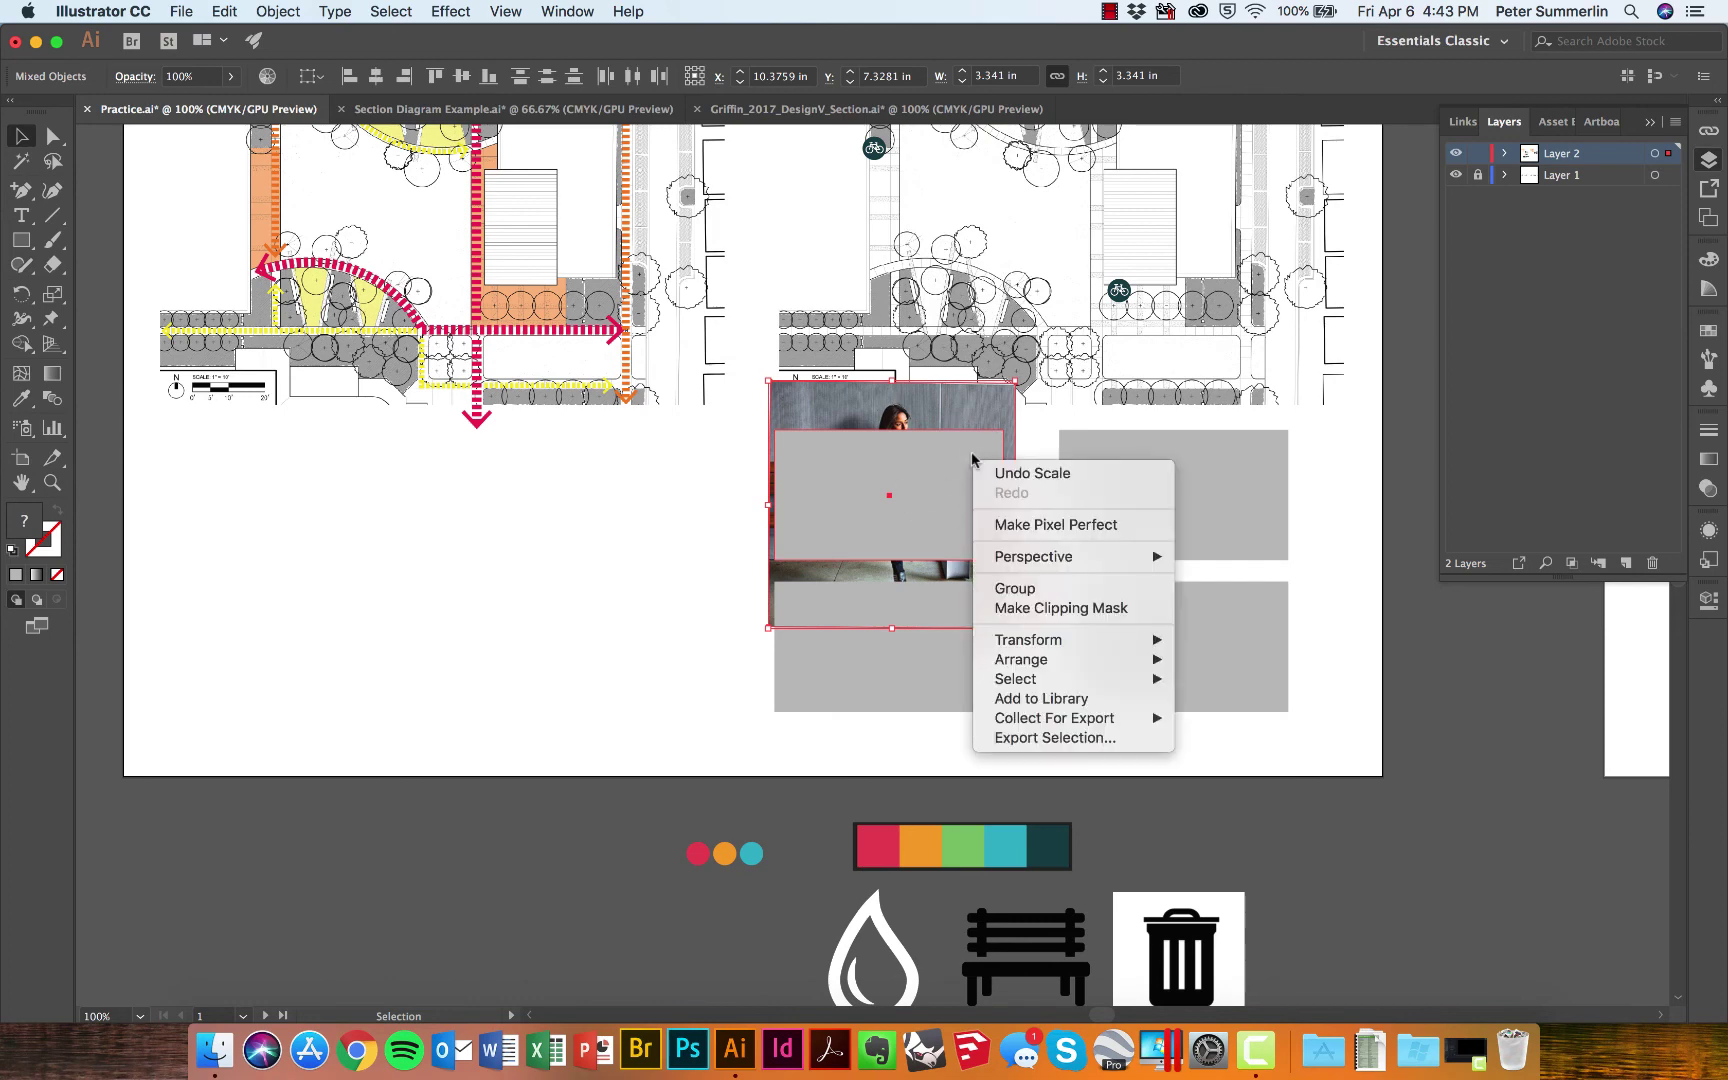
click(1053, 610)
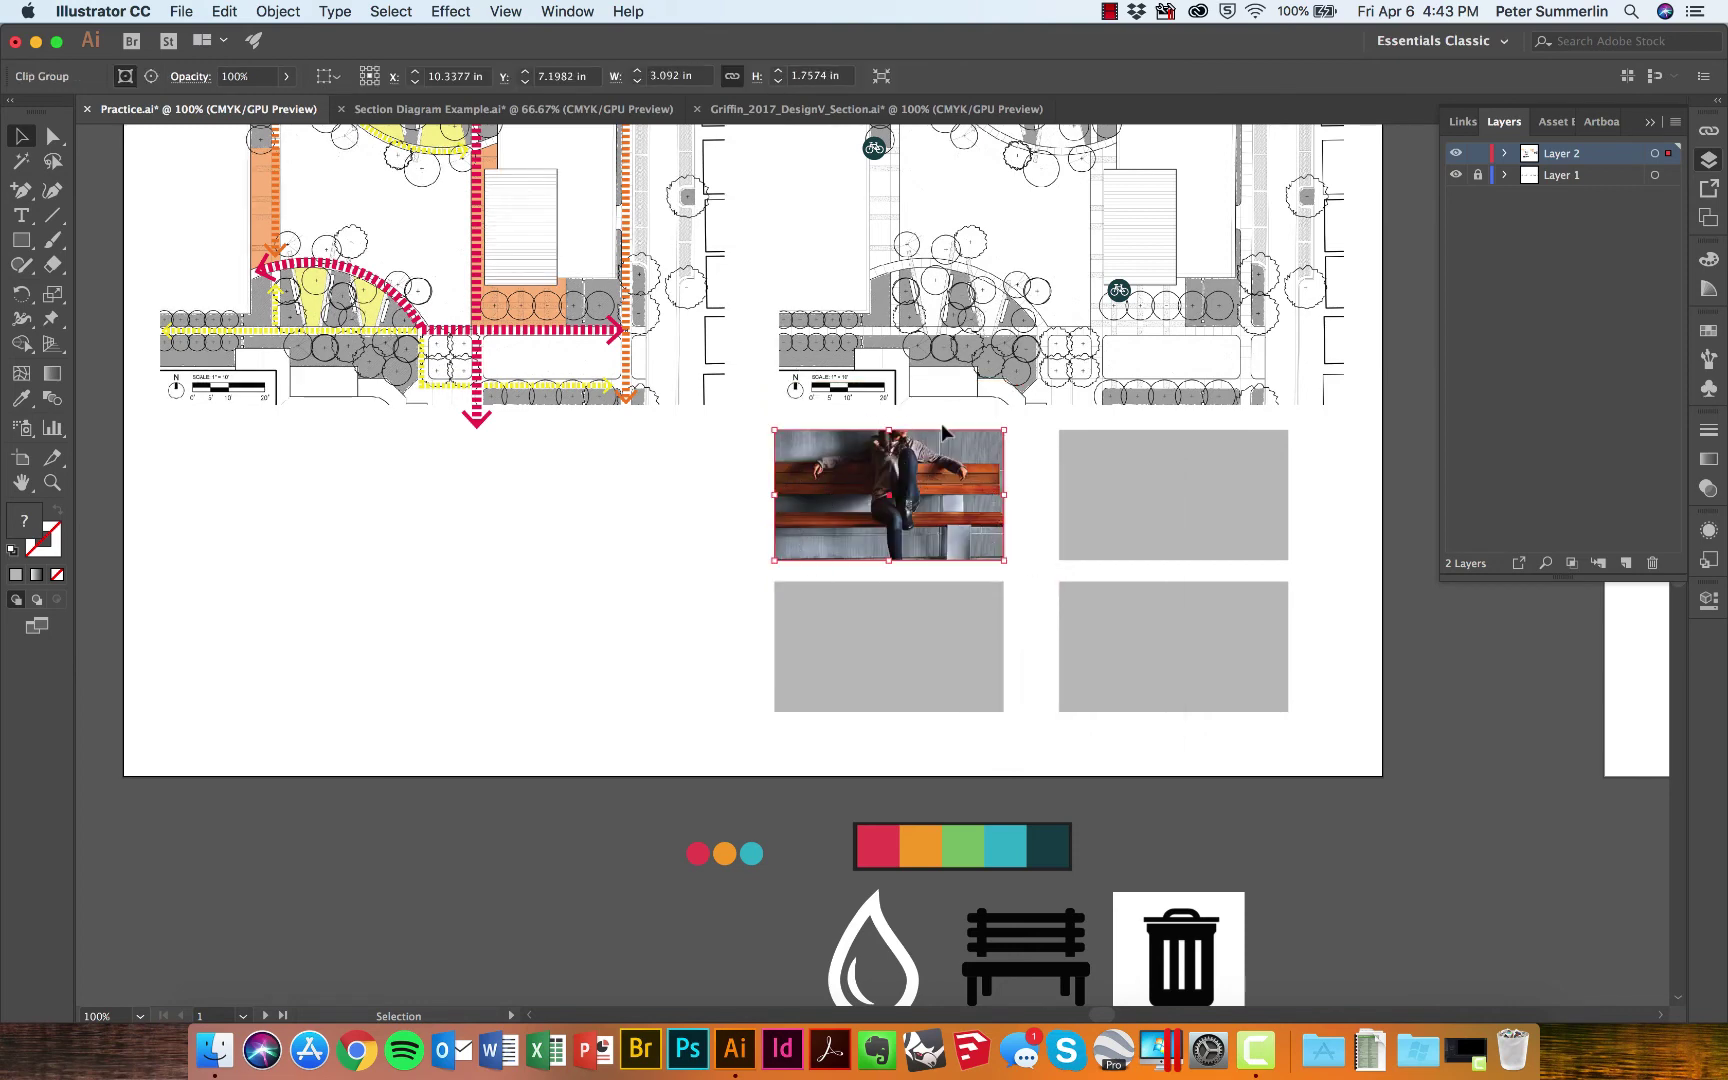
- Reselect the clipped bench group, start editing it, and reset the current workspace layout
click(1031, 470)
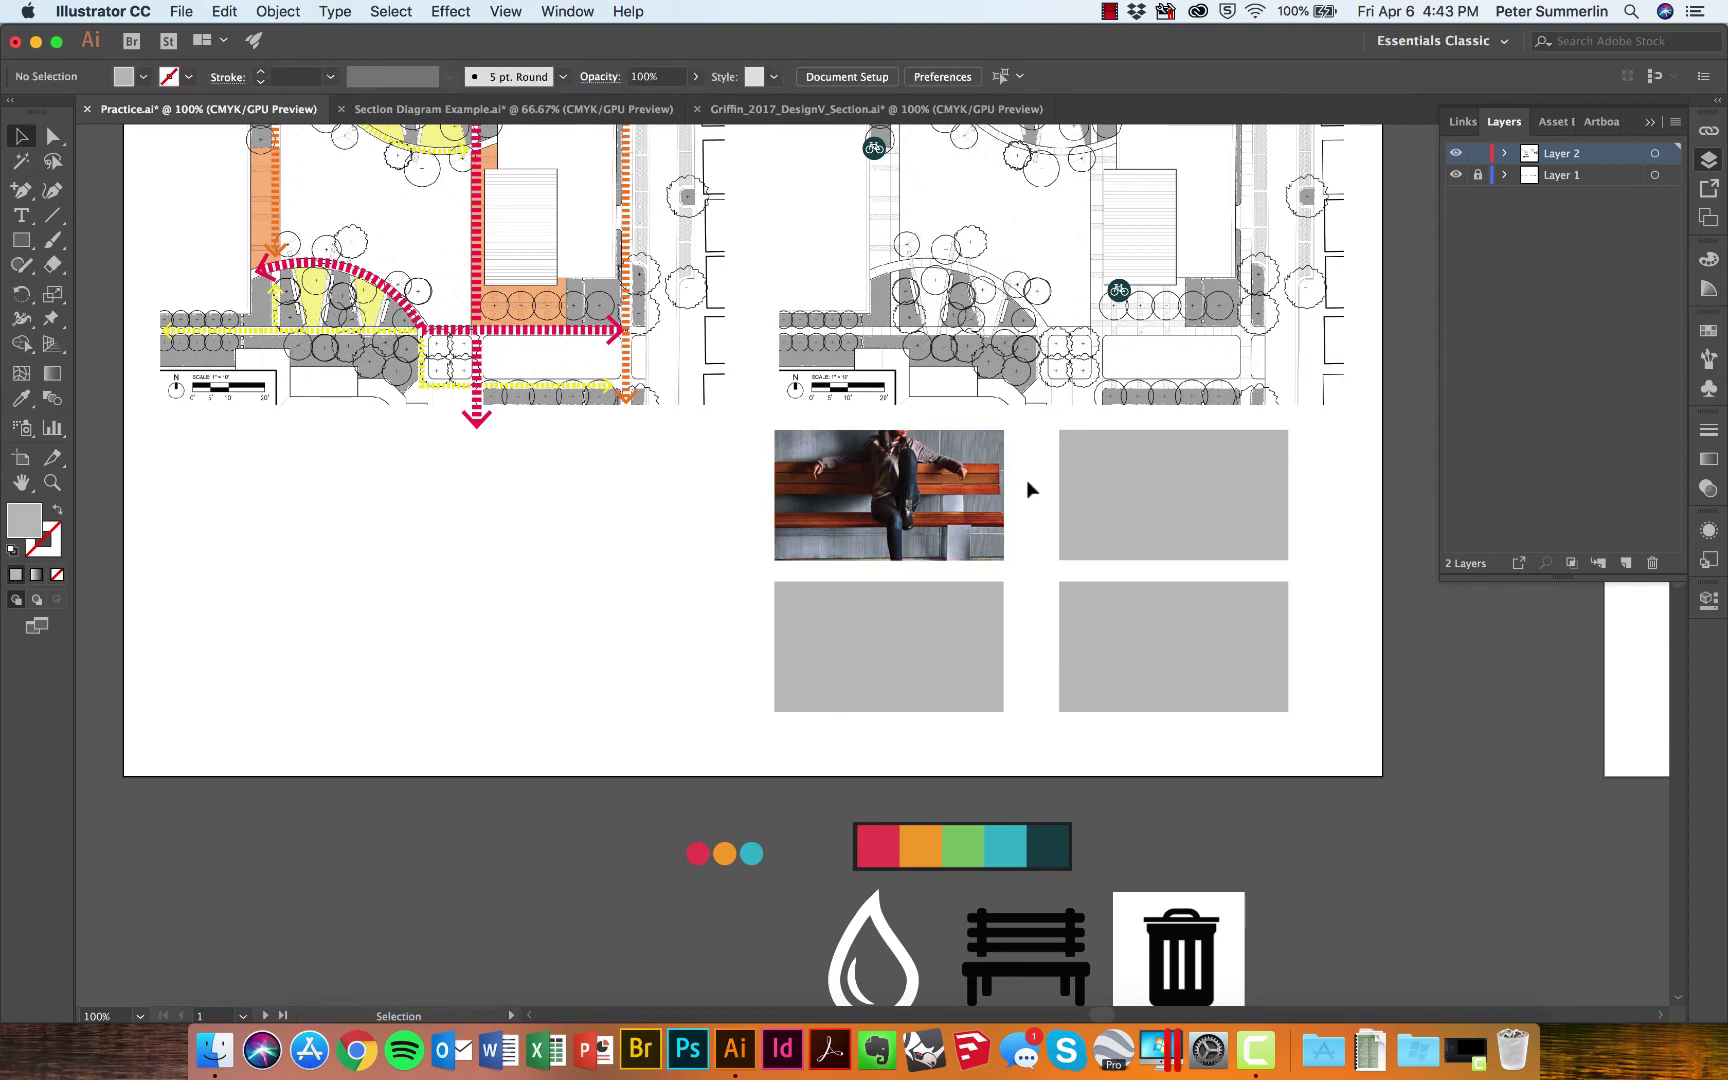
click(937, 487)
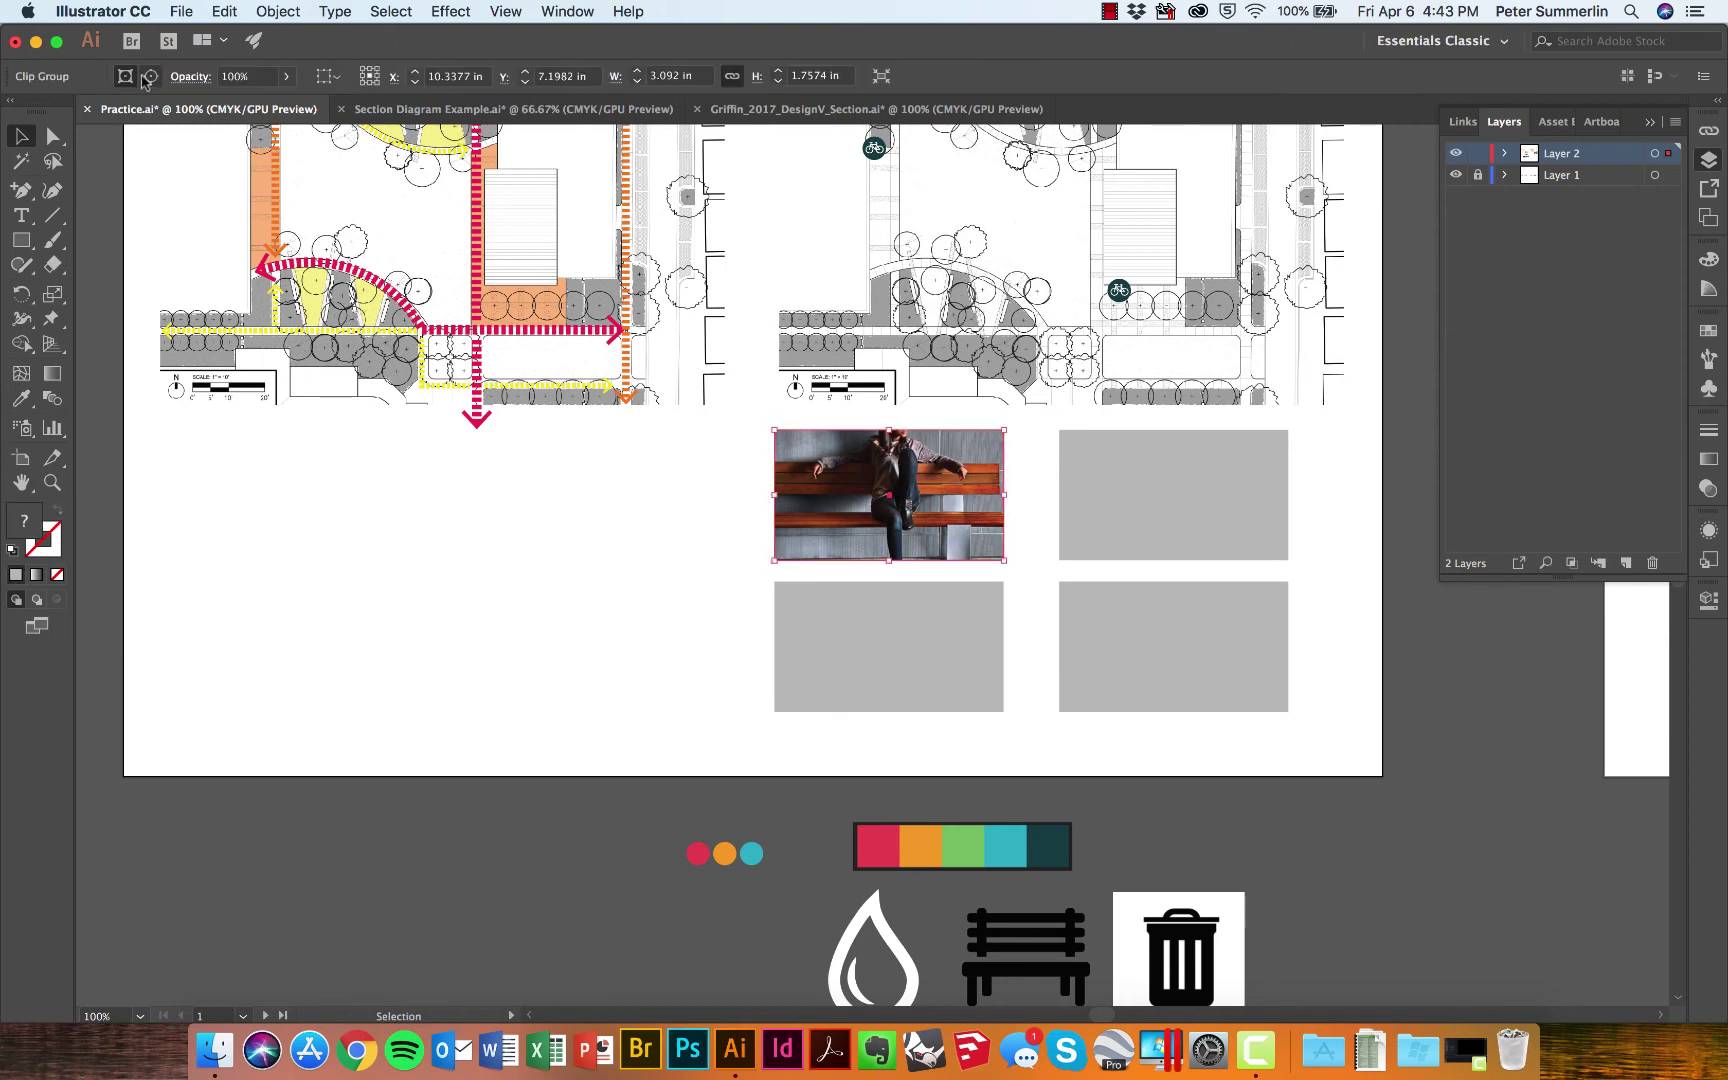
click(125, 76)
click(1440, 43)
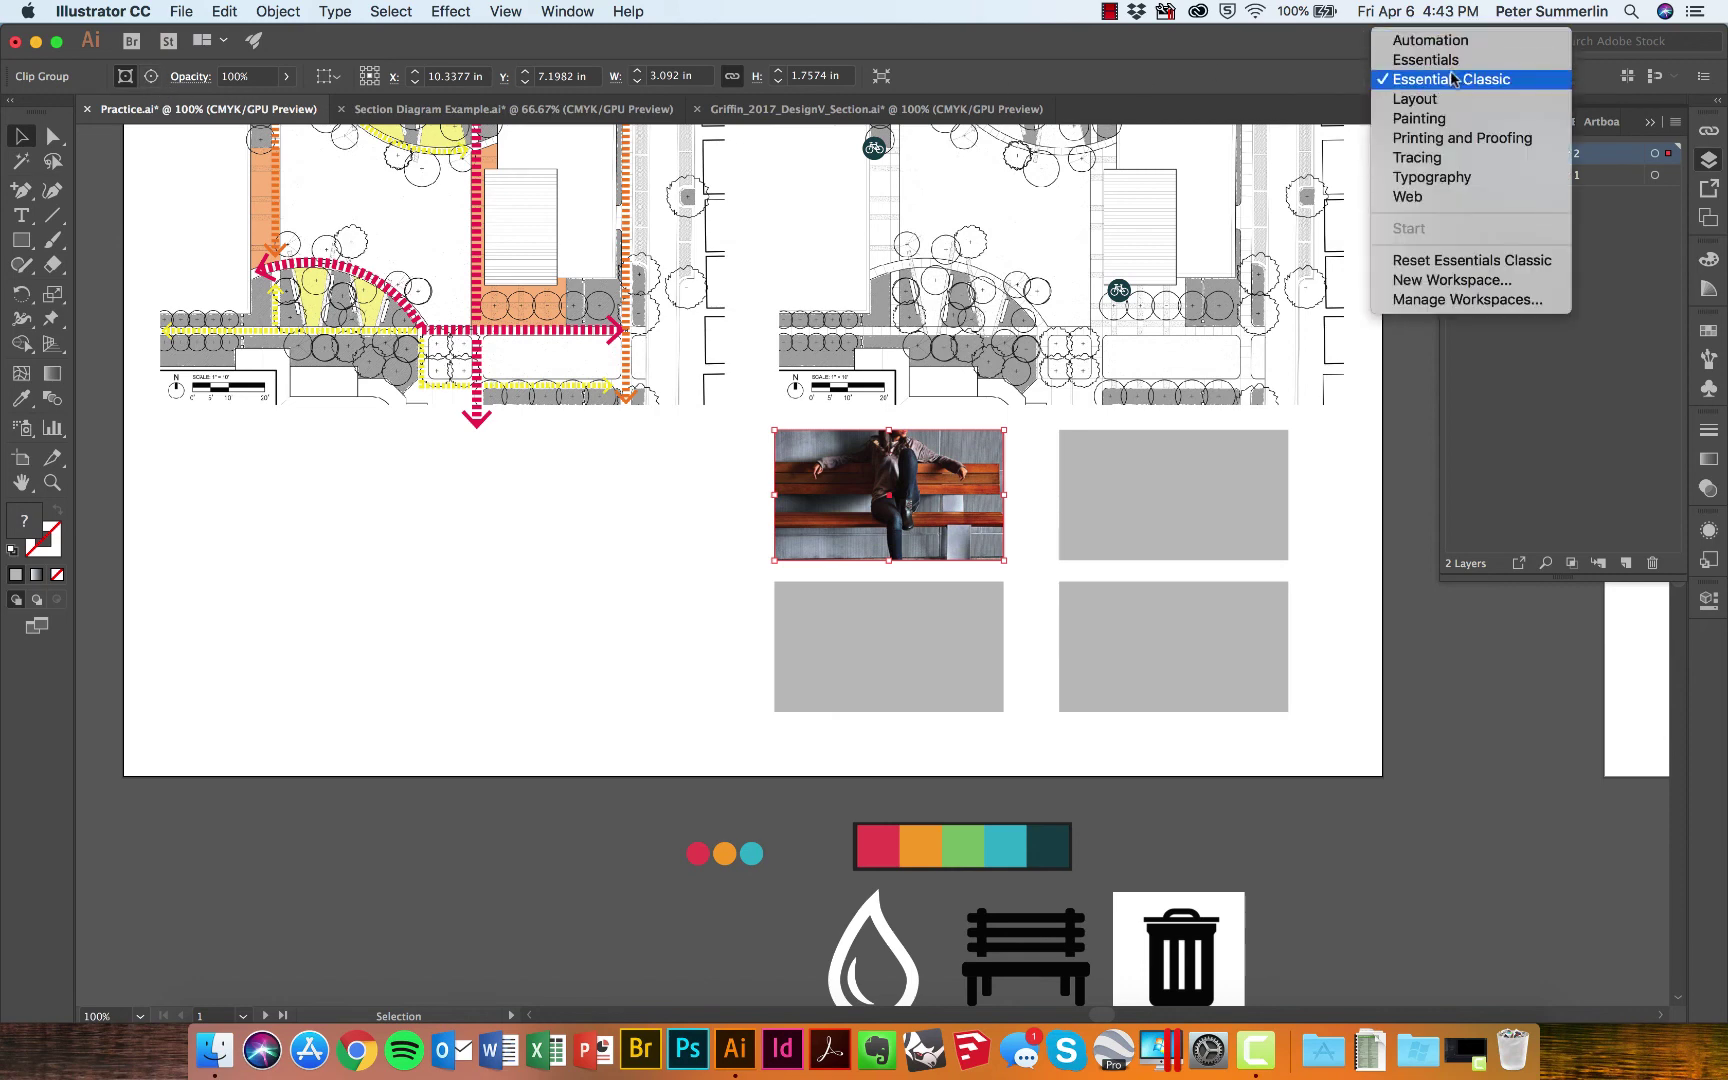
click(1453, 79)
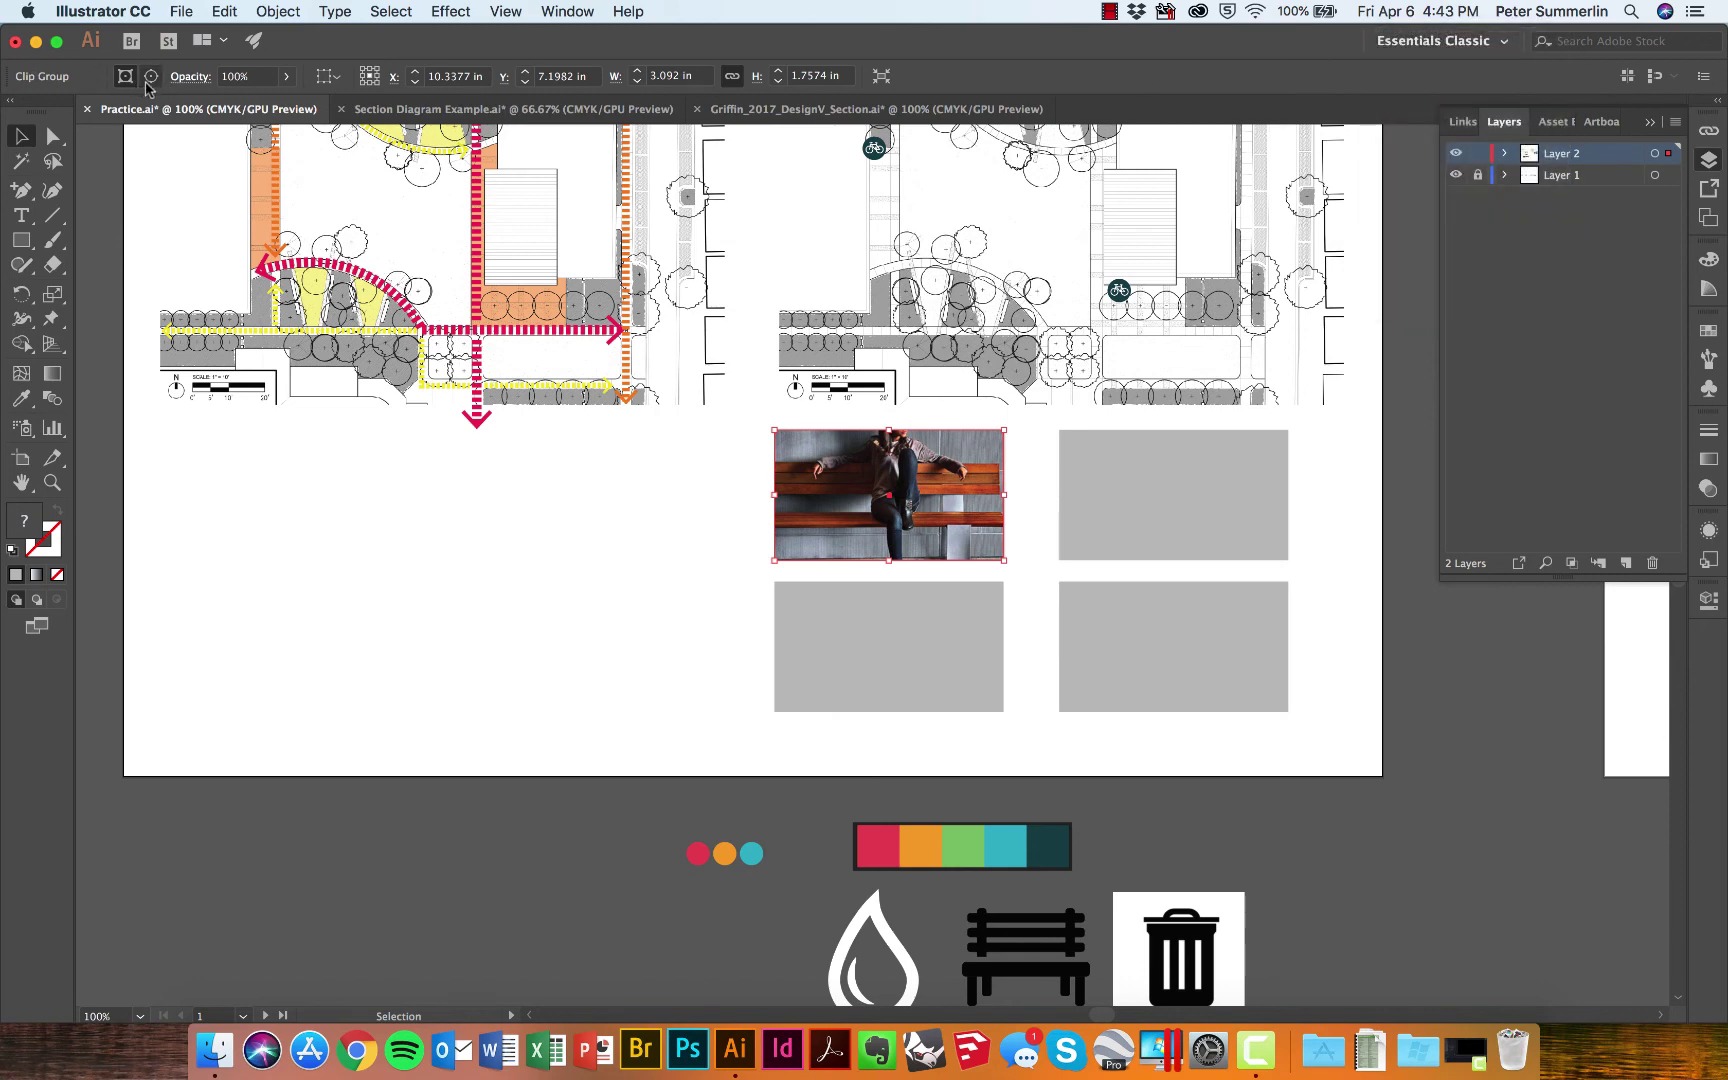
- Move the bench photo slightly down inside its frame and rotate it a little clockwise
click(129, 79)
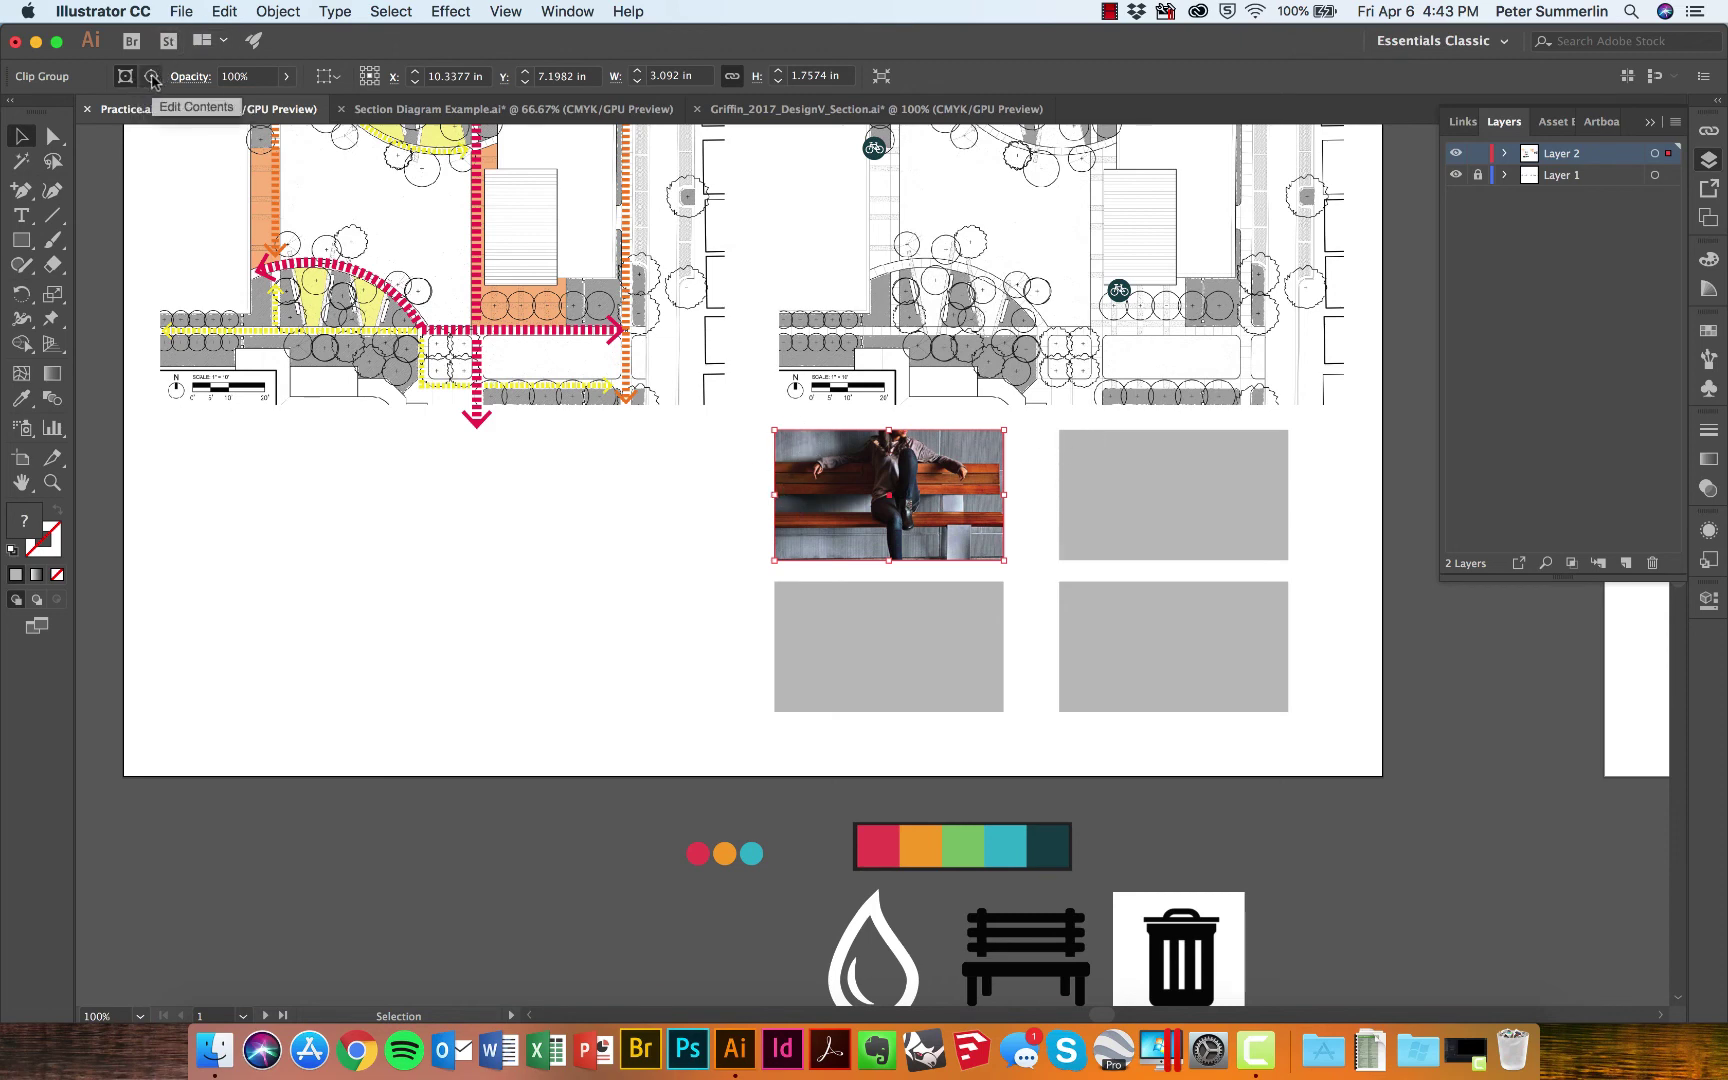
click(153, 80)
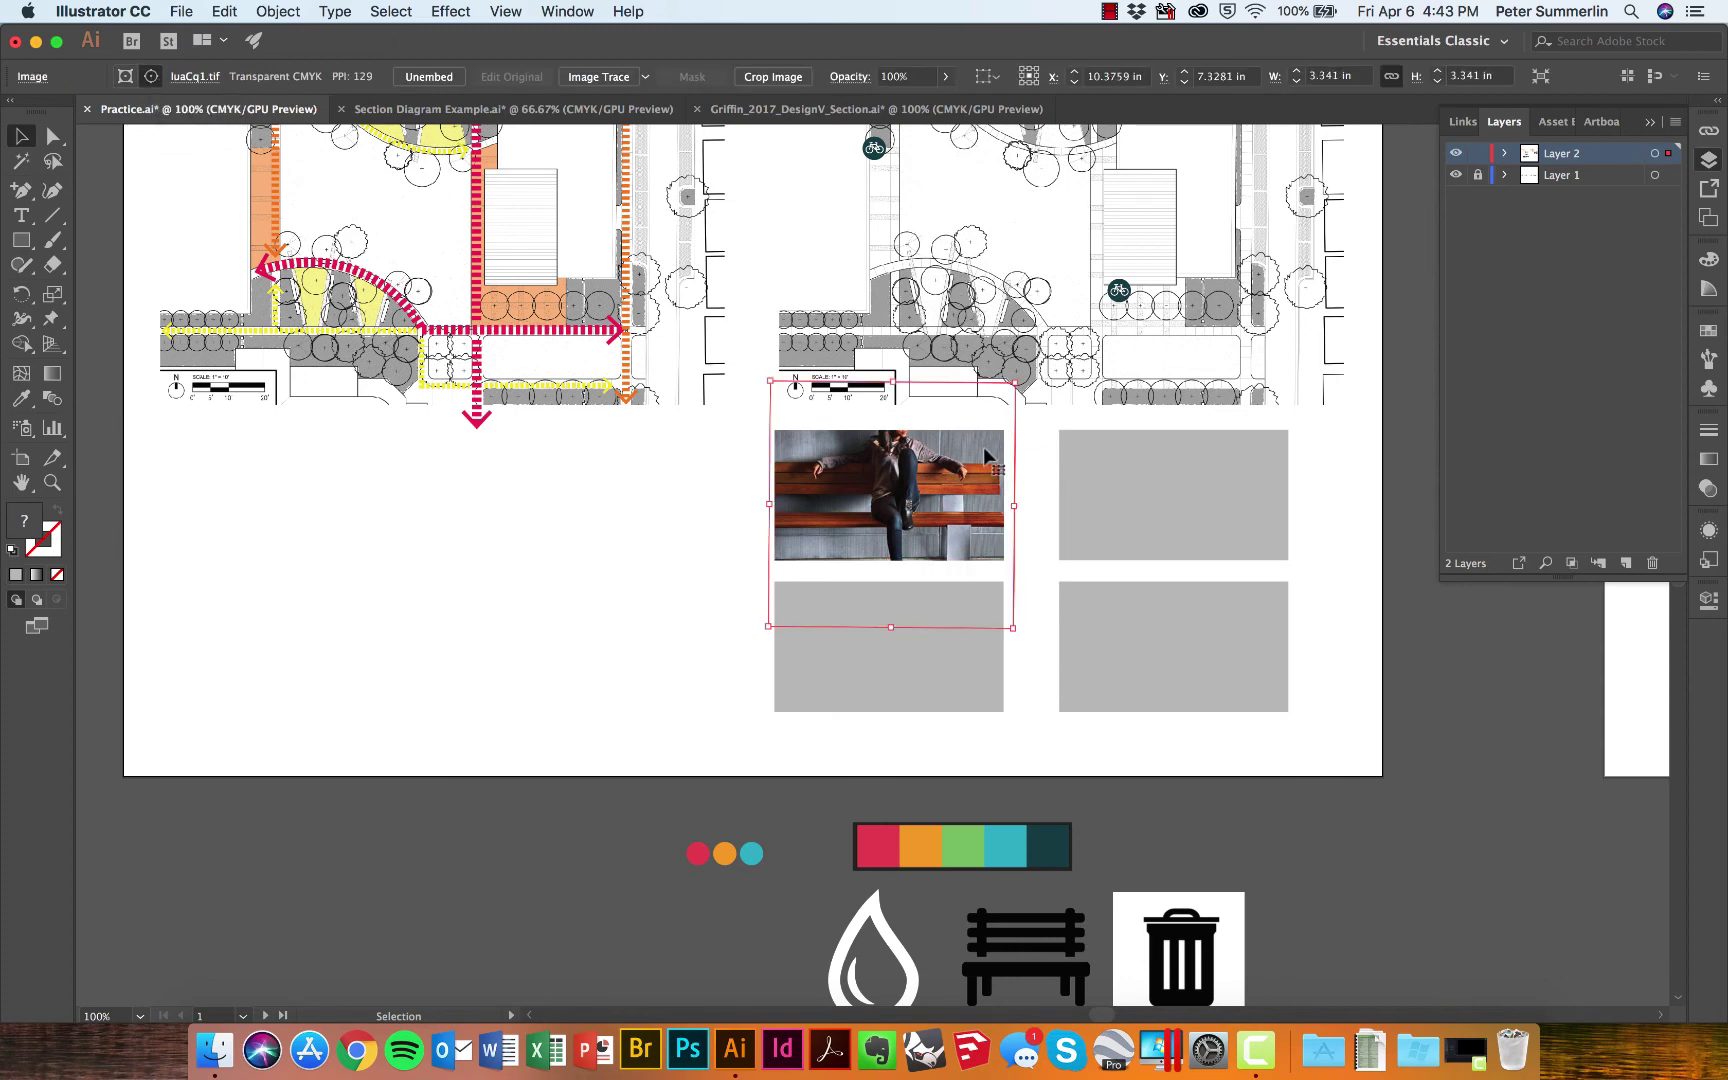
drag(982, 460, 974, 455)
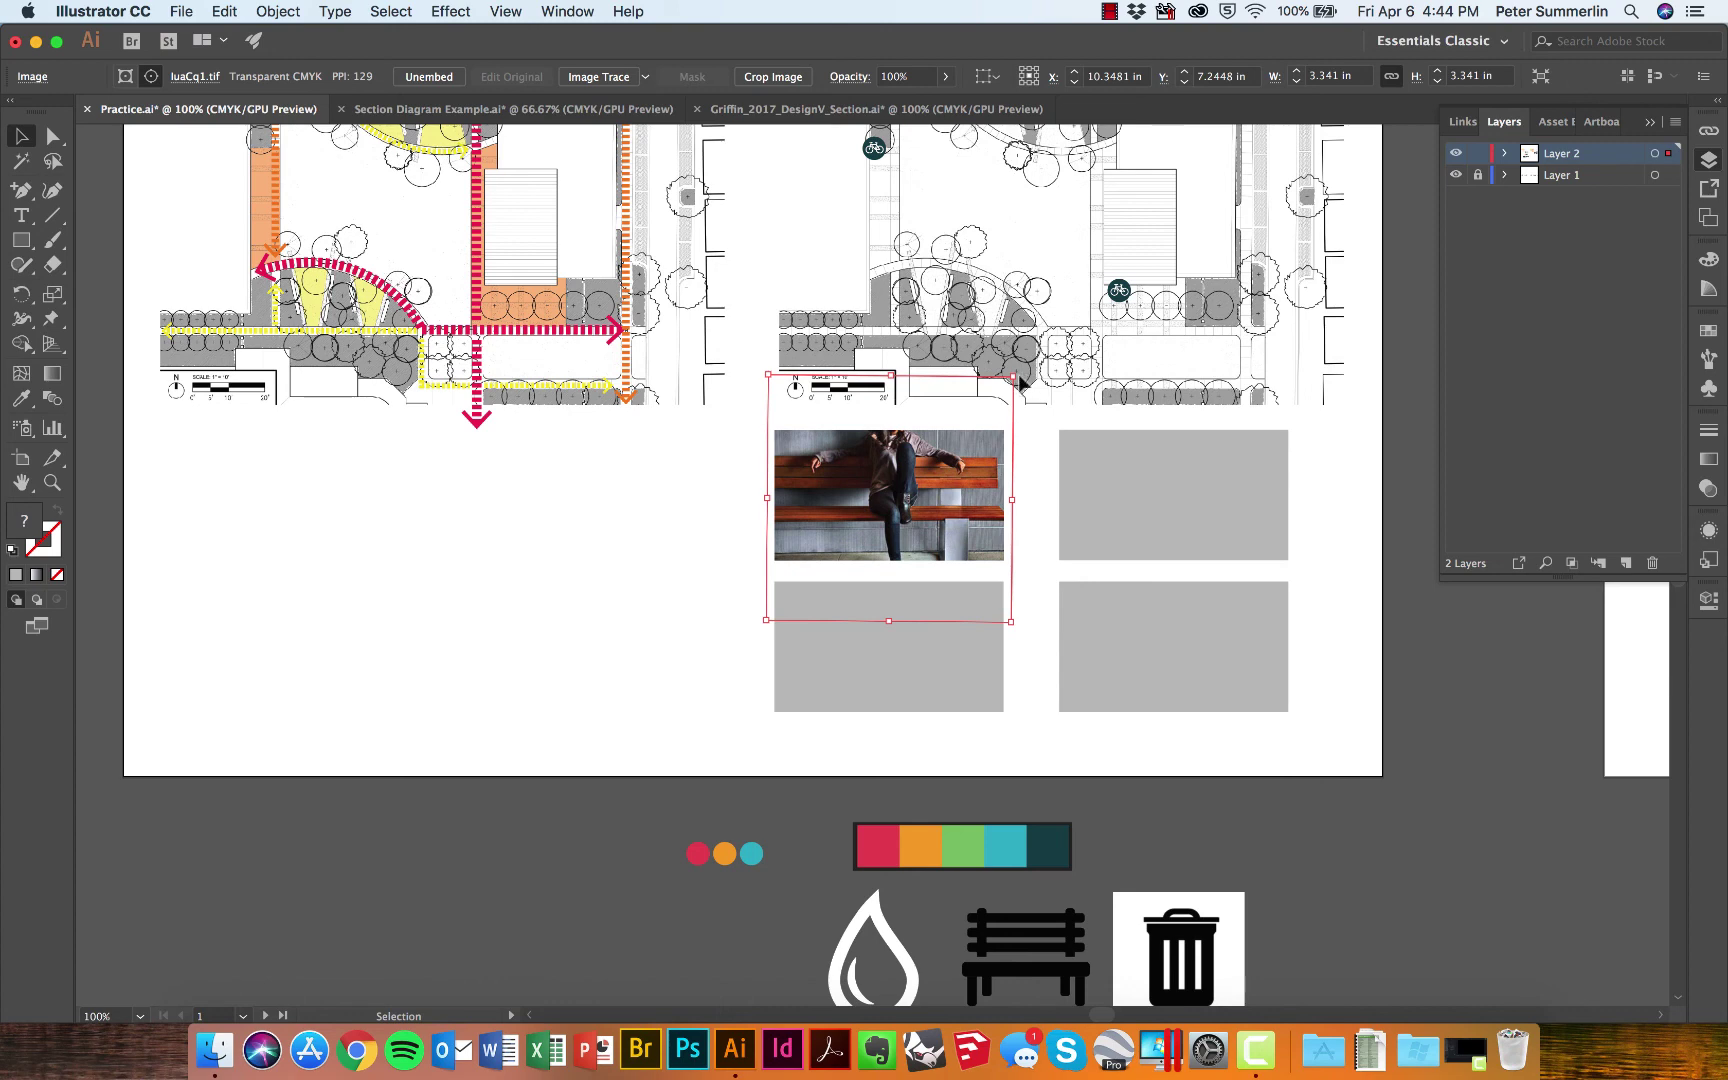
drag(1030, 395, 1016, 412)
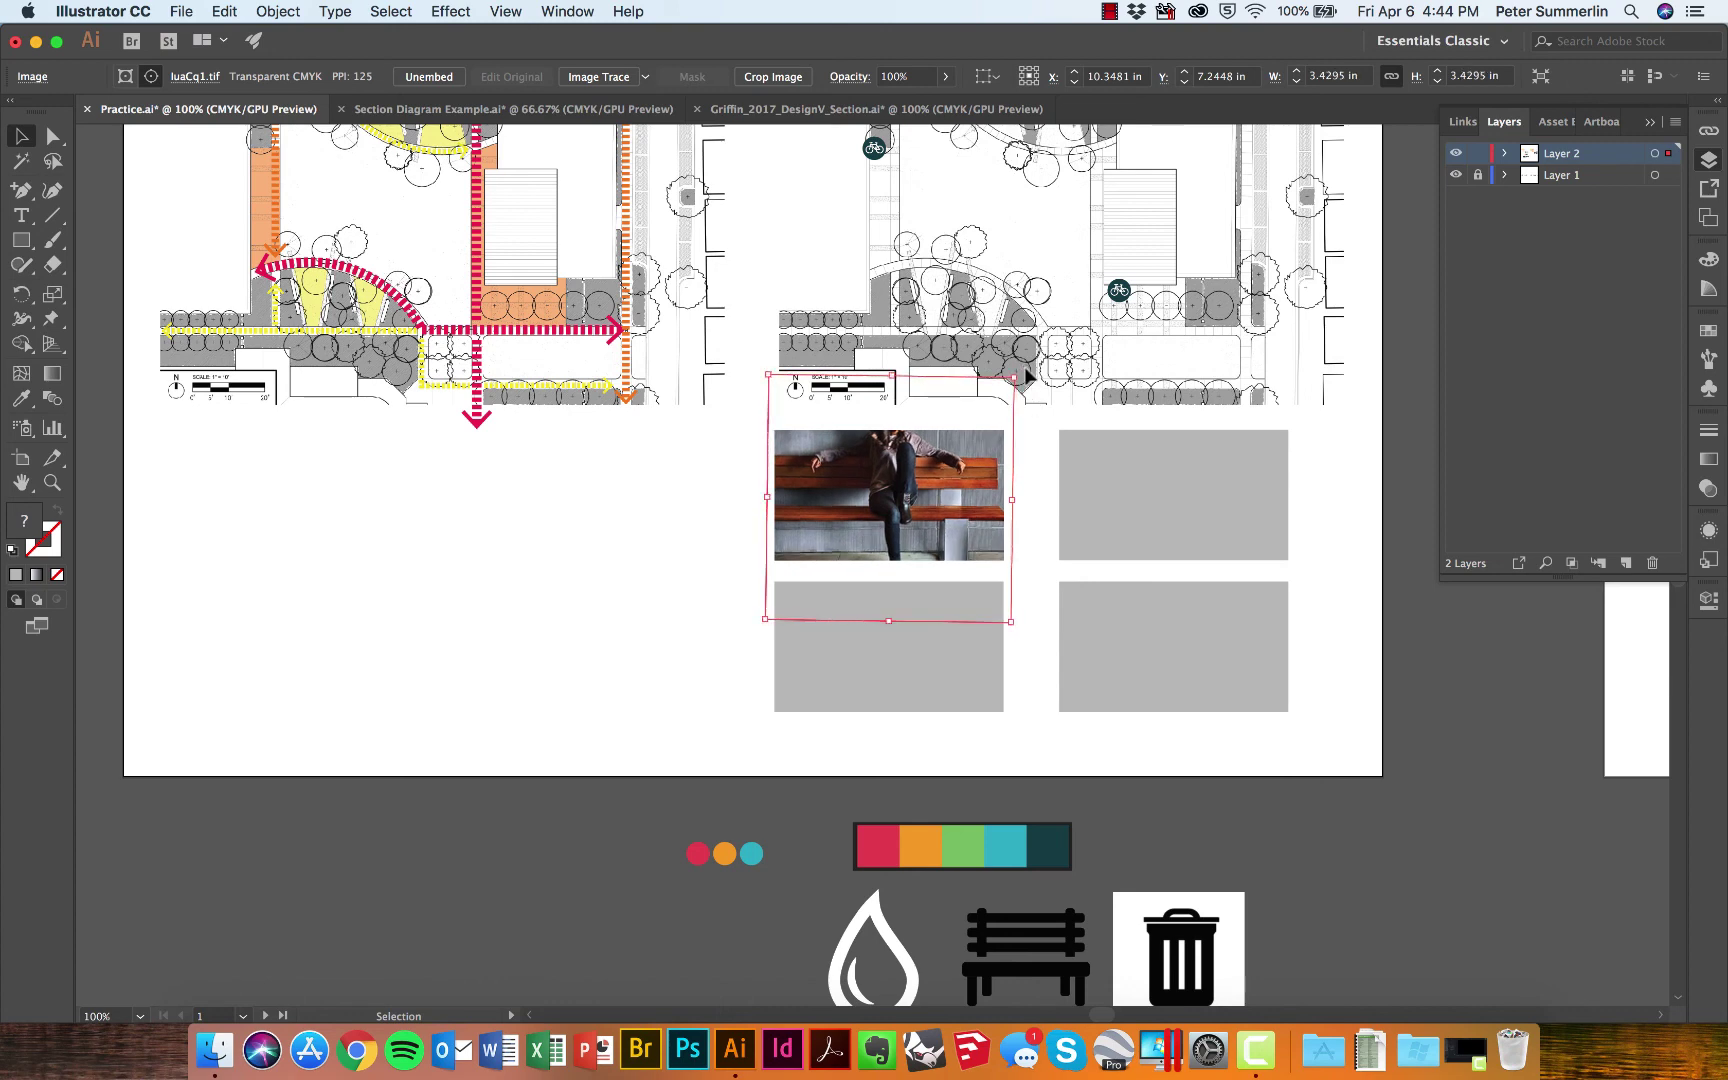
click(1025, 468)
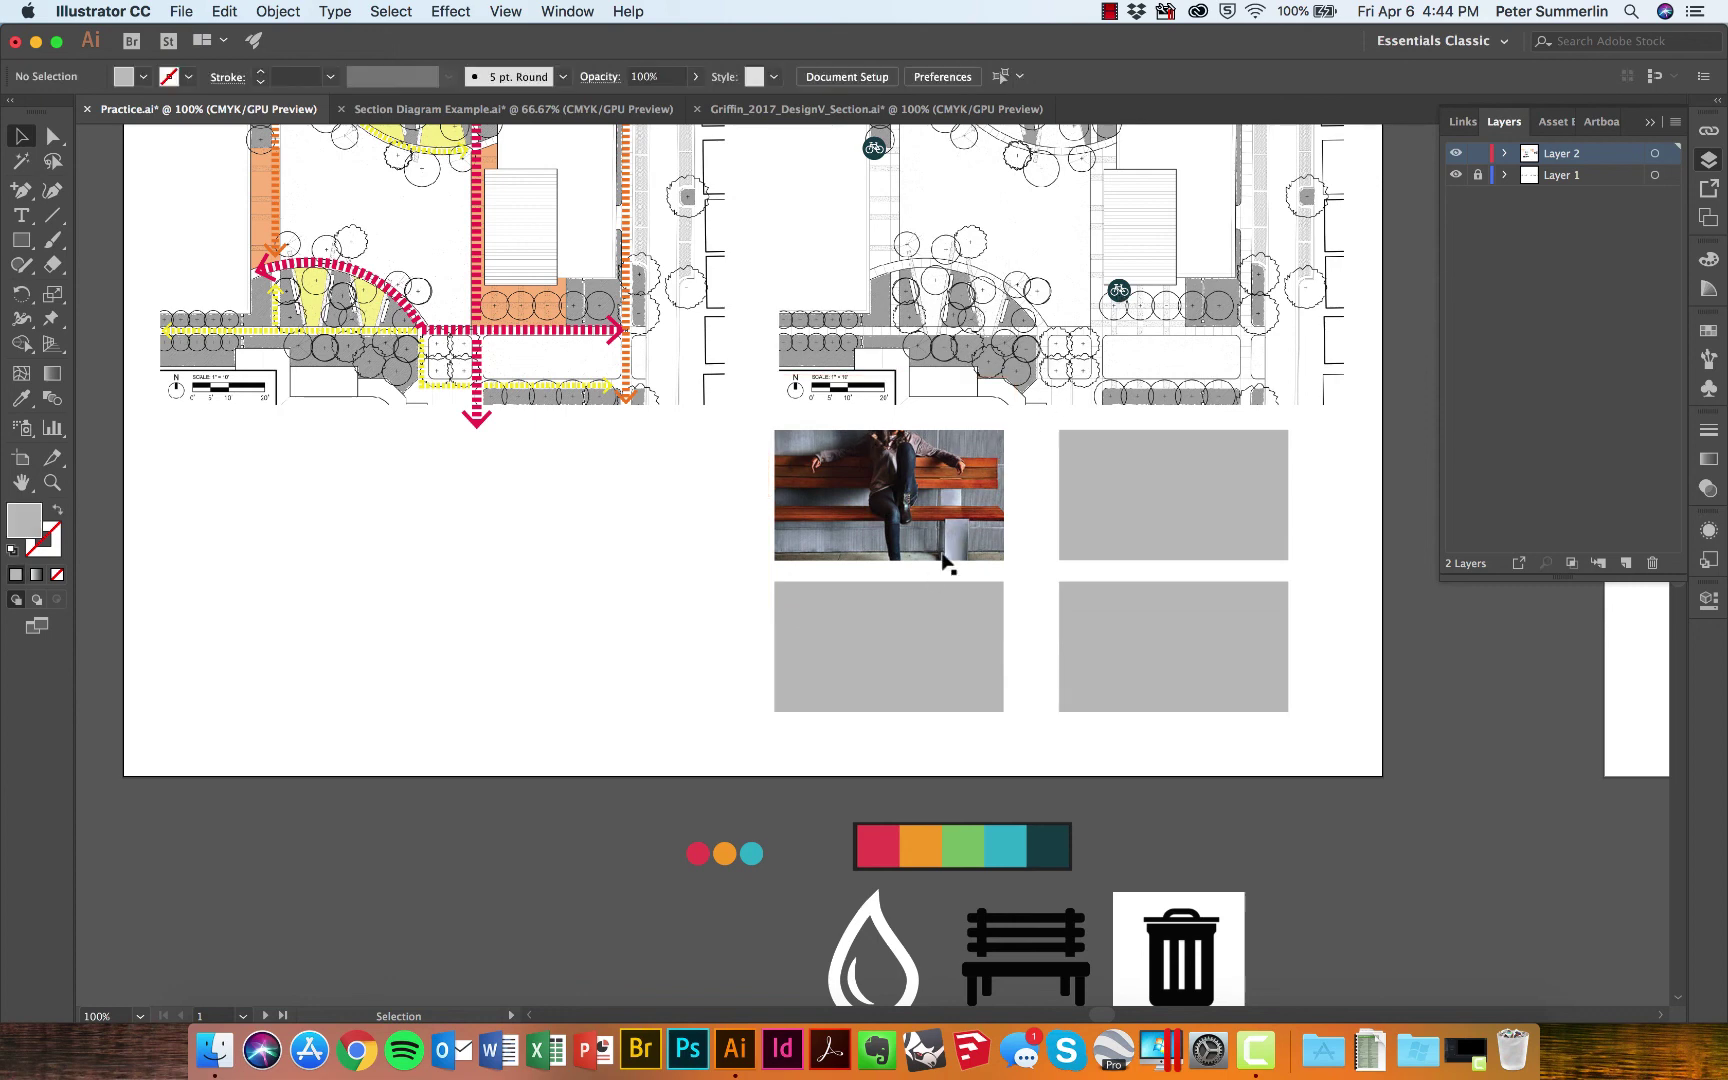
- Pan to the finished artboard showing the Litter, Bike Rack, Bench and Fountain legend
drag(1063, 570, 502, 537)
scroll(451, 494, right, 10)
drag(658, 568, 651, 713)
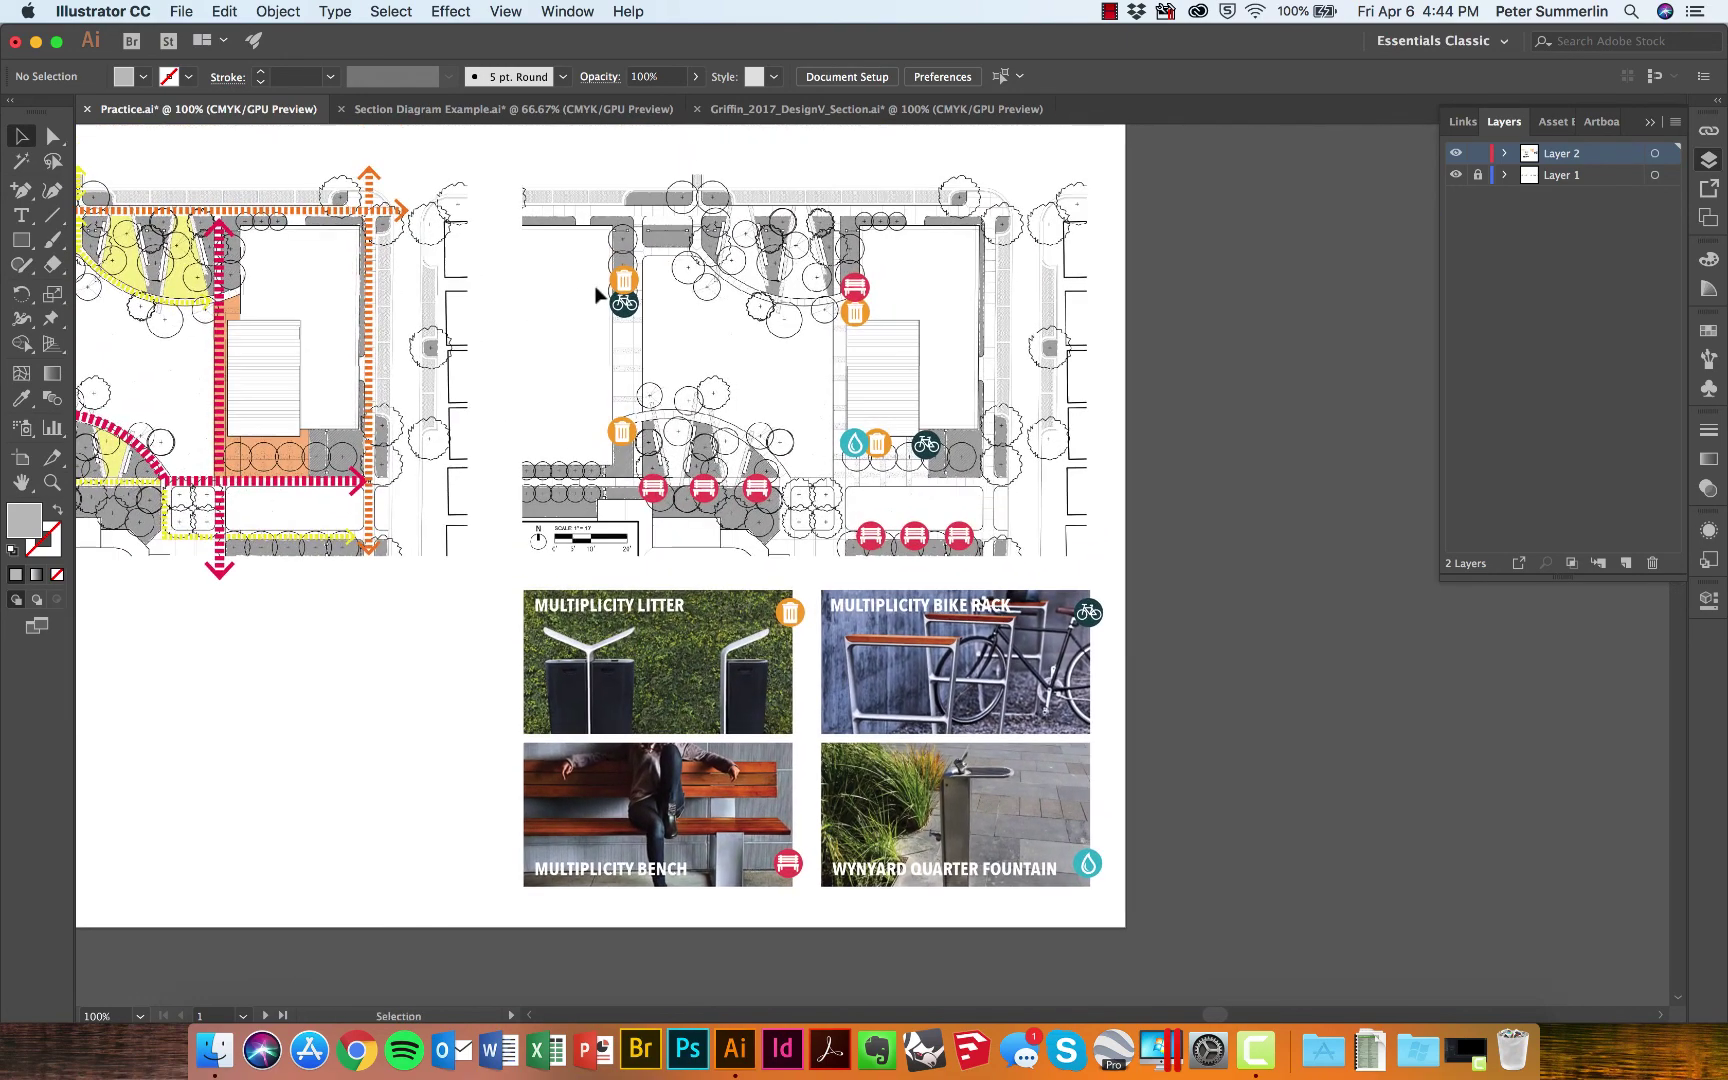